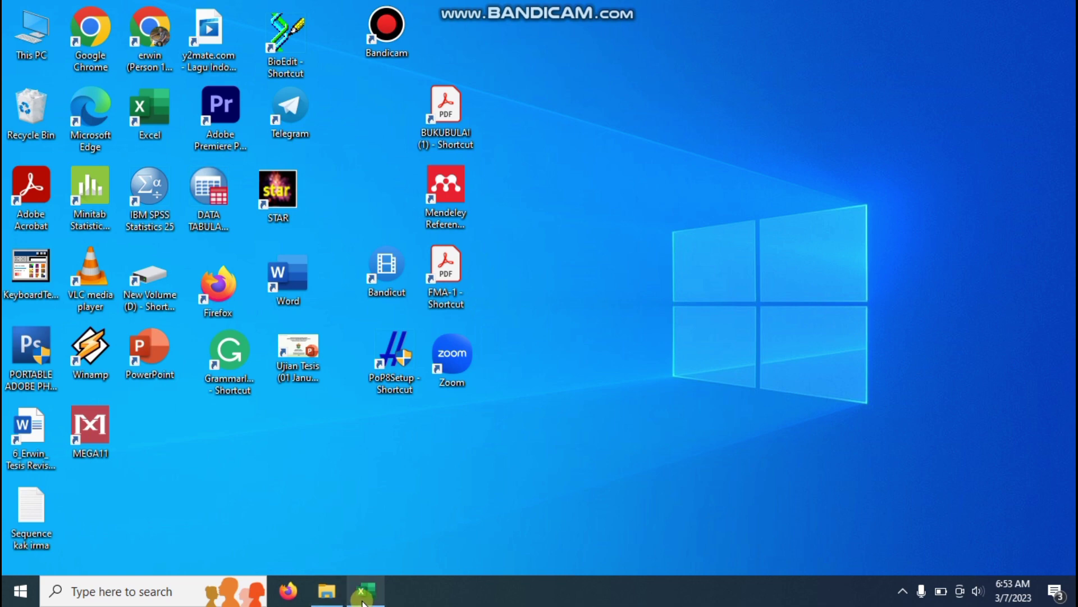
- Examine the worksheet's factor columns Varietas, Biosilika and Kelompok and its Tinggi Tanaman and Anakan observation columns in Excel
double_click(237, 180)
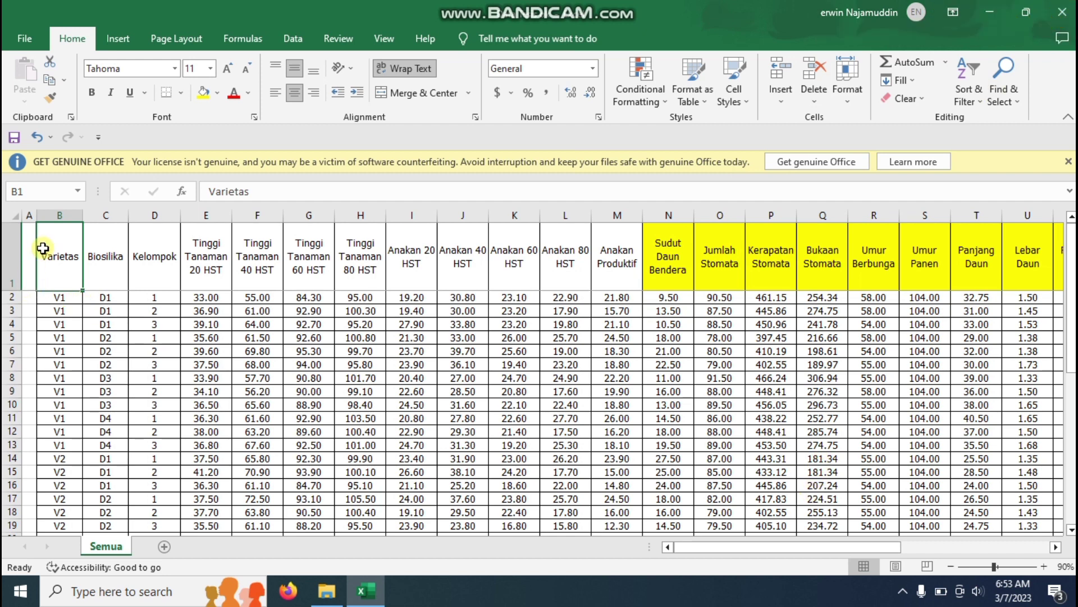
drag(55, 243, 1056, 313)
drag(899, 547, 876, 546)
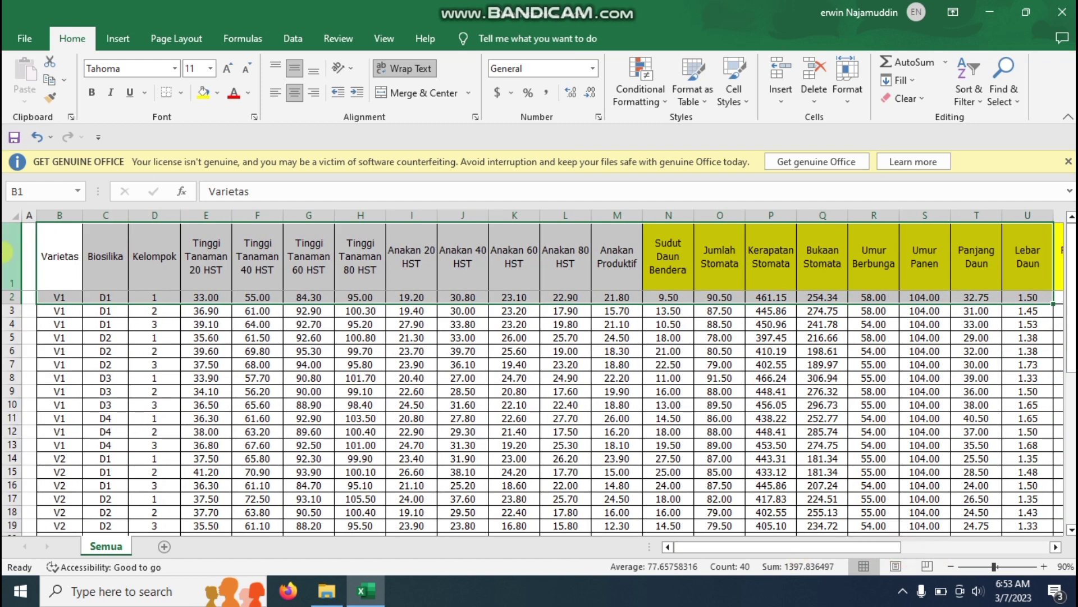
click(59, 258)
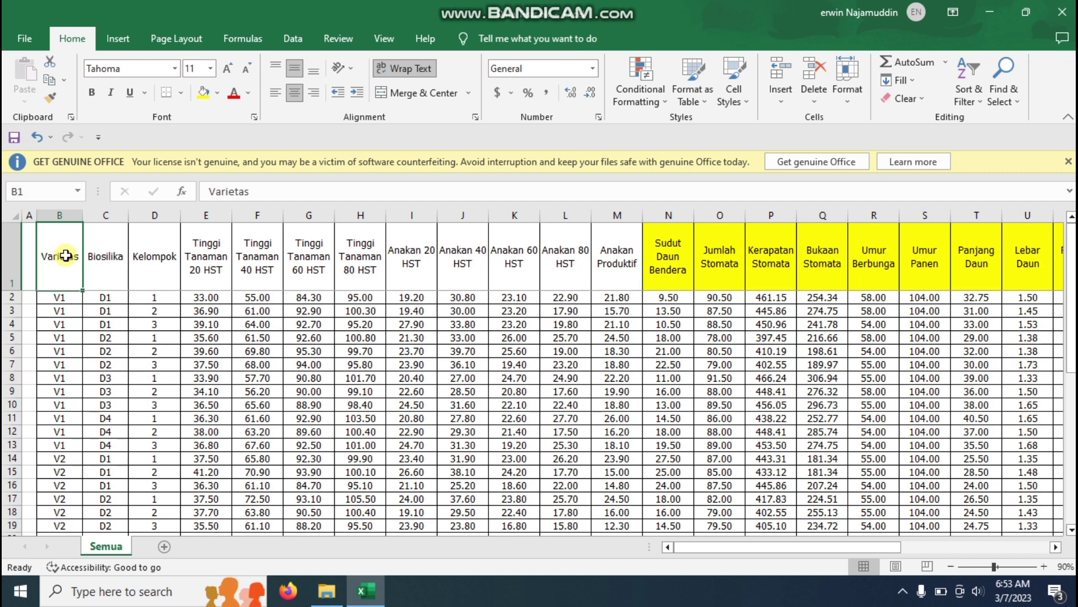
click(99, 256)
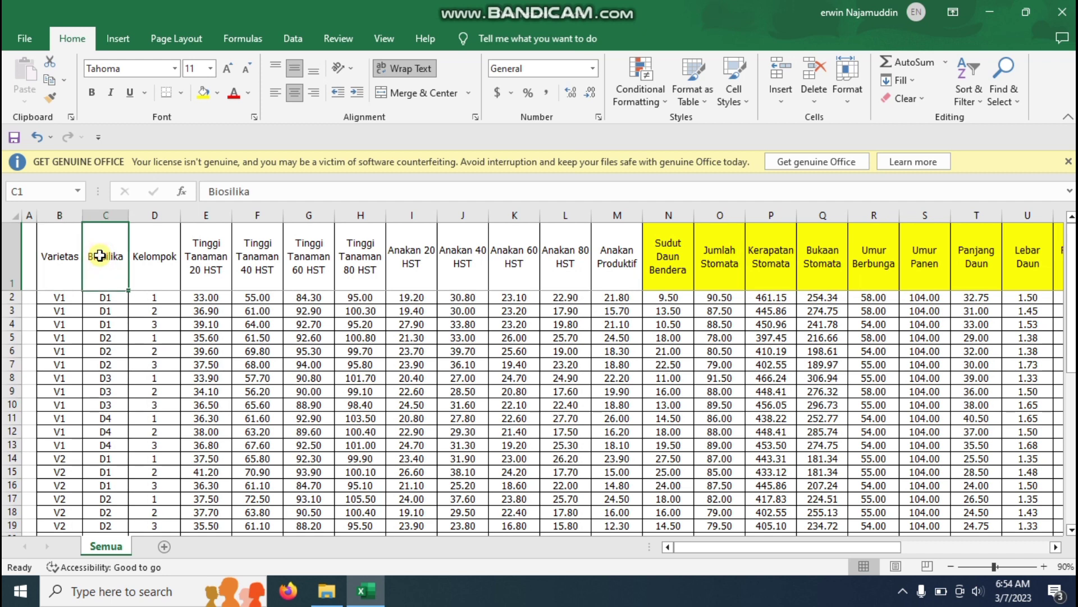
click(155, 251)
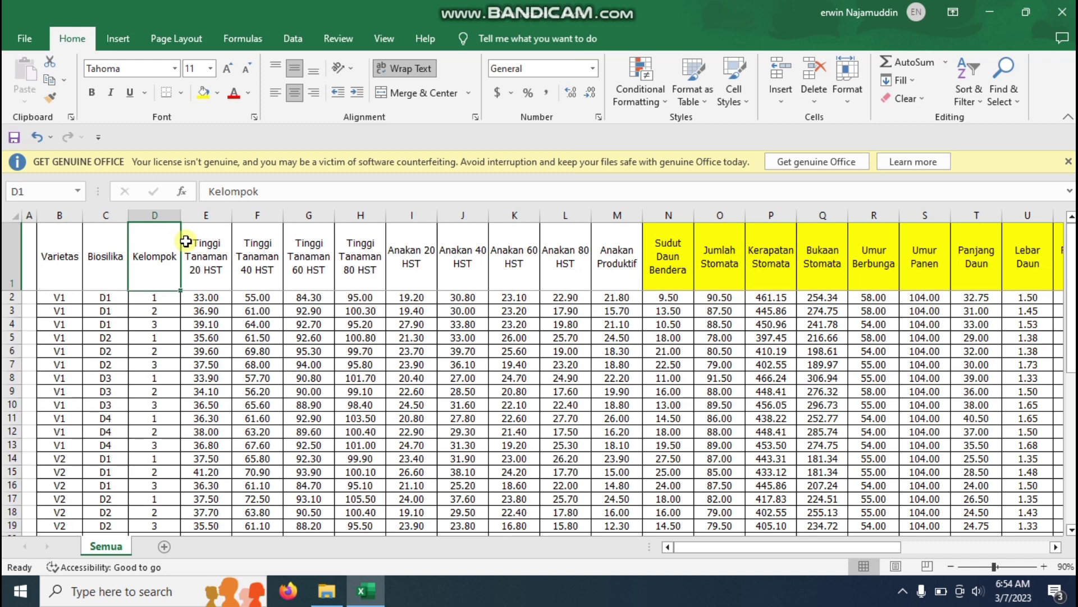
click(211, 260)
click(270, 268)
click(309, 264)
click(361, 264)
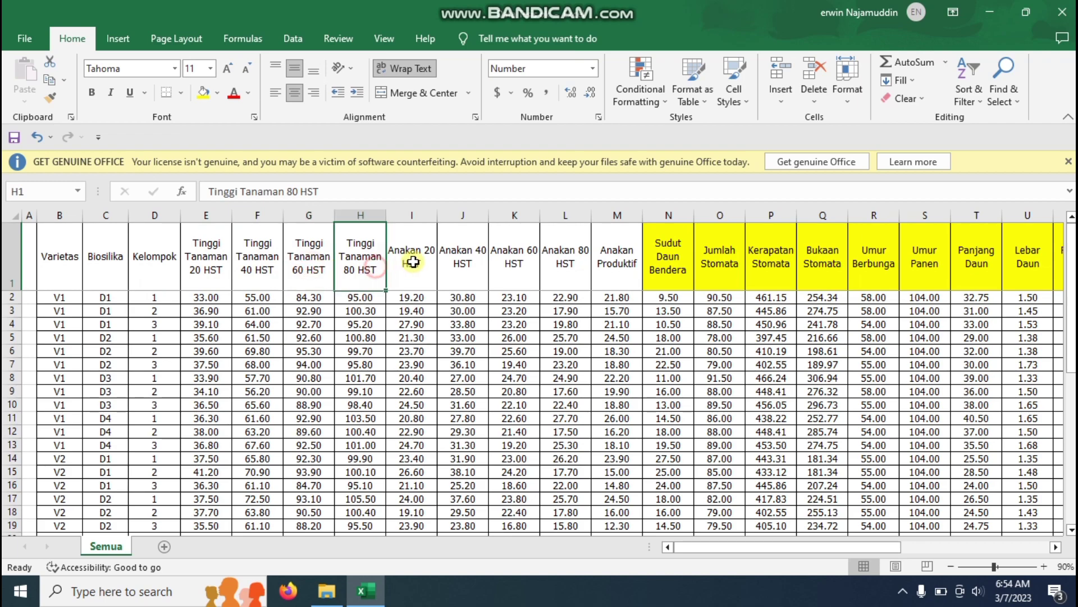
click(411, 264)
drag(734, 548, 702, 556)
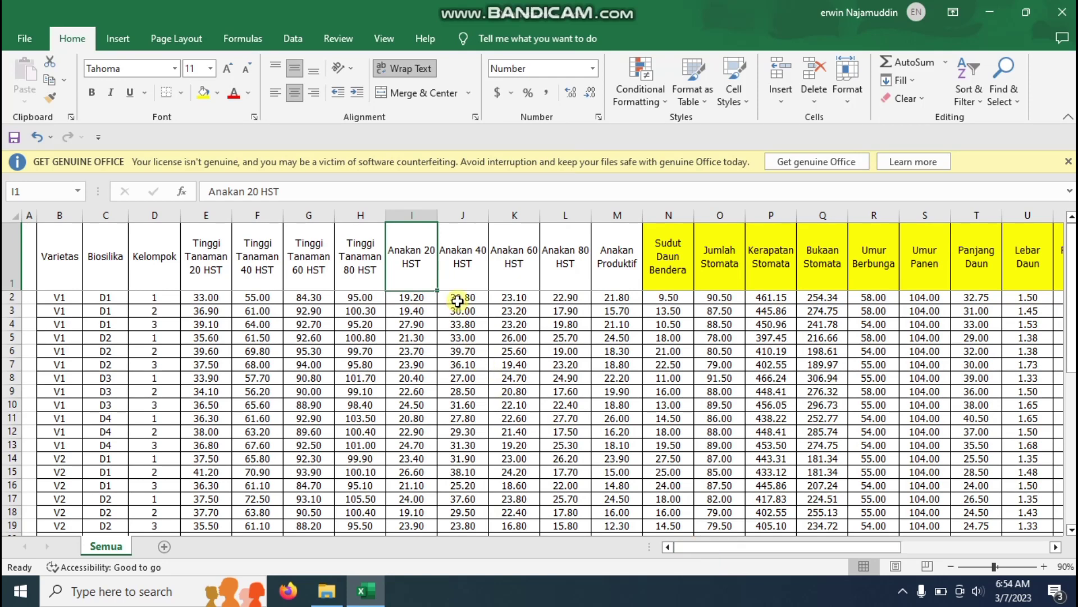
click(459, 274)
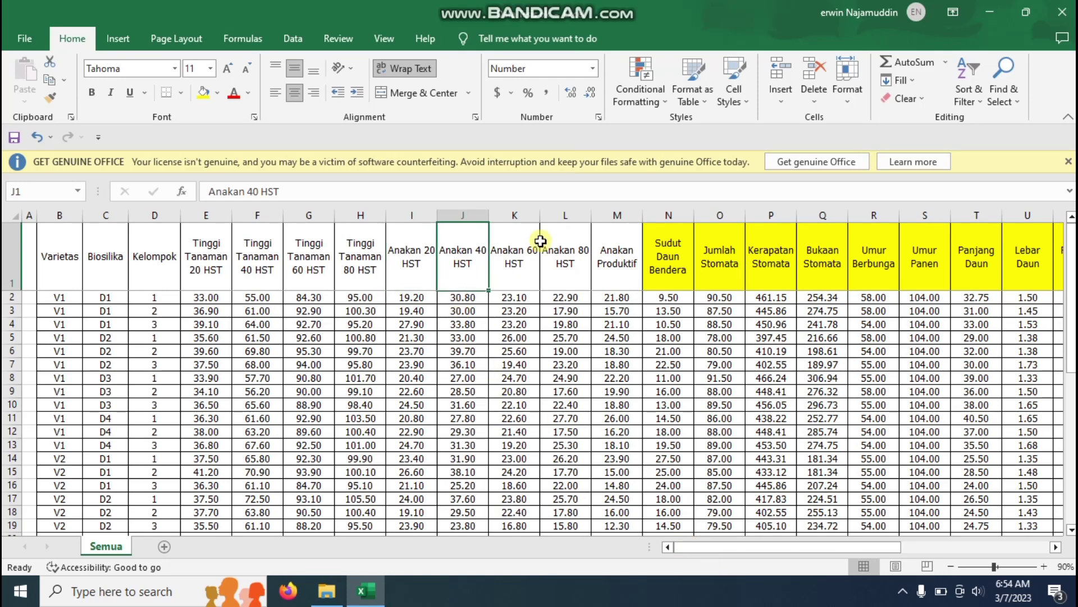
- Switch to STAR (Statistical Tool for Agricultural Research) and create a new project named SplitPlot Var-Silica
click(989, 12)
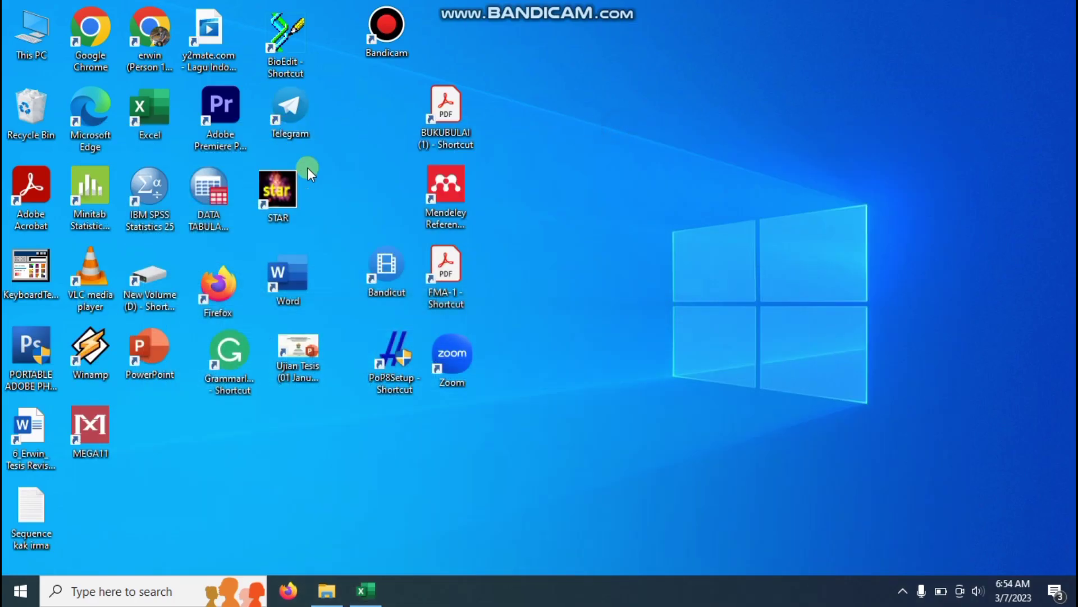
click(295, 199)
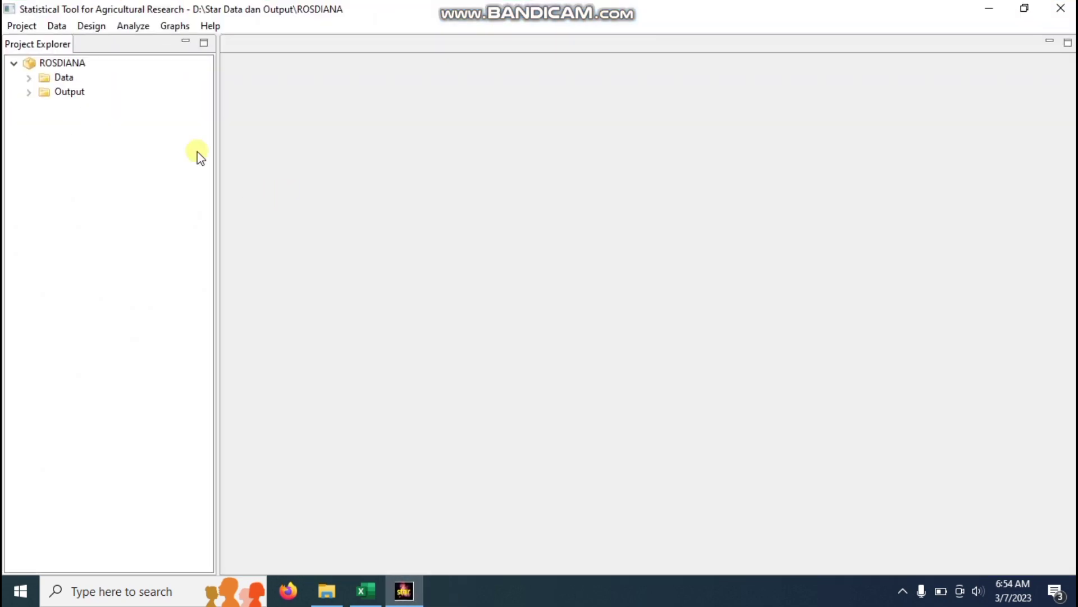
click(61, 62)
click(31, 27)
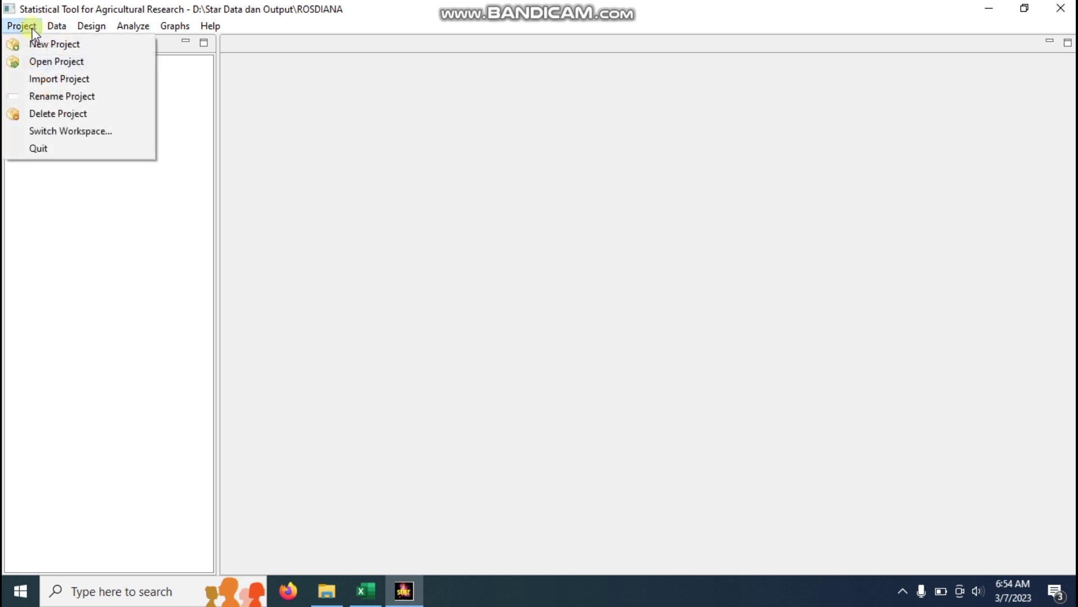
click(39, 46)
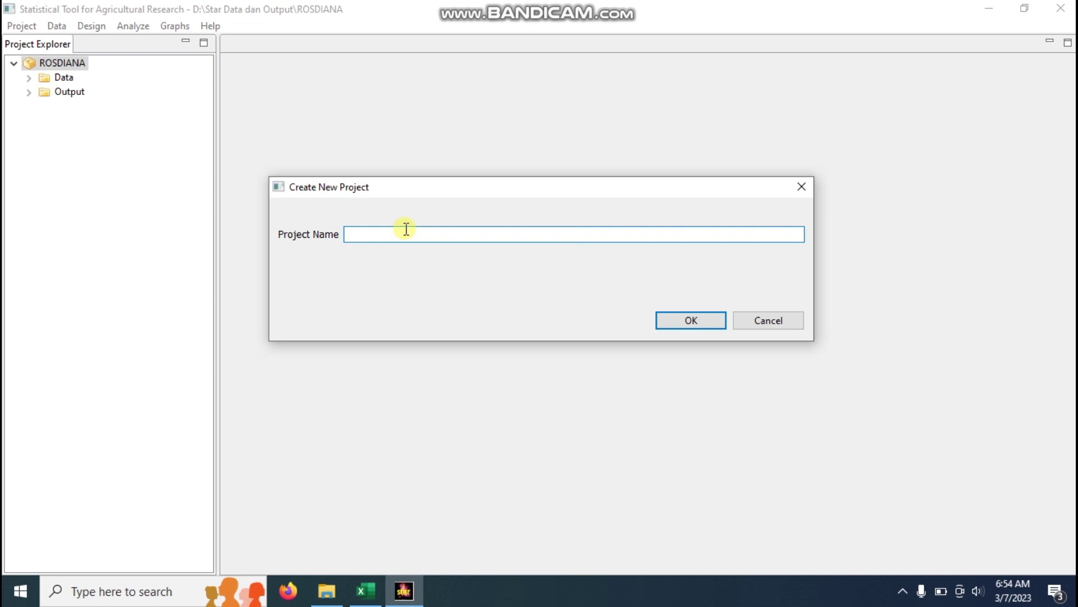
text(Split P)
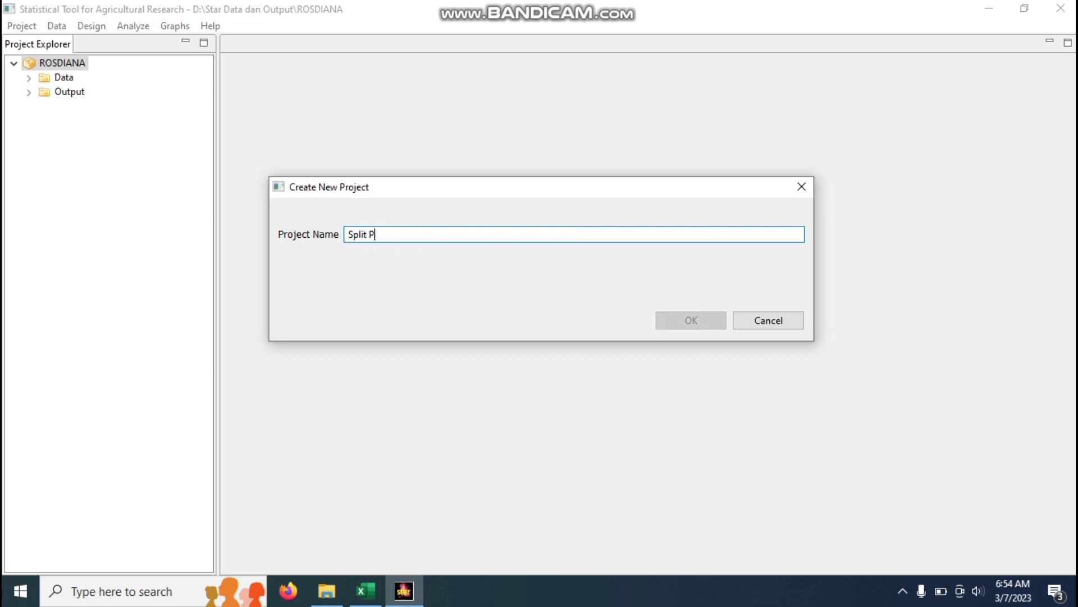
text(lot)
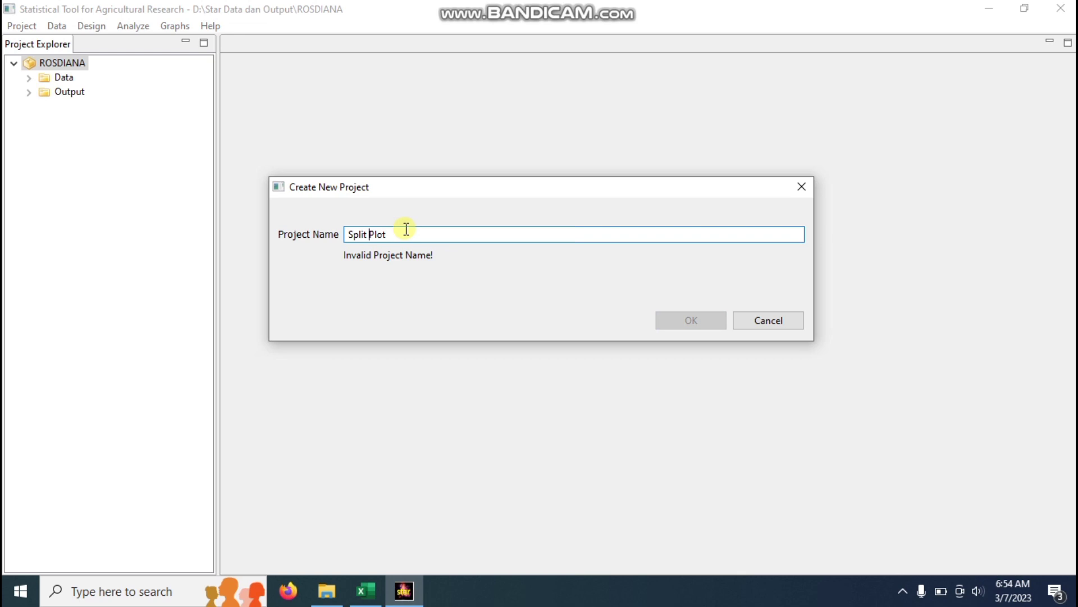
key(BackSpace)
text(Var)
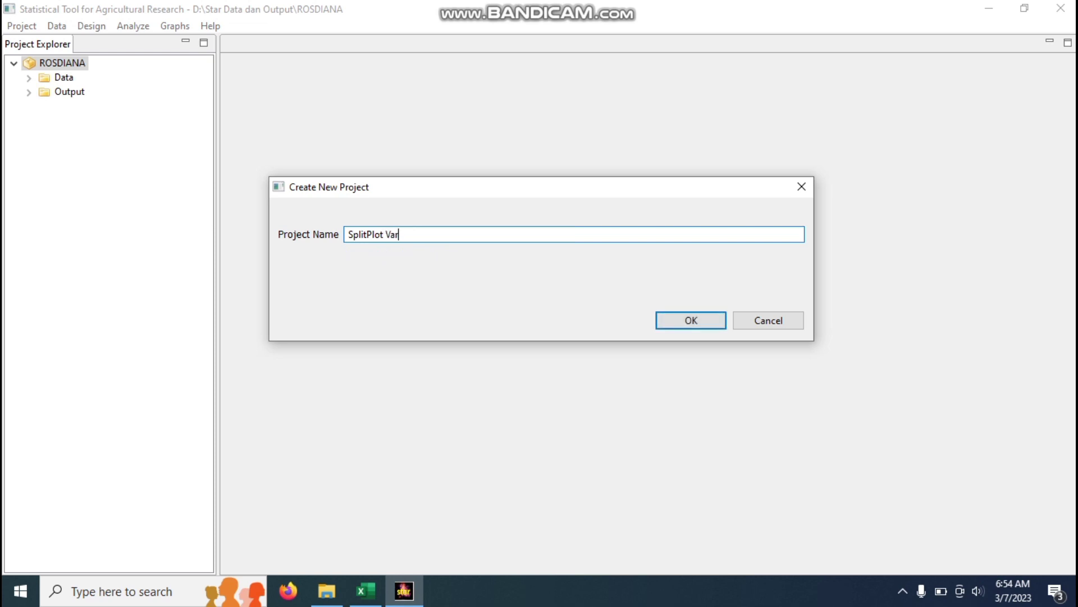
text(-Silica)
click(668, 321)
click(129, 197)
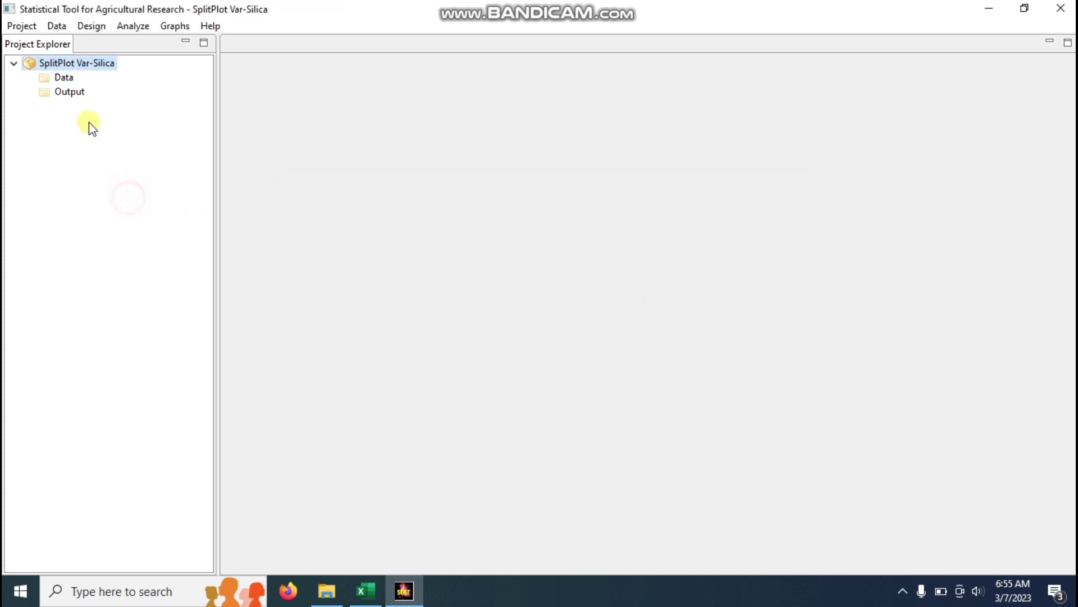
- Close STAR and return to the data workbook in Excel
click(62, 78)
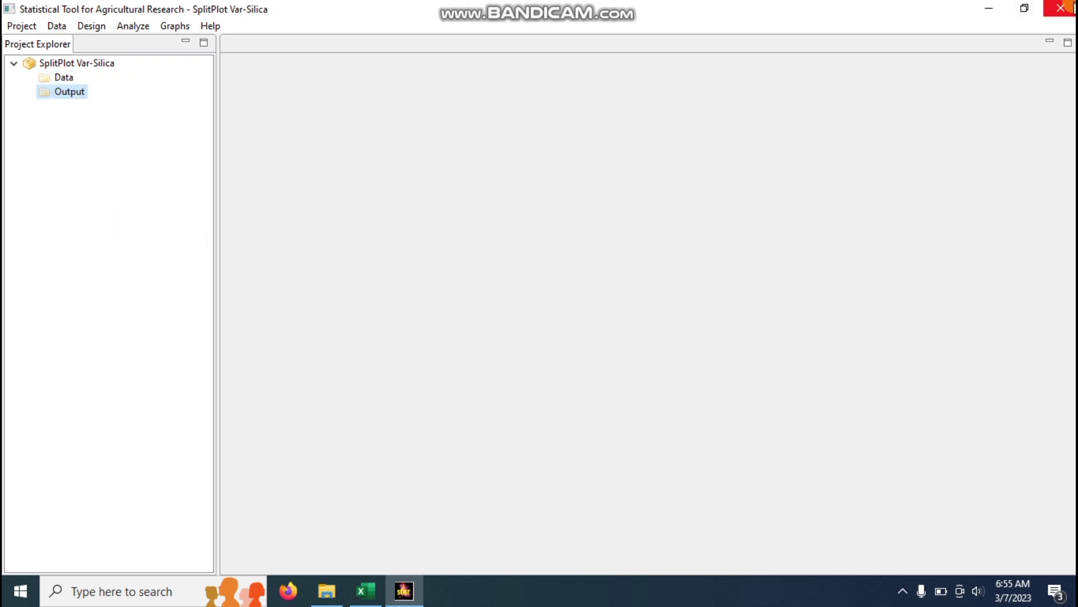
click(1072, 7)
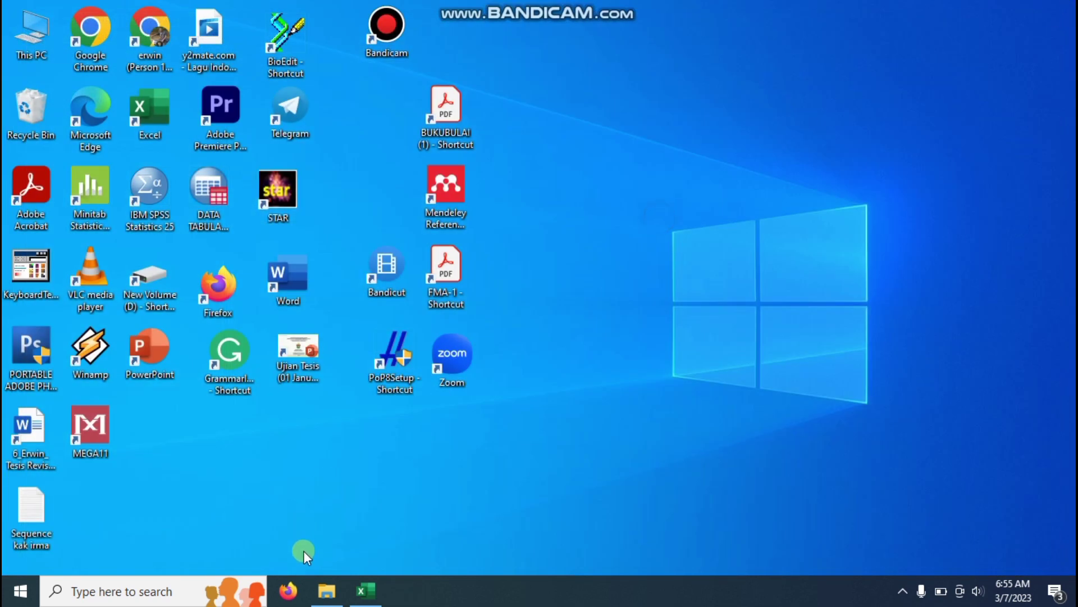
click(367, 590)
click(360, 236)
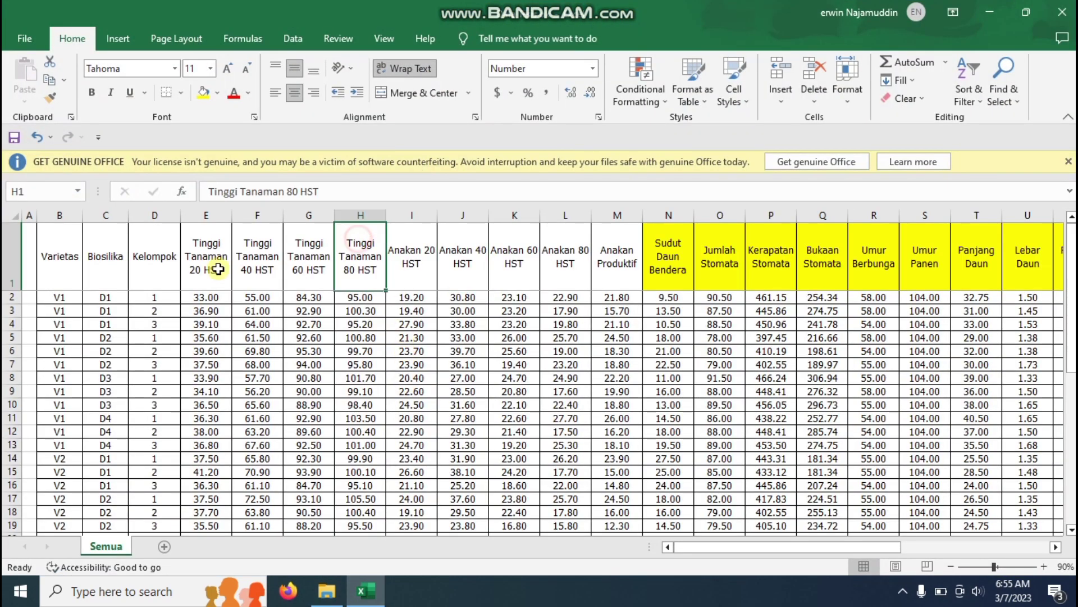
click(51, 269)
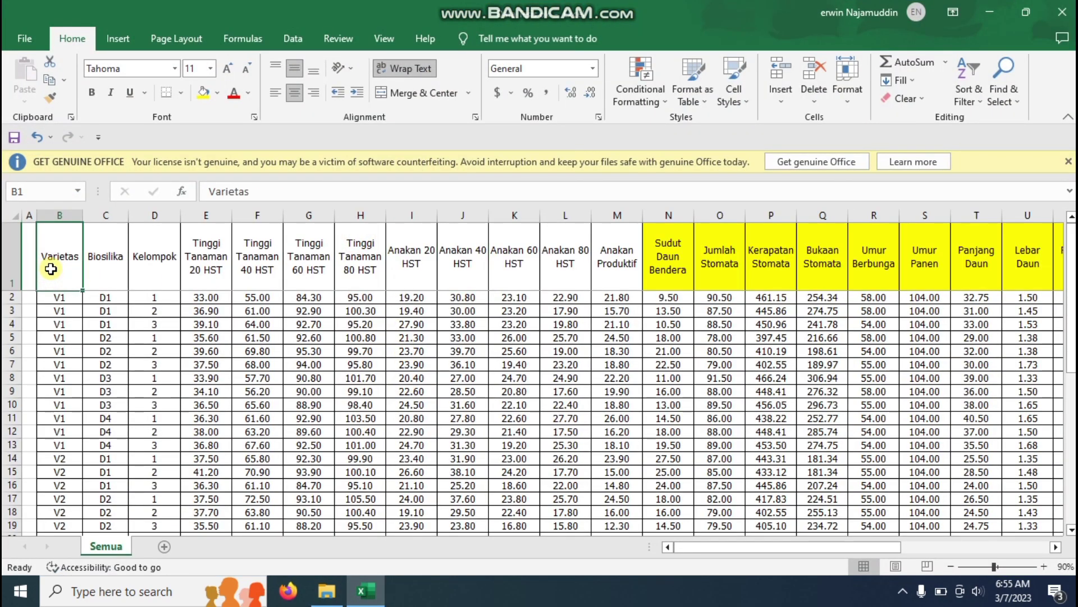
- Save the workbook as Data Tesis ok in CSV (Comma delimited) format in its current folder
click(21, 40)
click(56, 251)
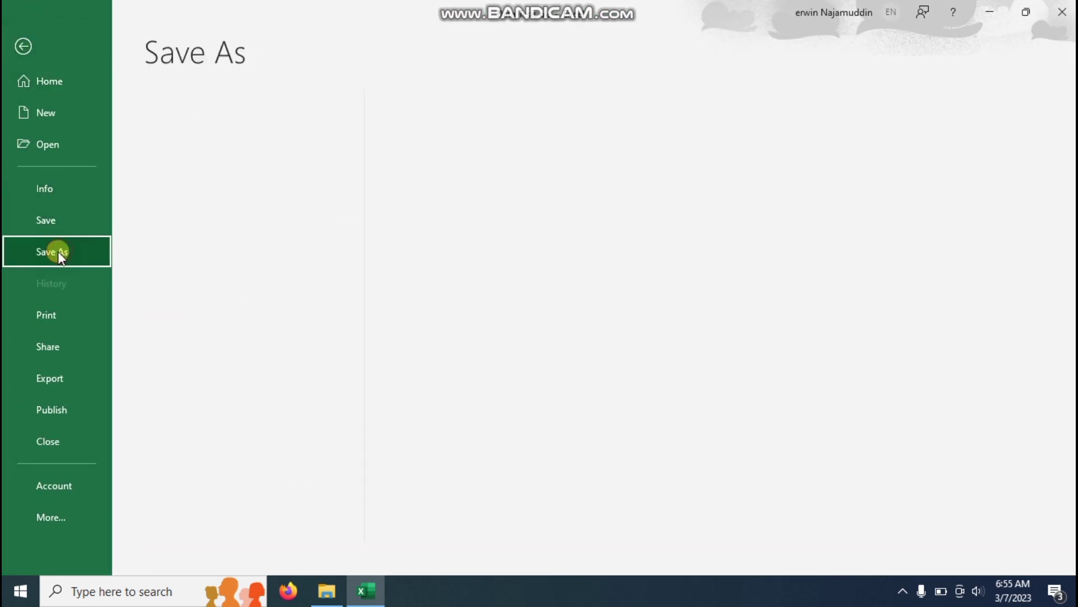
click(230, 313)
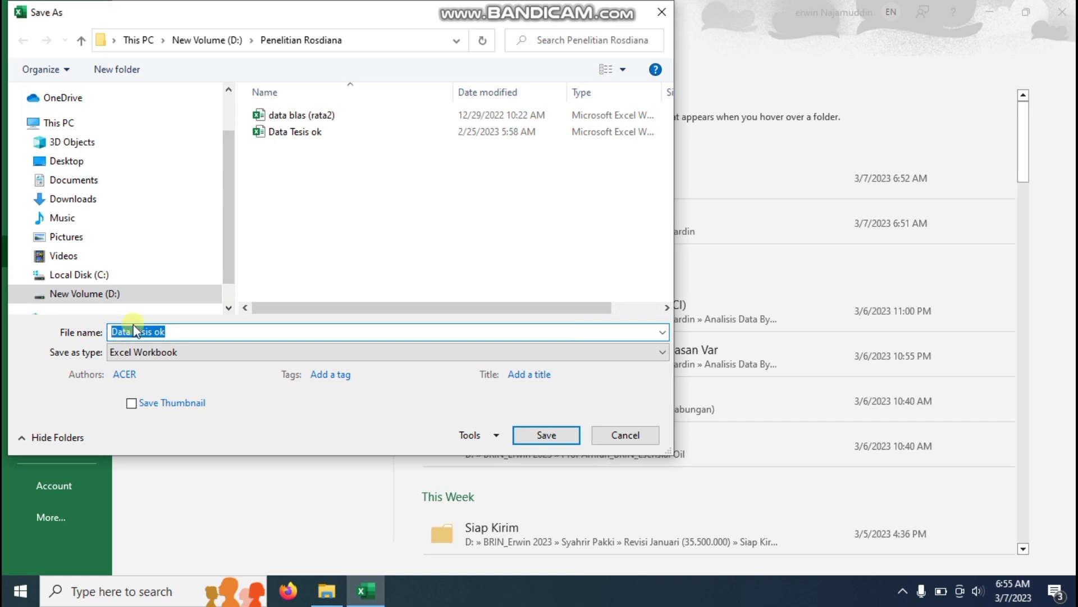
click(661, 352)
click(183, 185)
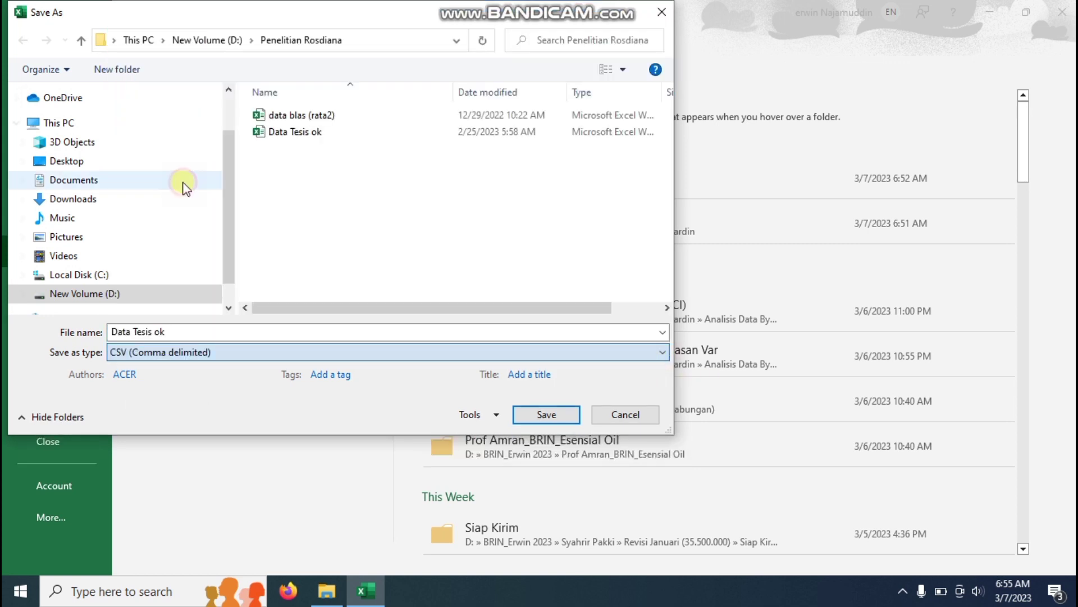
click(613, 354)
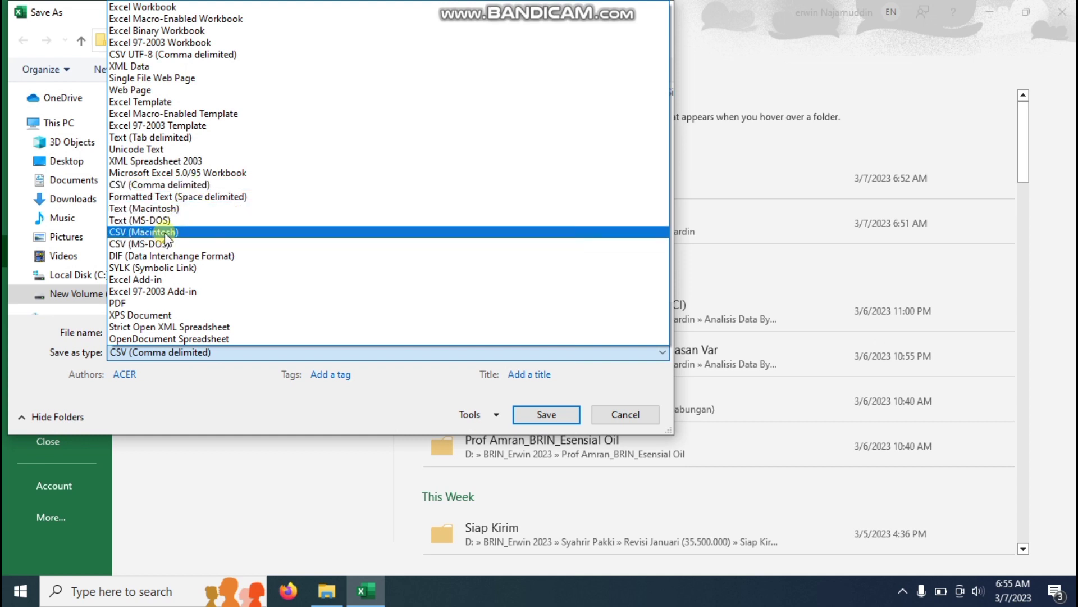
click(161, 185)
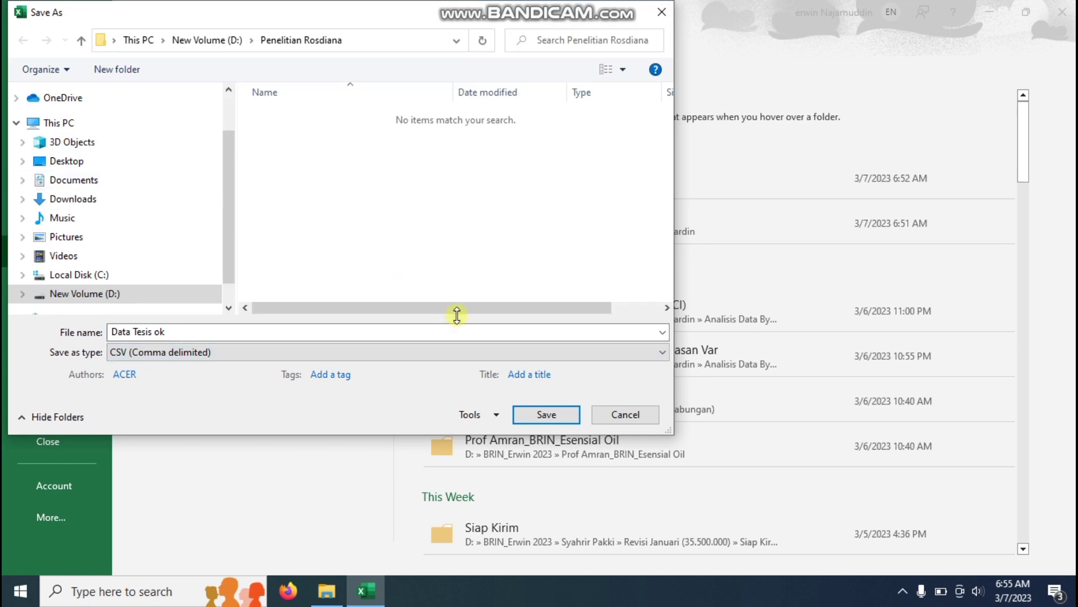
click(527, 409)
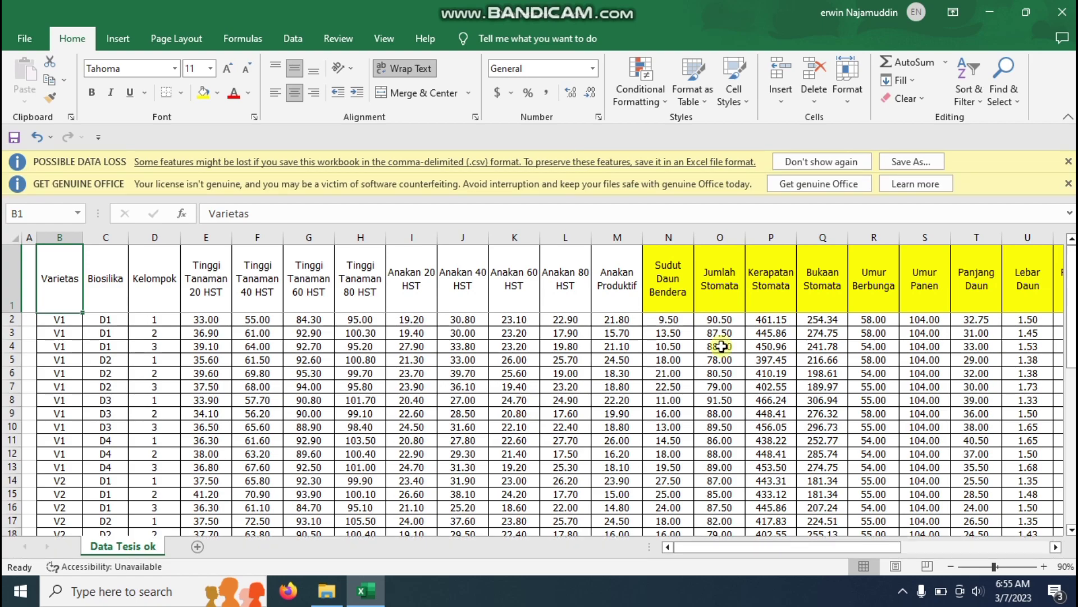
click(1068, 183)
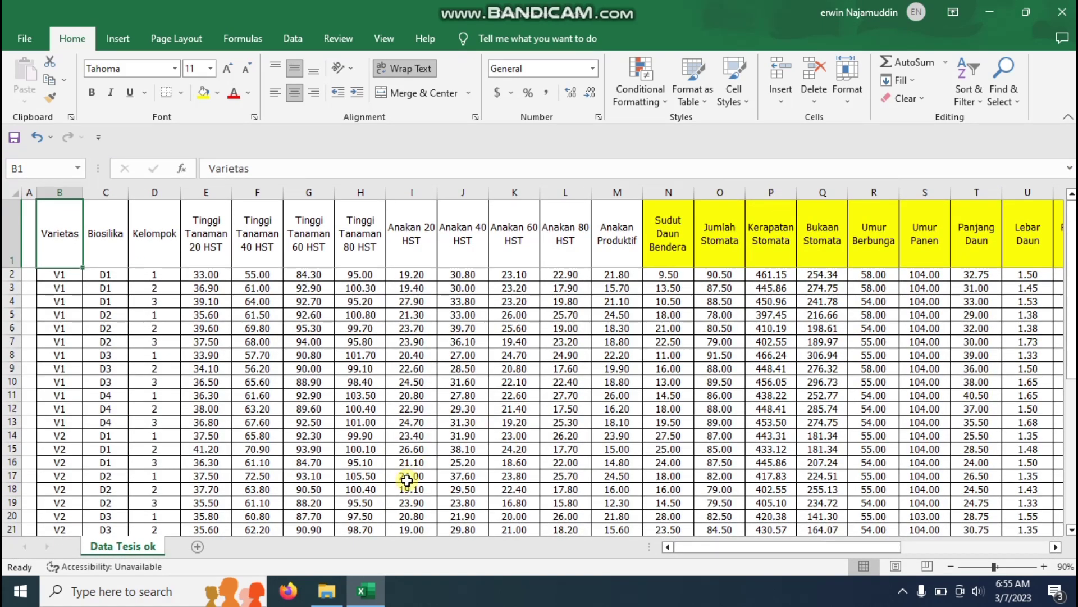
- In File Explorer, try to move the Data Tesis ok CSV file into the Data folder of SplitPlot Var-Silica under Star Data dan Output
click(327, 591)
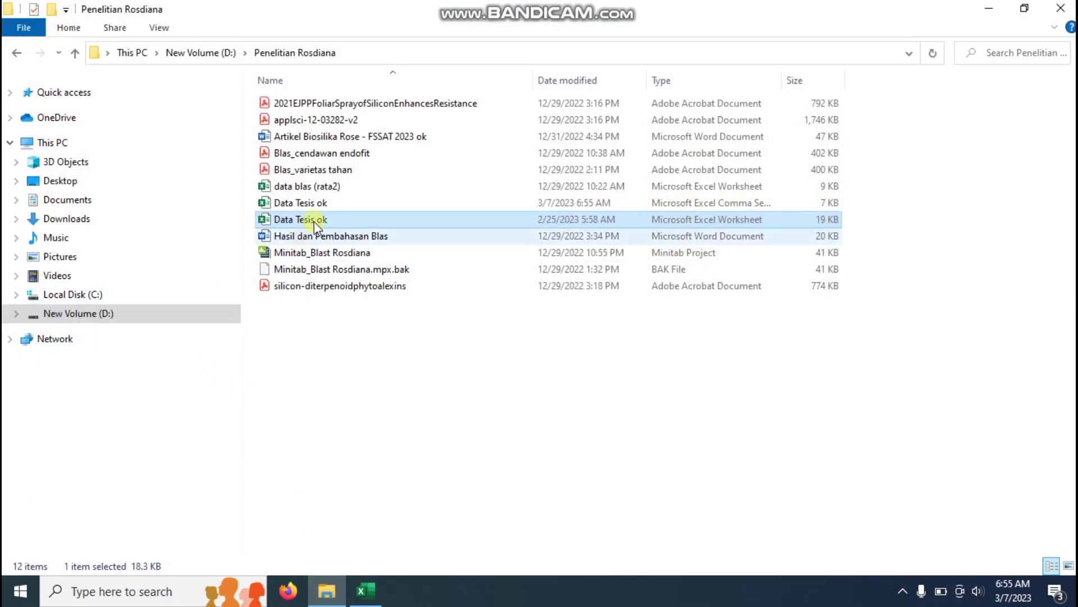
click(771, 205)
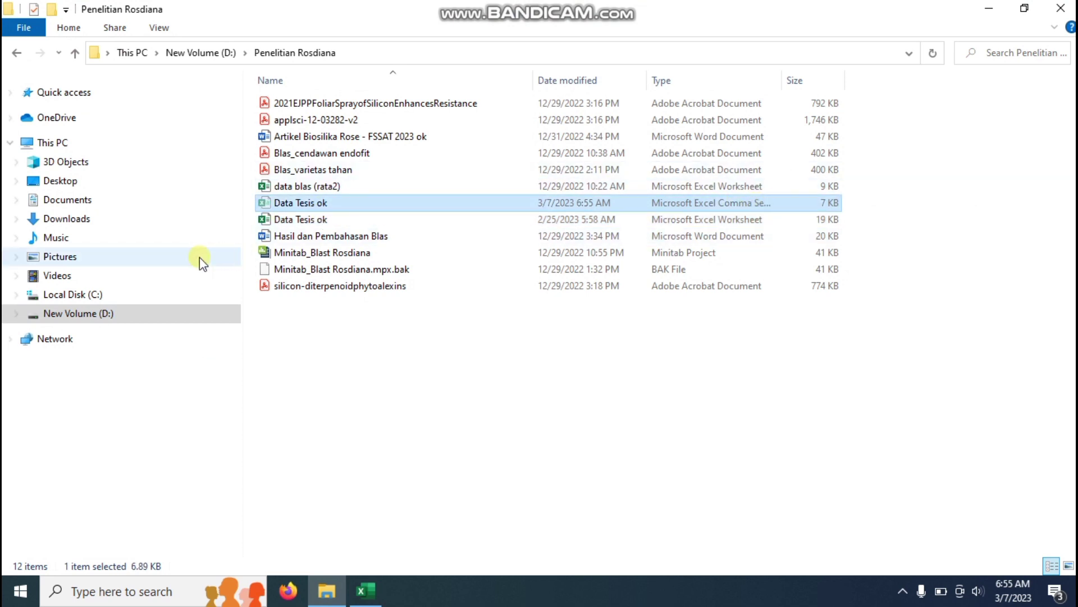
click(114, 318)
scroll(355, 364, down, 3)
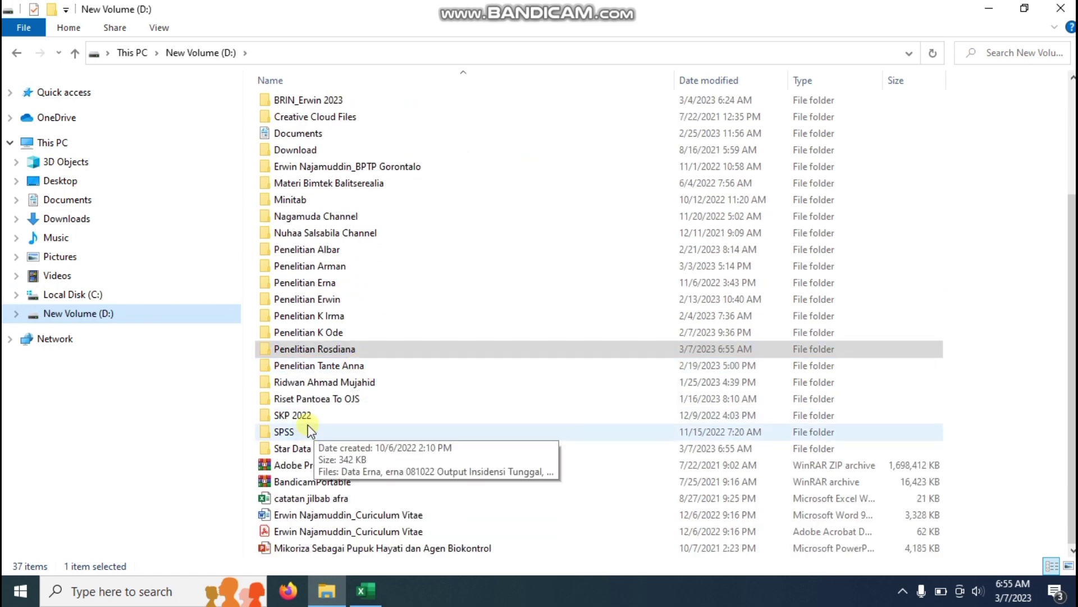
double_click(304, 449)
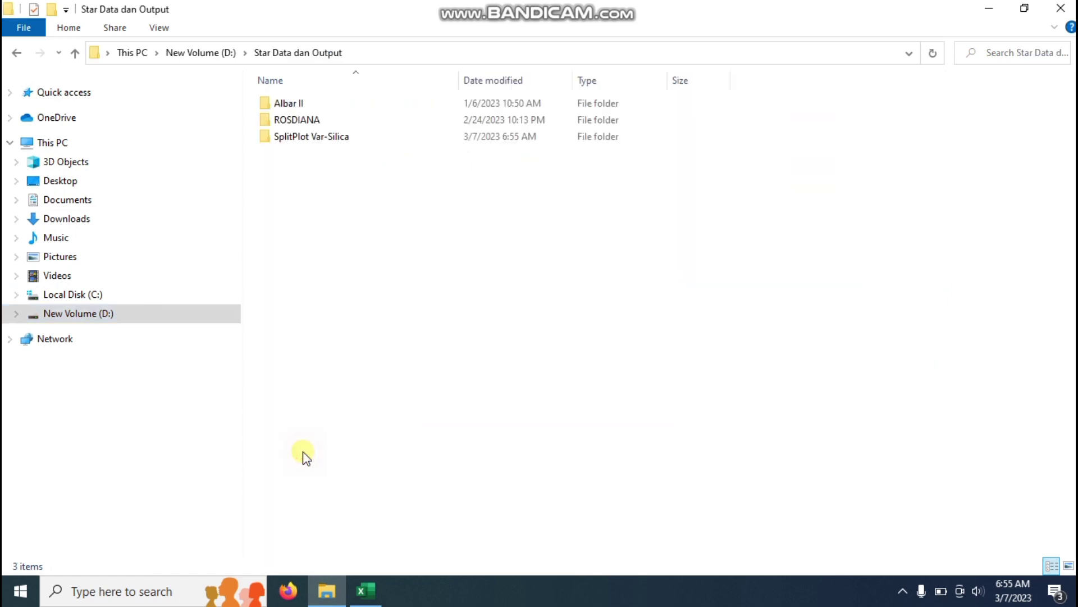
double_click(324, 140)
click(309, 105)
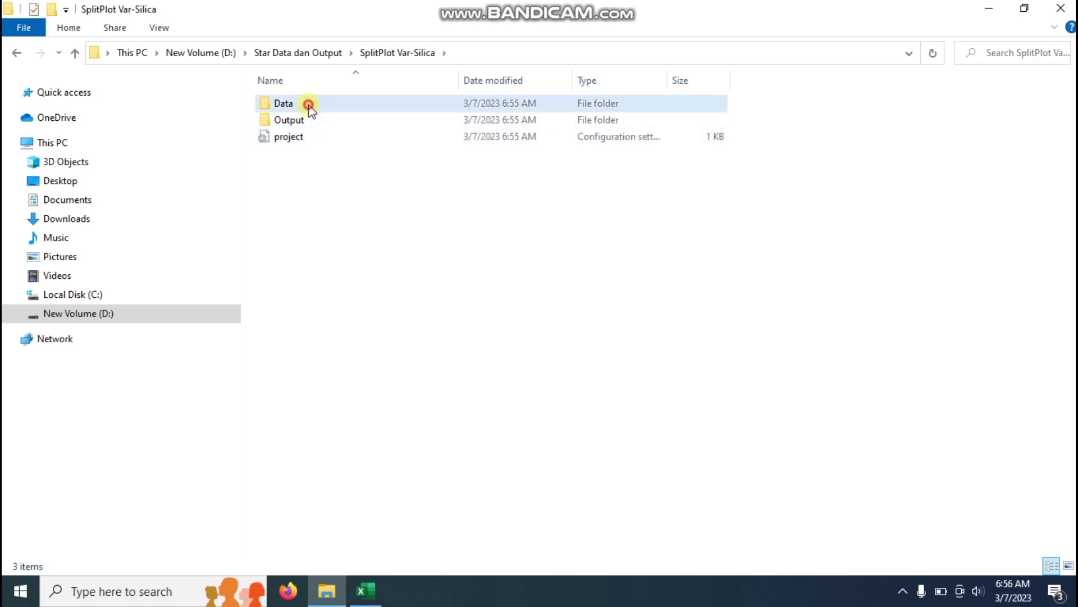
double_click(308, 105)
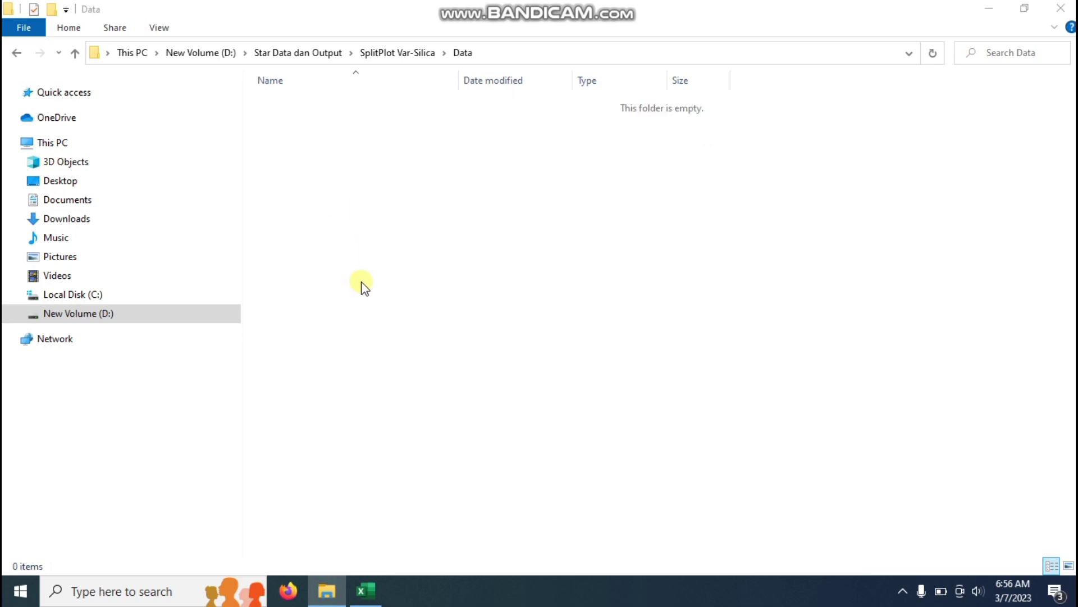
key(ctrl+v)
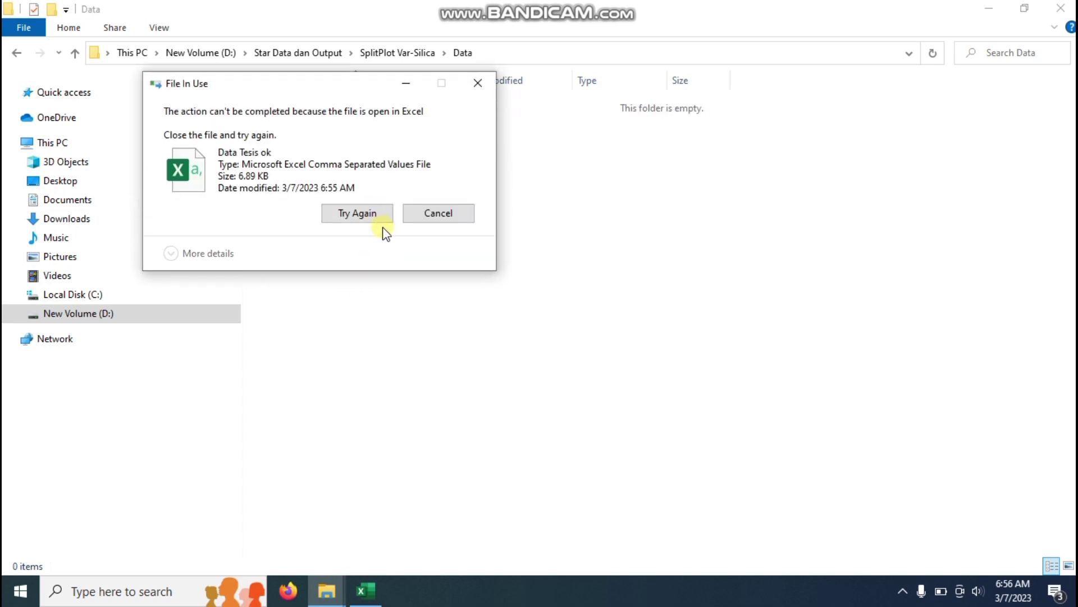
- Close the Data Tesis ok workbook in Excel and retry moving the CSV file into the project's Data folder
click(366, 591)
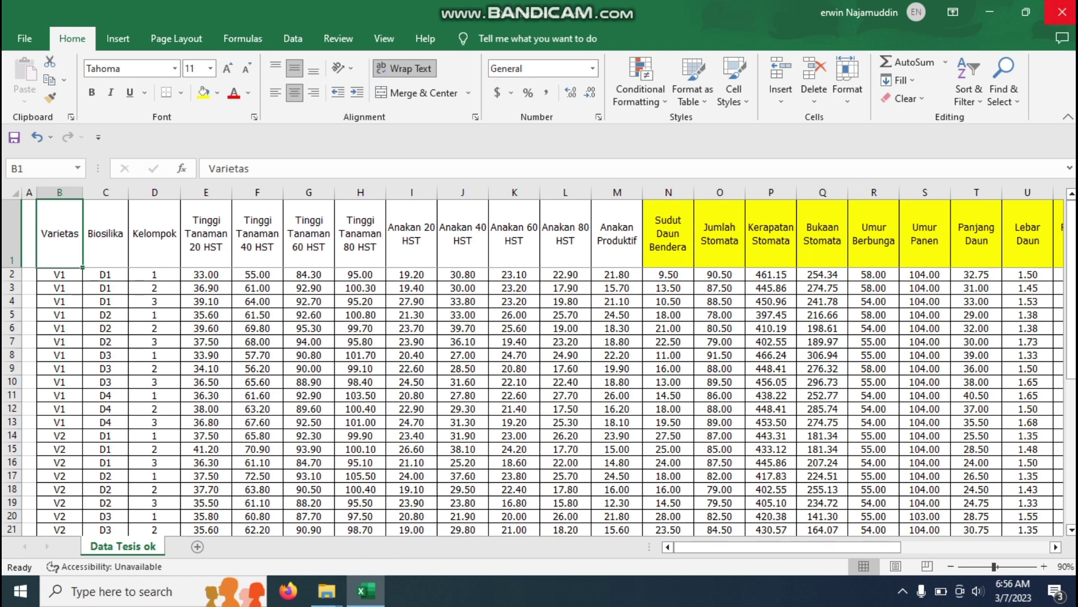
key(alt+F4)
click(345, 214)
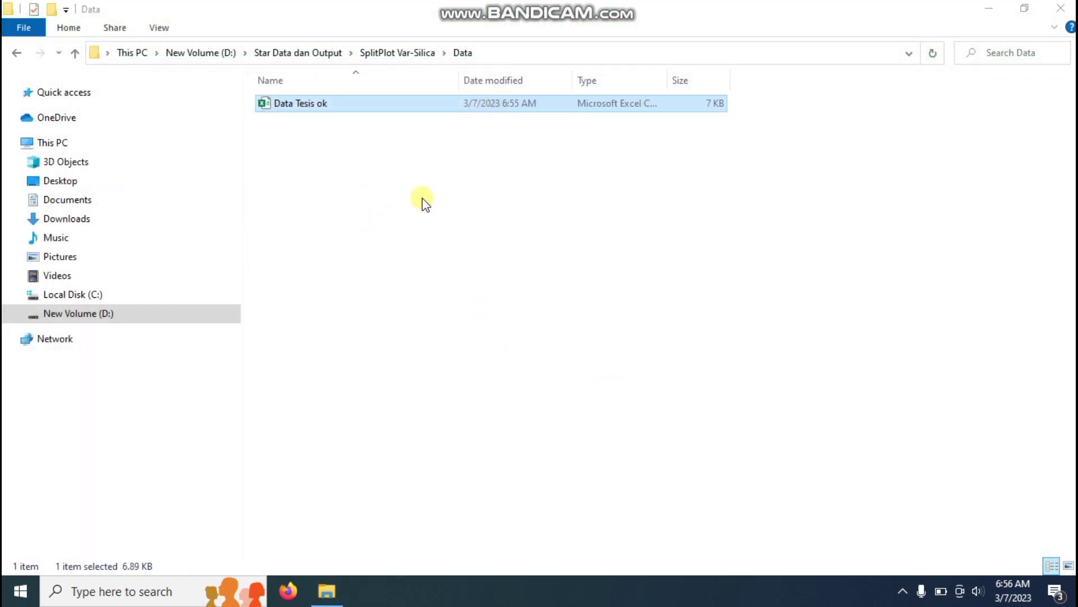
- Minimize File Explorer and launch STAR from the desktop
click(1003, 8)
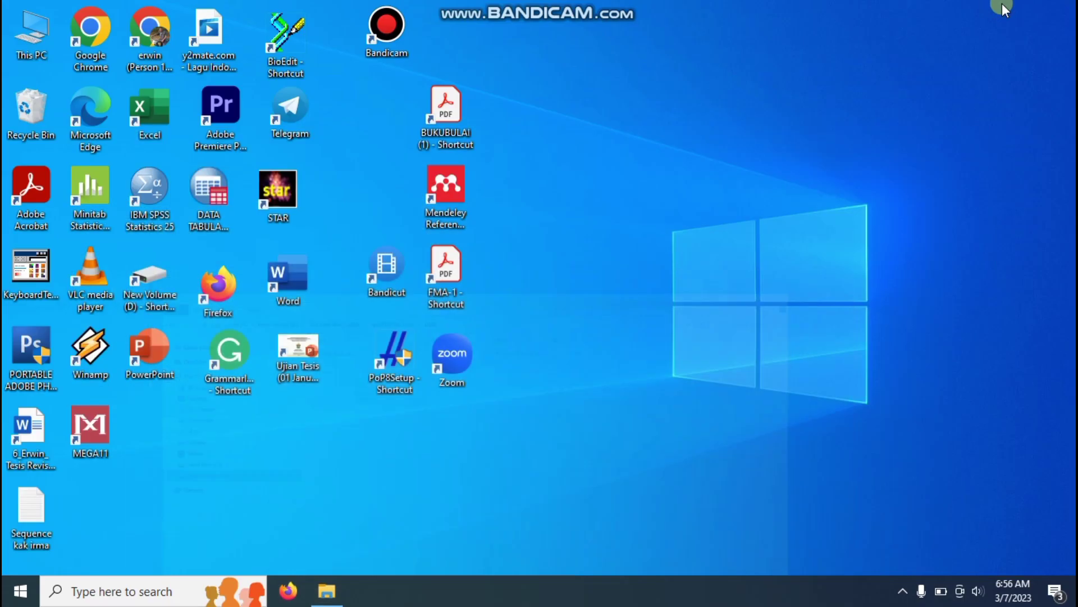
click(813, 63)
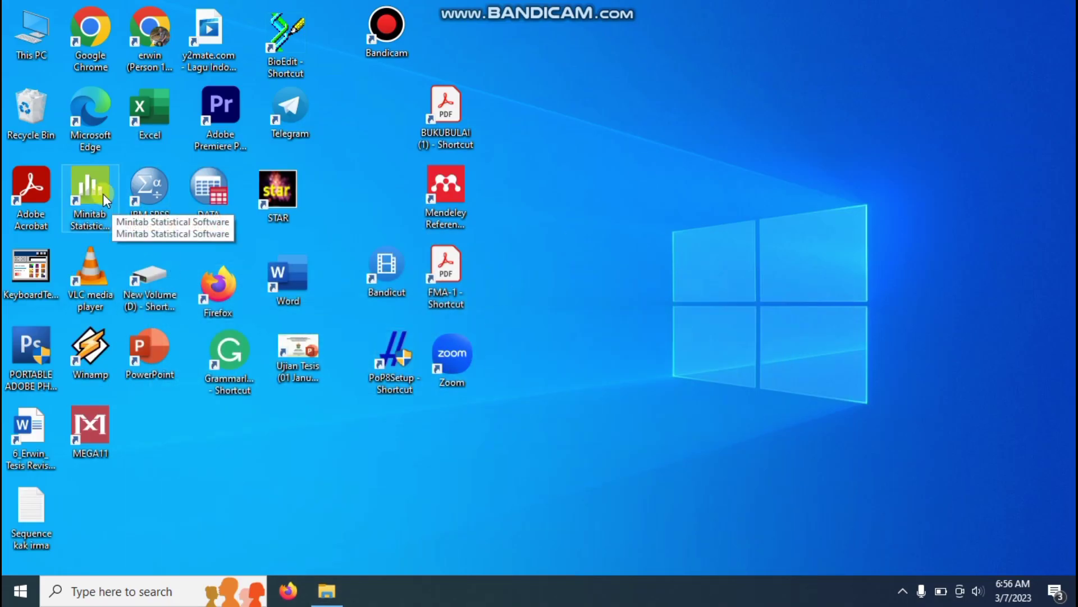
double_click(295, 201)
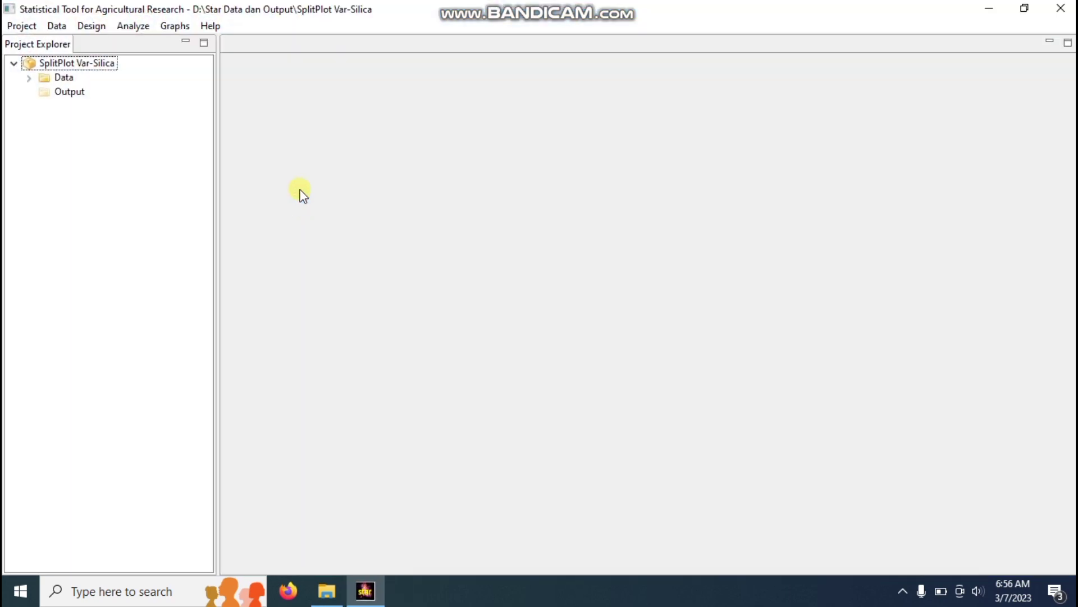
- Open Data Tesis ok.csv from the Data folder of SplitPlot Var-Silica and look over its columns
click(60, 82)
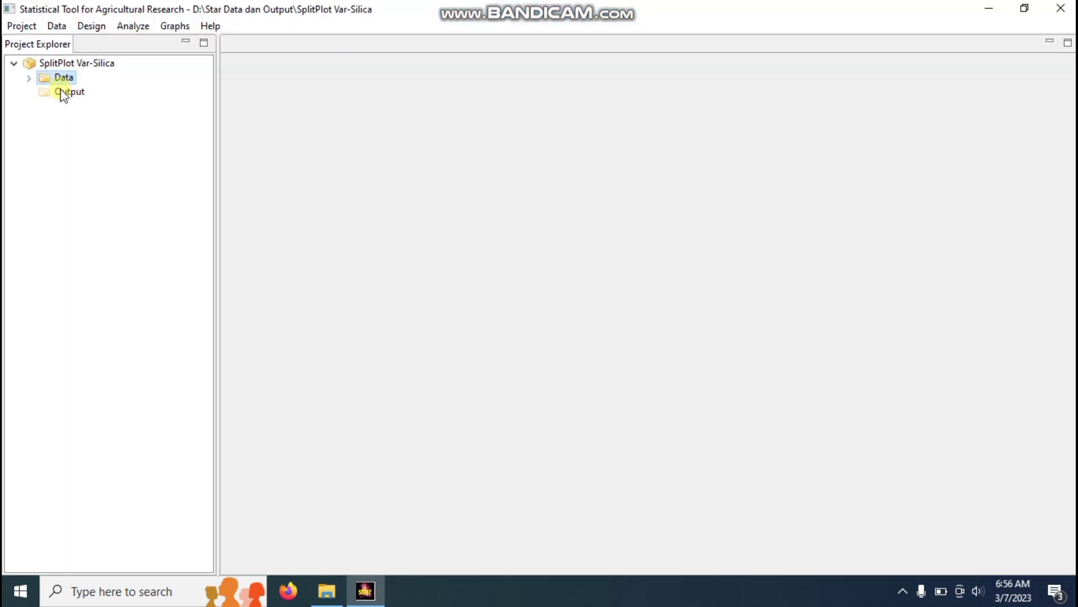
click(61, 93)
double_click(59, 79)
double_click(75, 92)
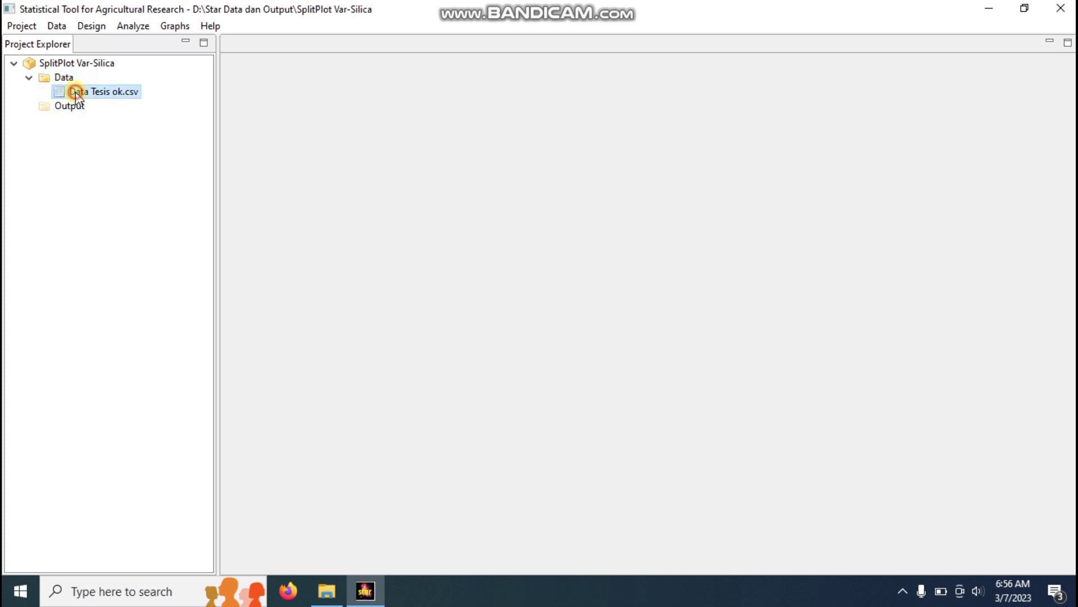
click(699, 308)
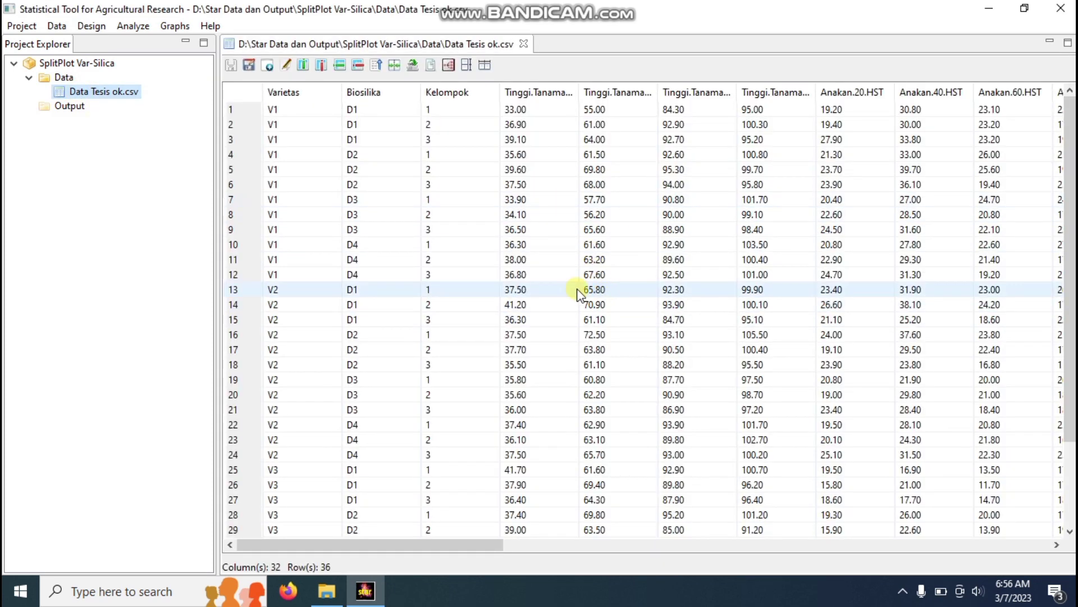
click(386, 546)
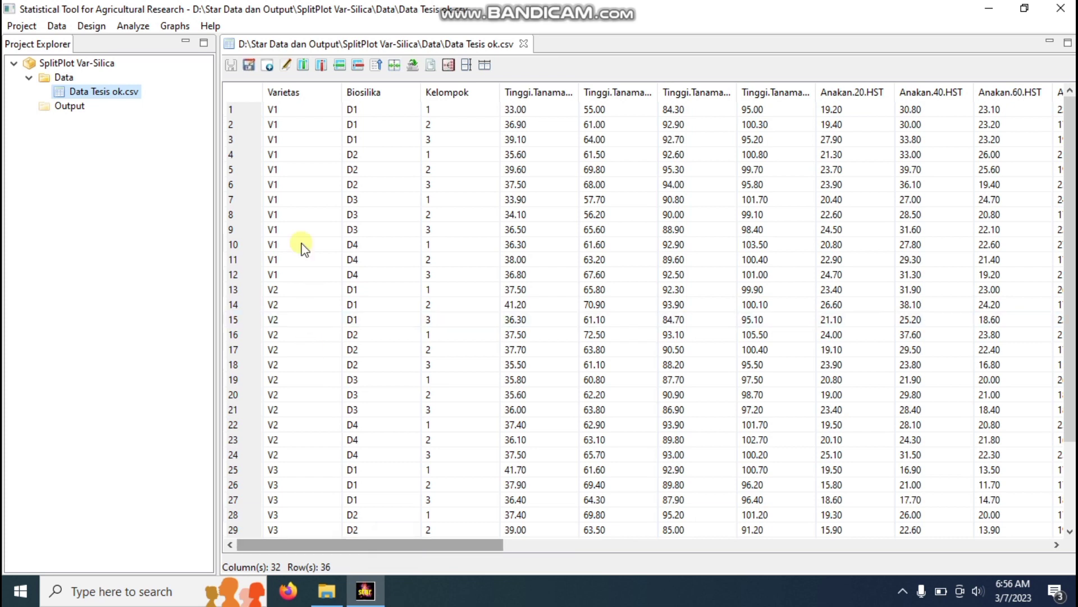
mouse_move(303, 101)
mouse_down()
mouse_move(696, 96)
mouse_move(359, 519)
mouse_move(392, 548)
mouse_move(758, 547)
mouse_move(552, 568)
mouse_up()
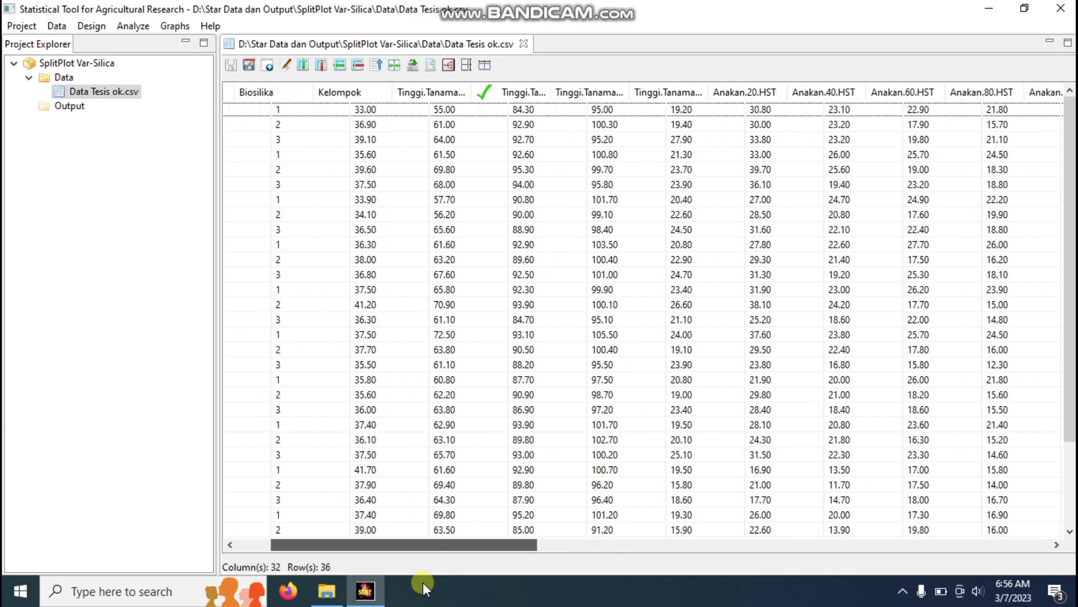
- Start an Analysis of Variance for a Split Plot Design in Randomized Complete Block Design
click(135, 27)
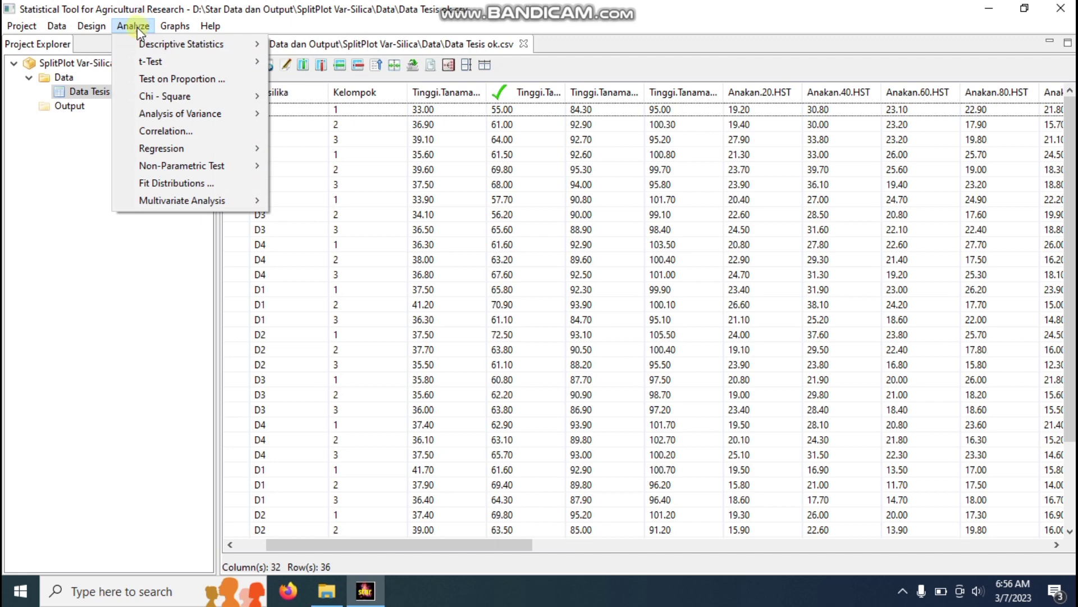
mouse_move(174, 115)
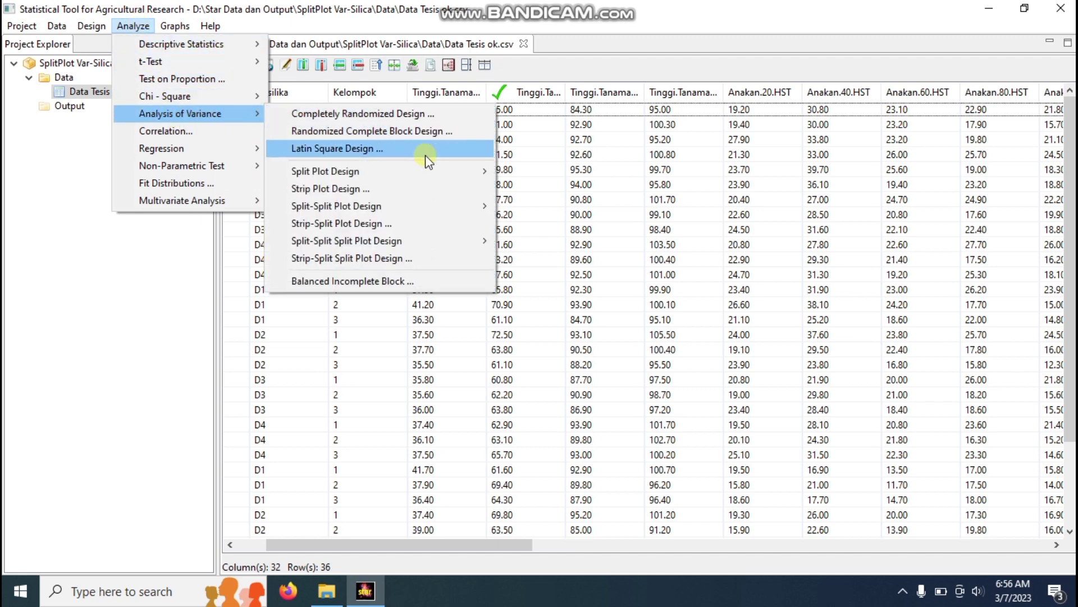
mouse_move(427, 172)
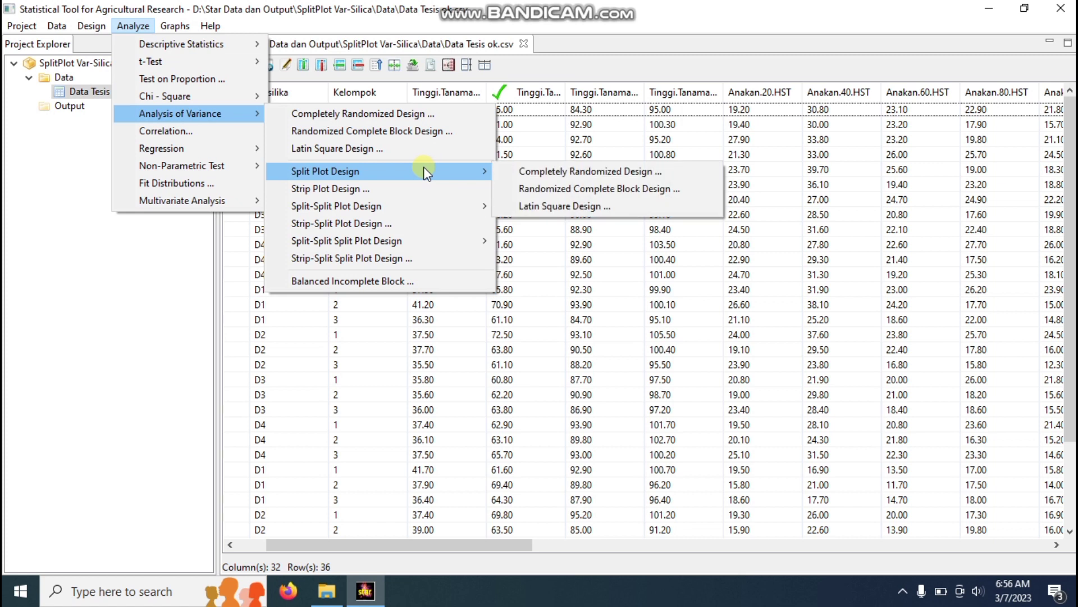
click(543, 188)
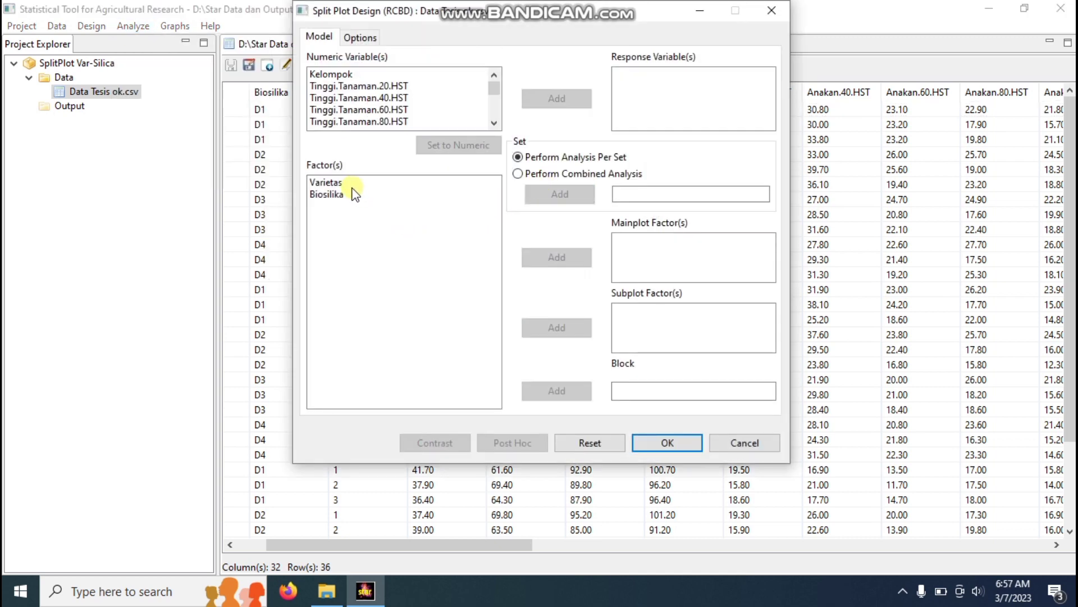
click(648, 79)
click(483, 85)
shift+click(491, 89)
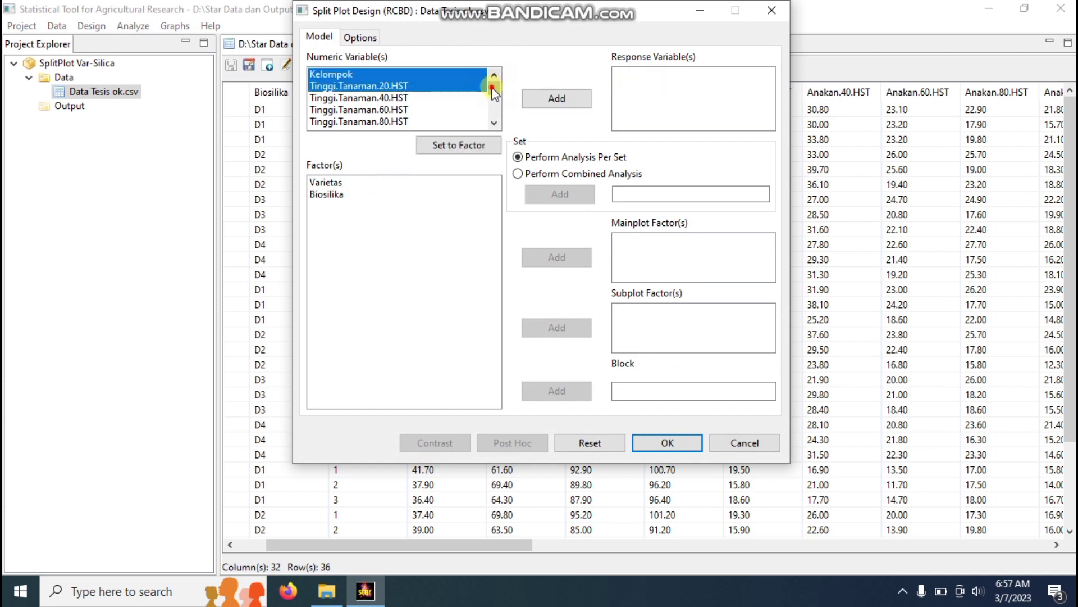
click(386, 86)
key(shift+Down)
key(shift+Down)
key(shift+Down)
key(shift+Down)
key(shift+Down)
key(shift+Down)
key(shift+Down)
key(shift+Down)
key(shift+Down)
key(shift+Down)
key(shift+Down)
key(shift+Down)
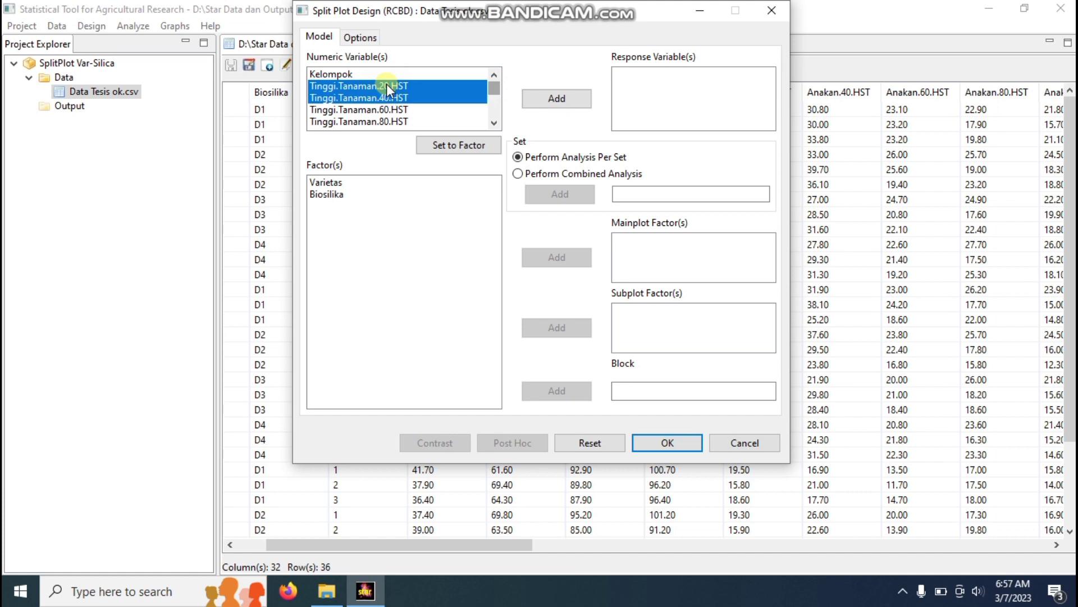
key(shift+Down)
key(shift+Down)
key(shift+Down)
key(shift+Down)
key(shift+Down)
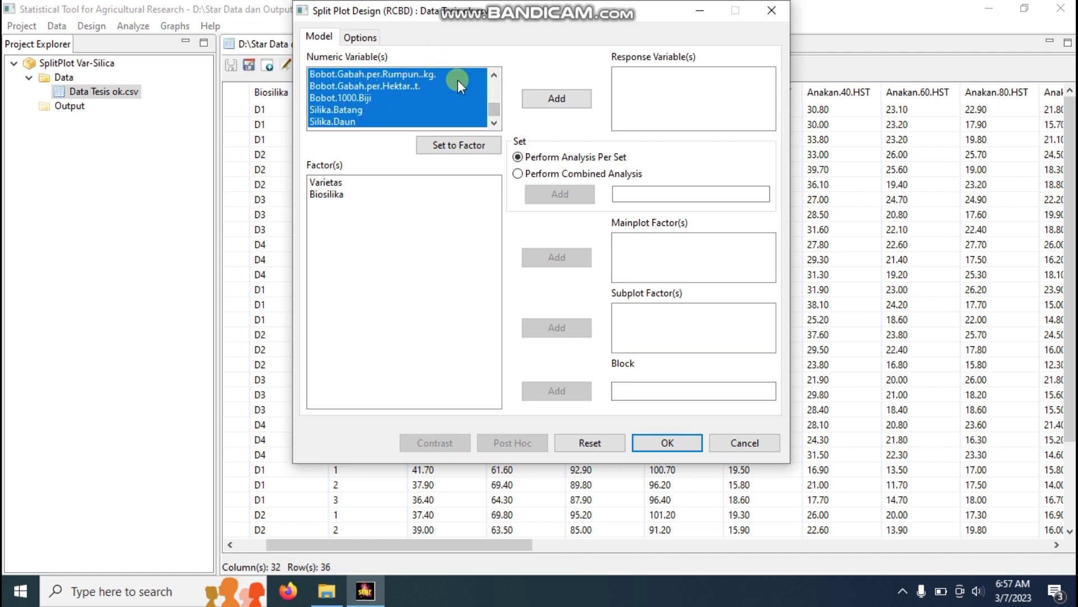
drag(491, 109, 451, 81)
- Add all numeric variables from Tinggi.Tanaman.80.HST through the end of the list as response variables
click(390, 97)
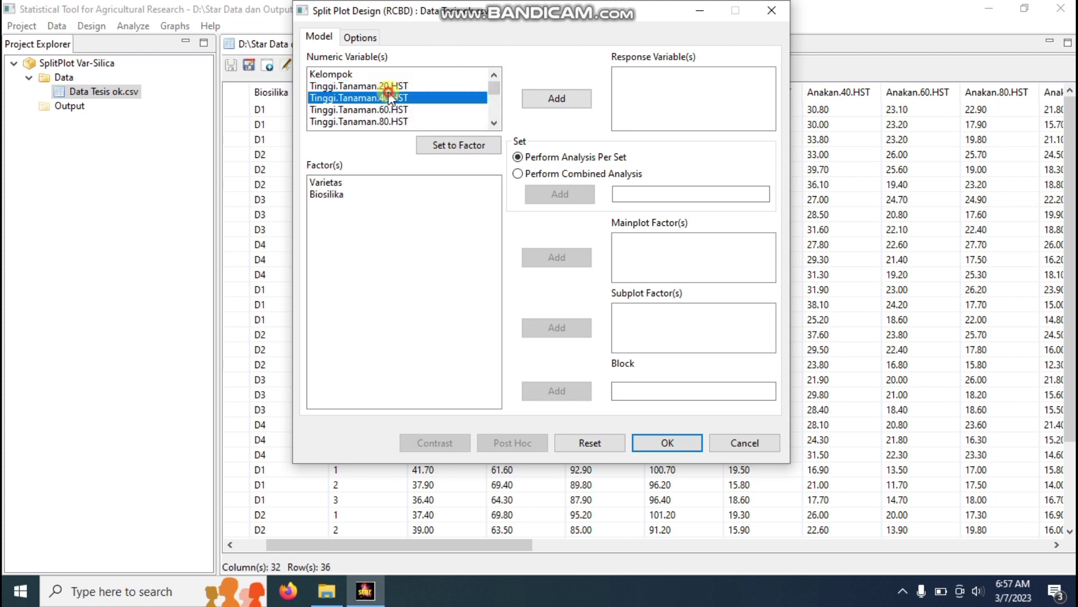
click(390, 86)
drag(392, 92, 416, 119)
click(556, 99)
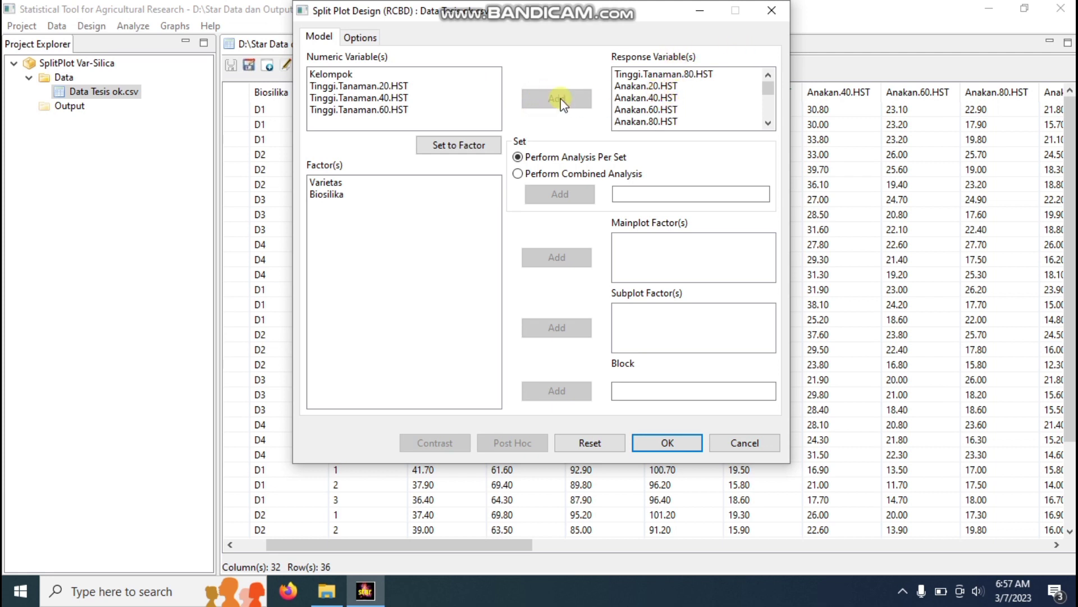
- Convert the numeric variable Kelompok to a factor
click(459, 209)
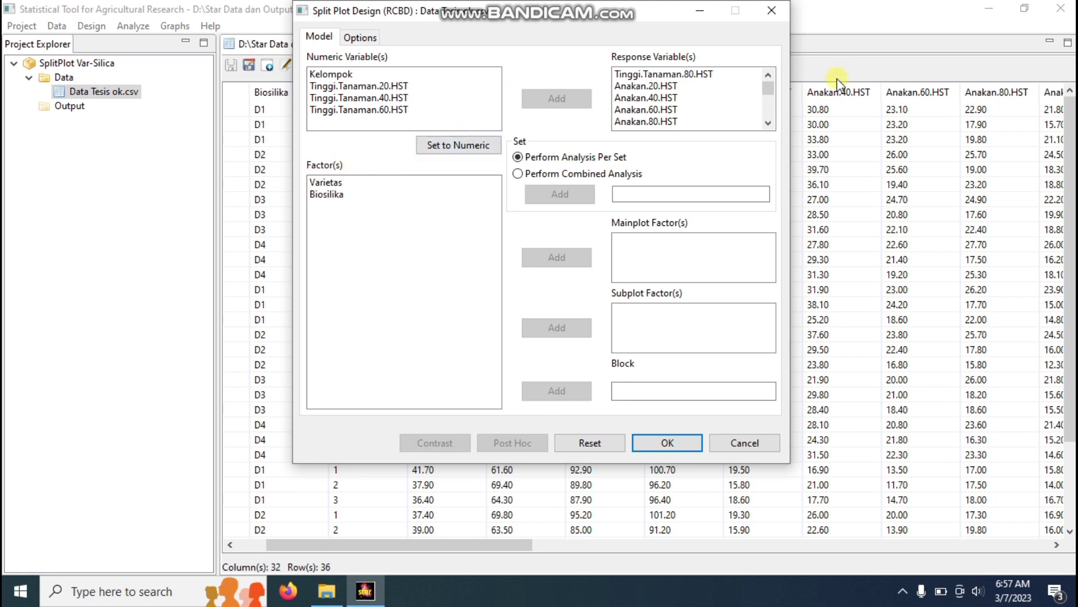
click(452, 85)
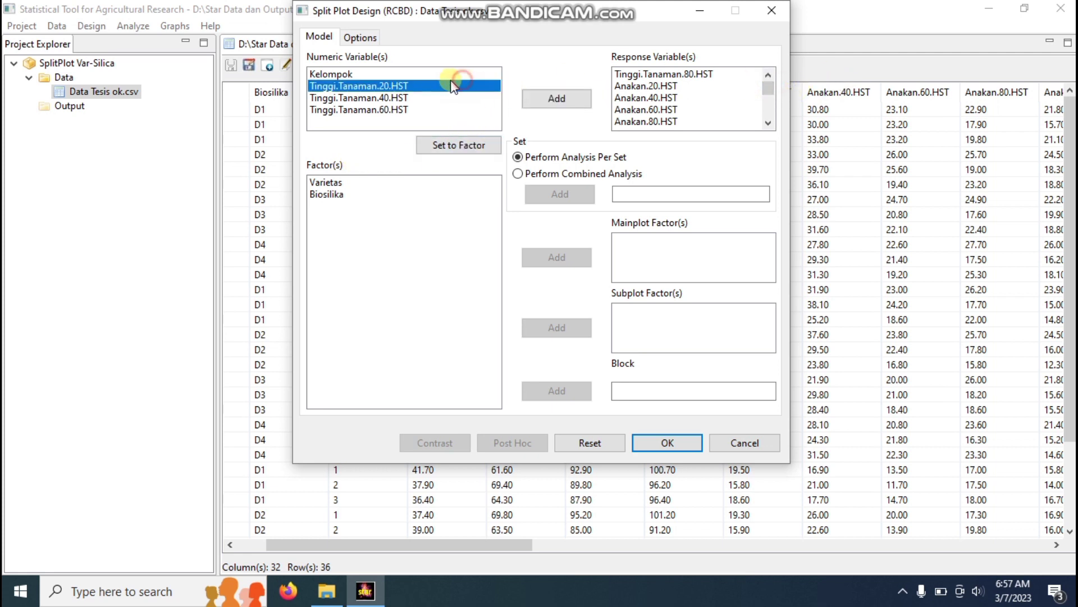
click(374, 74)
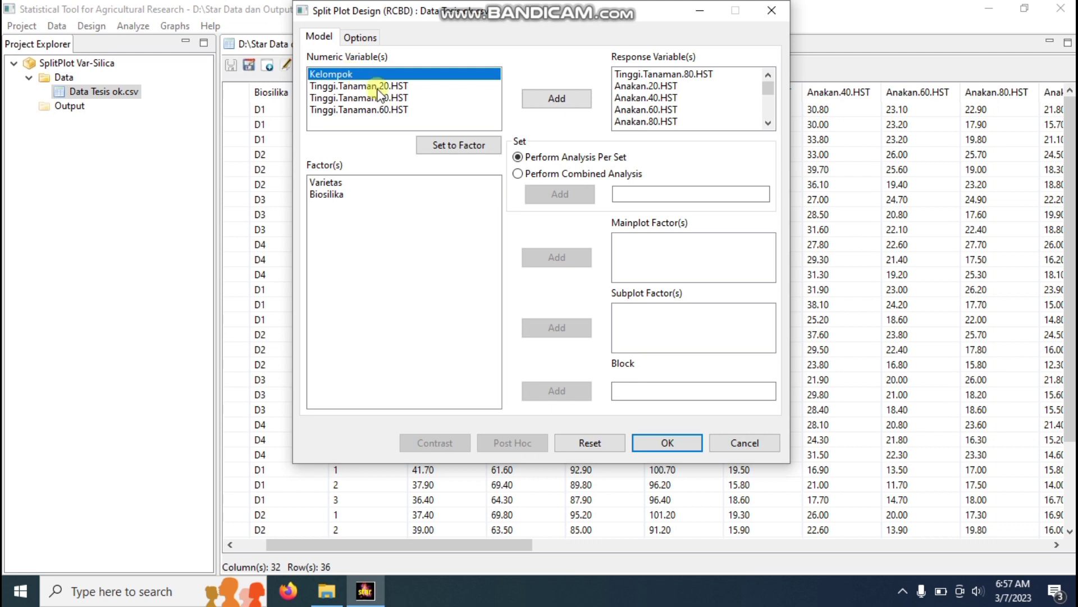
click(465, 151)
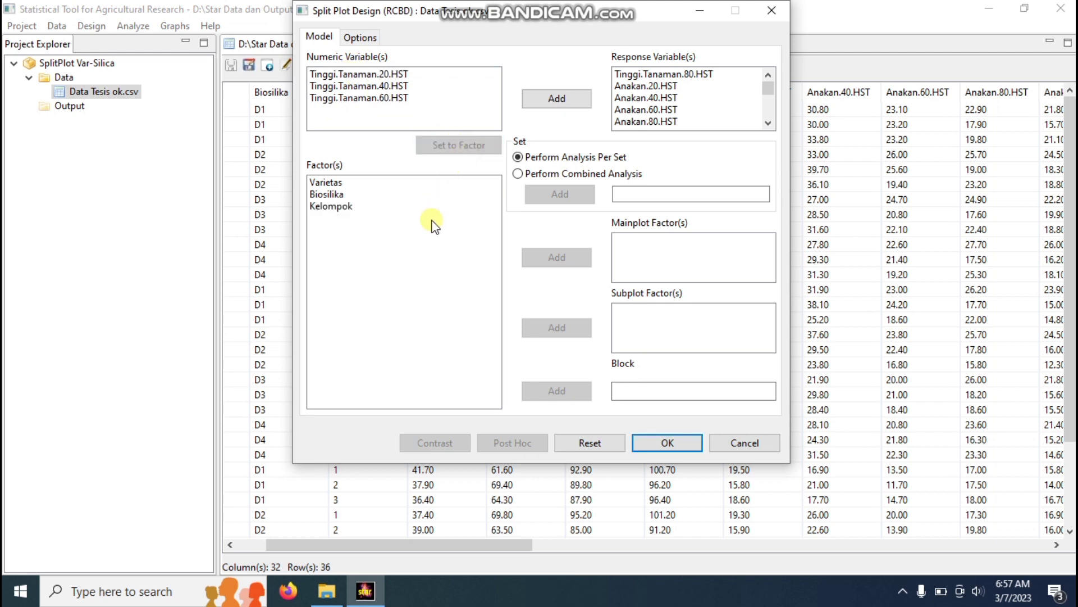
- Assign Varietas as the mainplot factor and Biosilika as the subplot factor
click(425, 260)
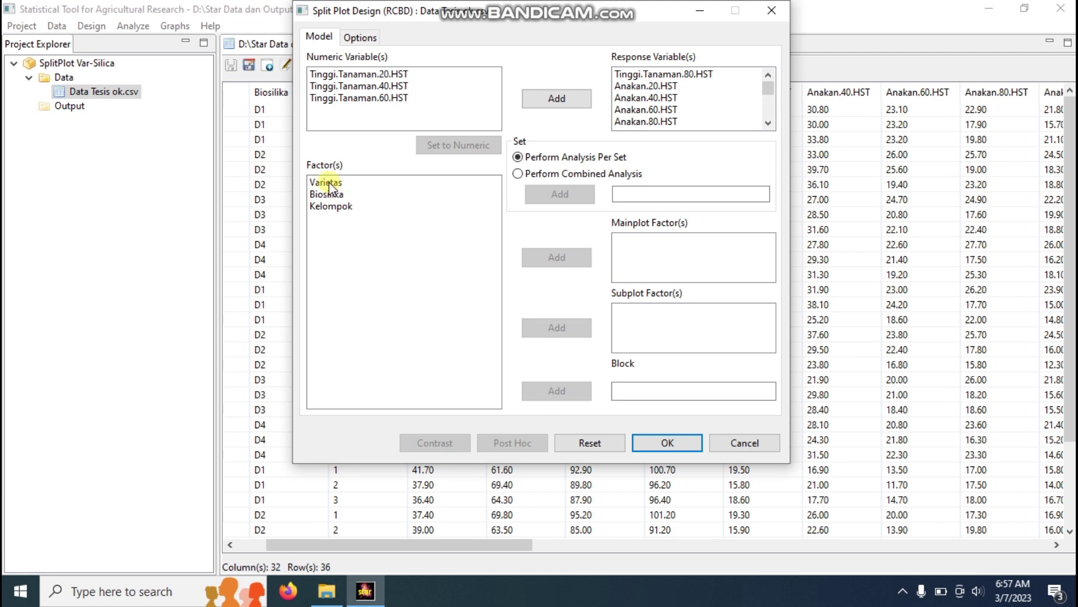
click(335, 183)
click(345, 195)
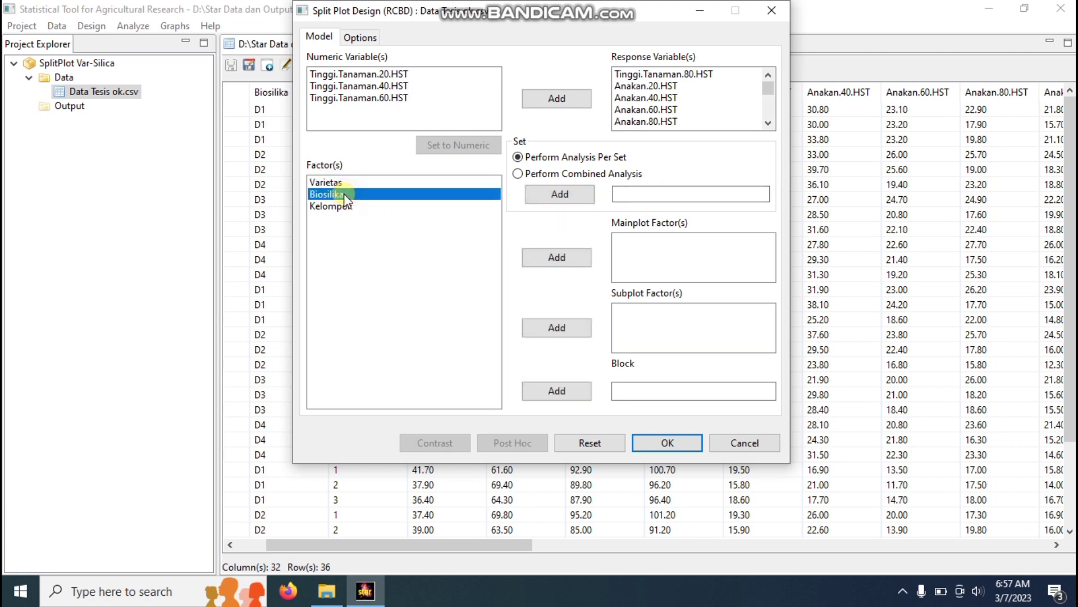
click(335, 183)
ctrl+click(337, 195)
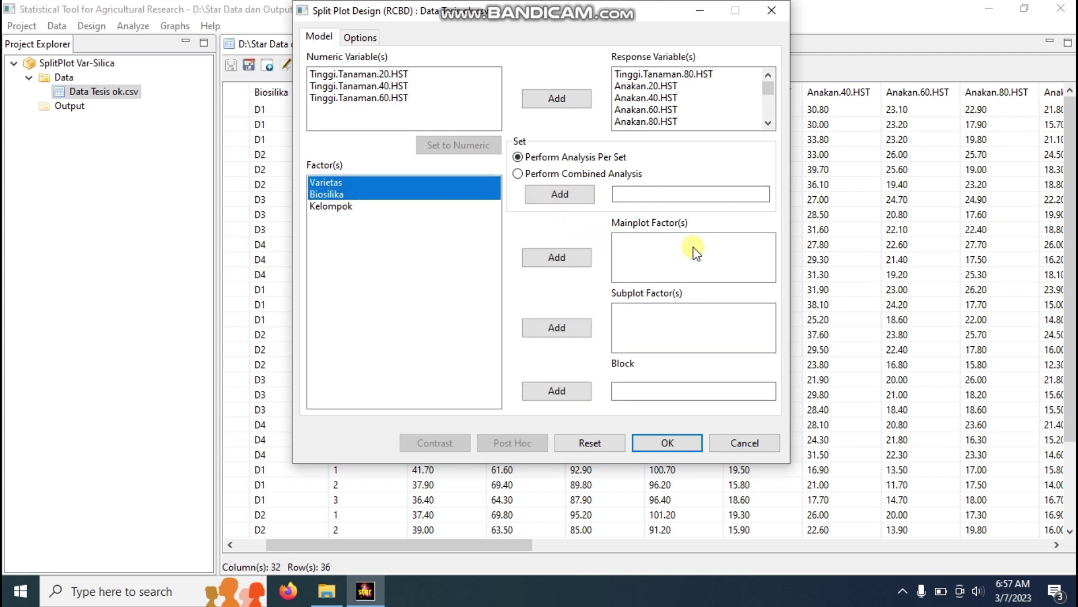
click(347, 183)
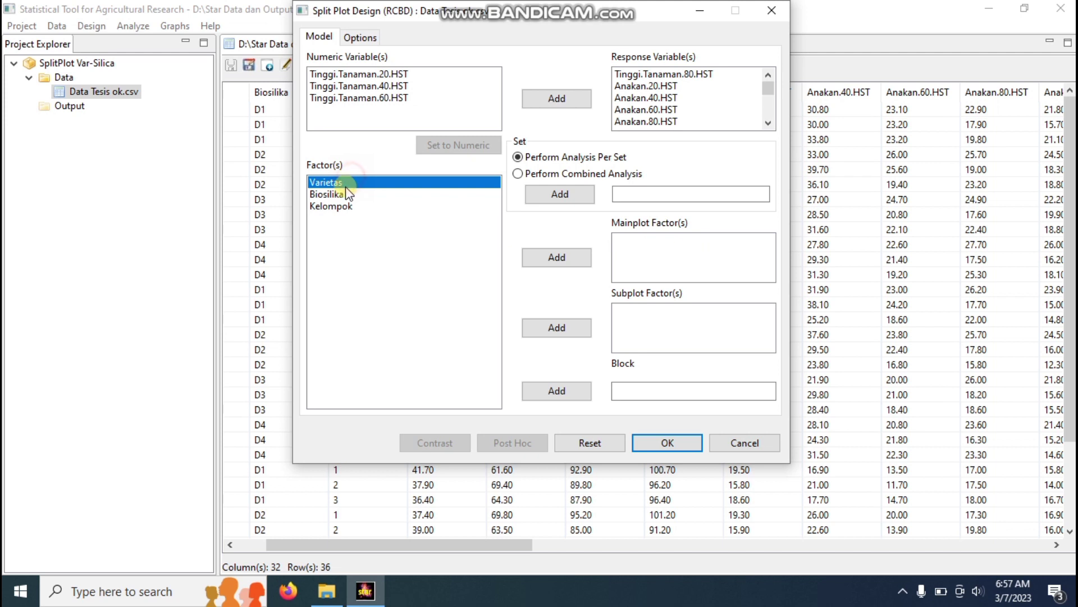
click(577, 254)
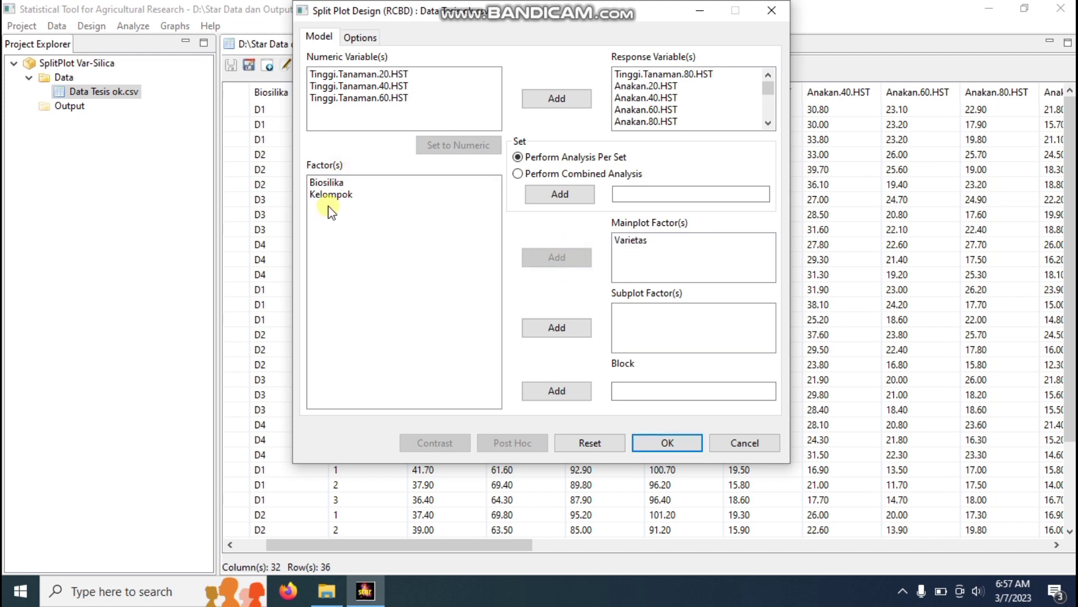
click(327, 183)
click(580, 327)
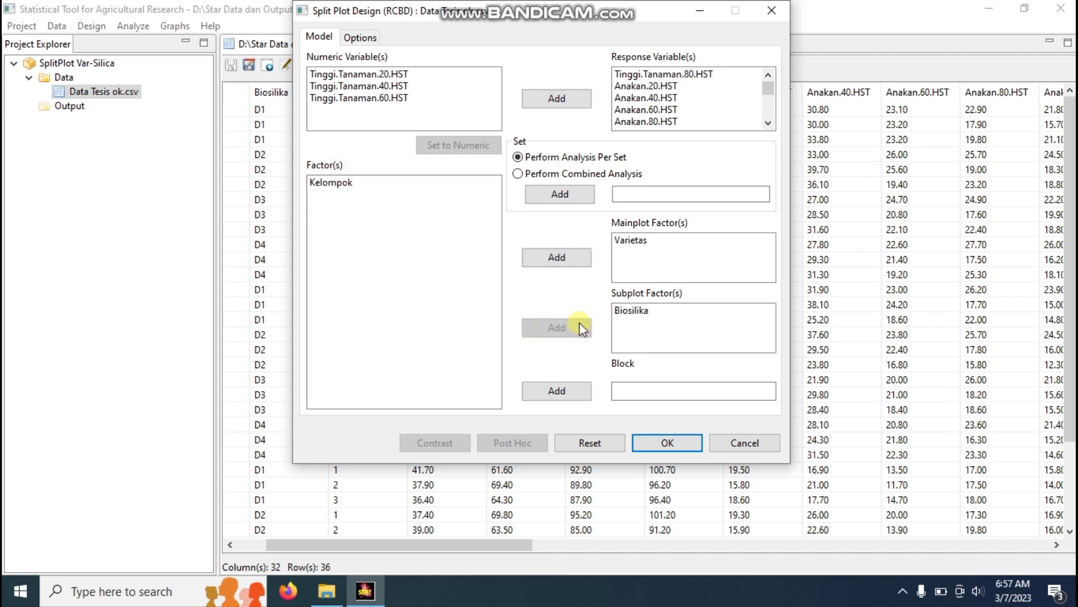
- Assign Kelompok as the block and run the split plot analysis
click(344, 183)
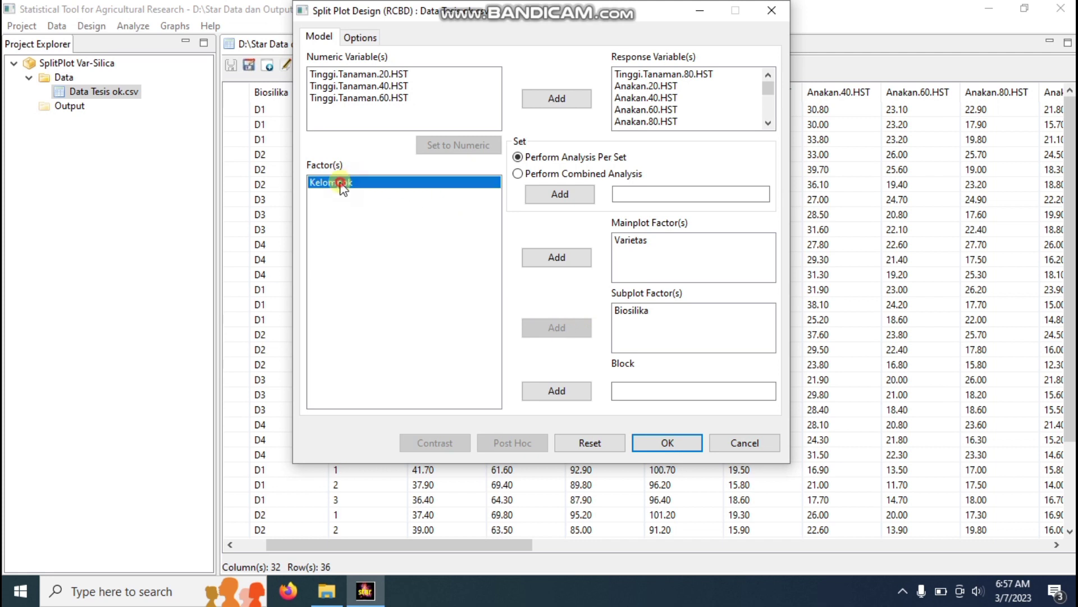
click(571, 391)
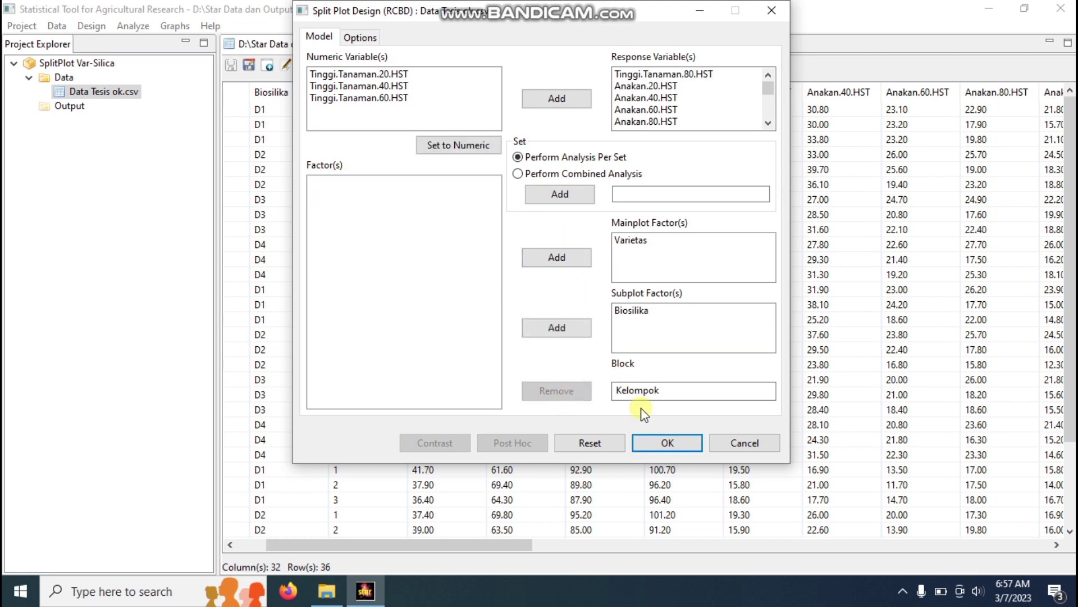
click(665, 443)
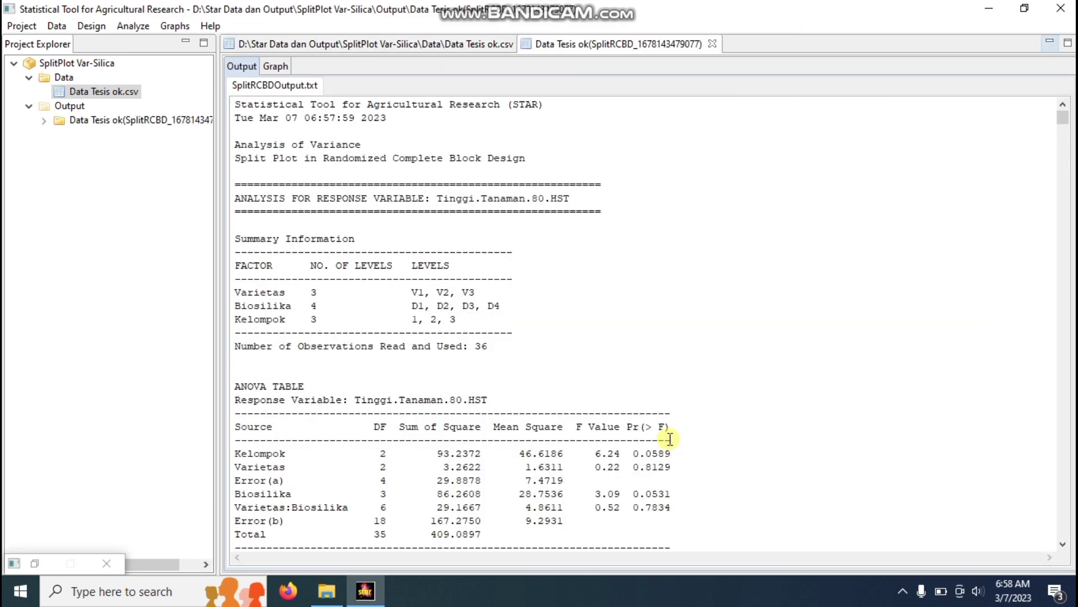
- Examine the summary information, ANOVA table and table of means for Tinggi.Tanaman.80.HST in the output
scroll(650, 229, down, 1)
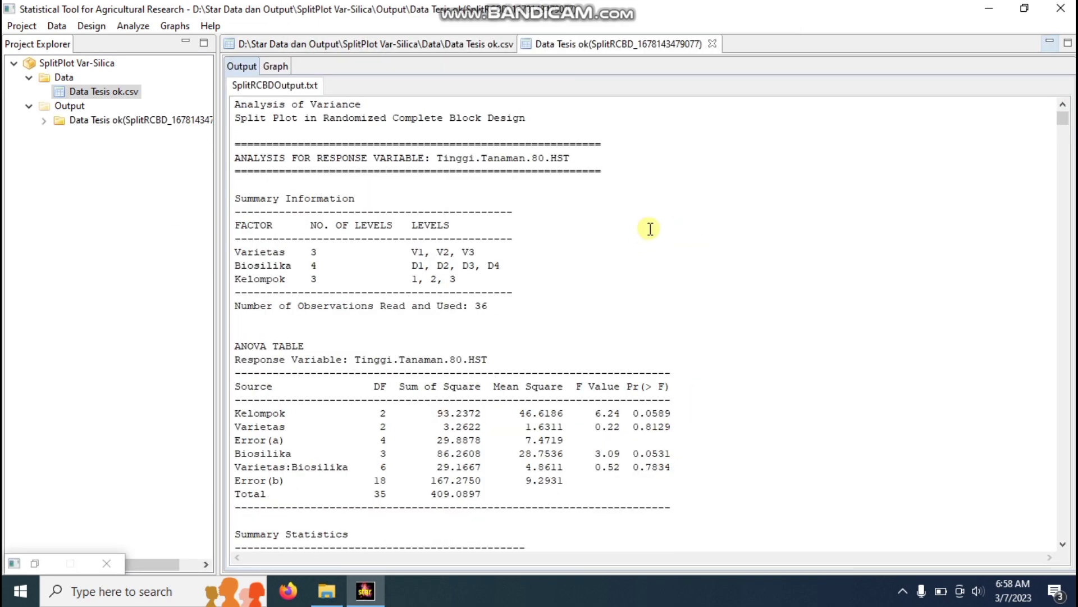
scroll(649, 224, down, 4)
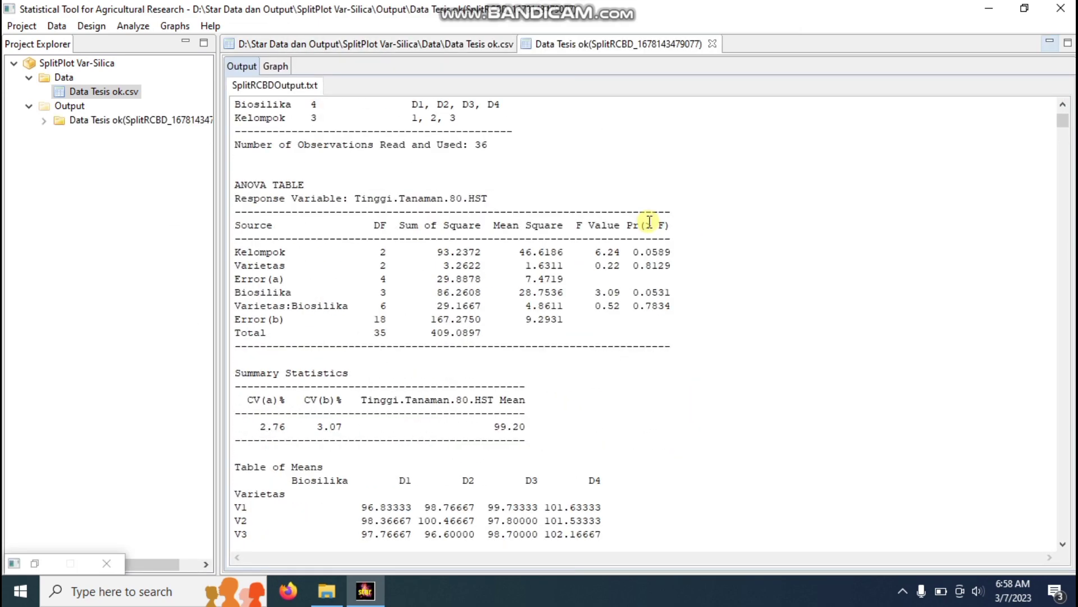
scroll(648, 222, up, 5)
scroll(649, 222, down, 4)
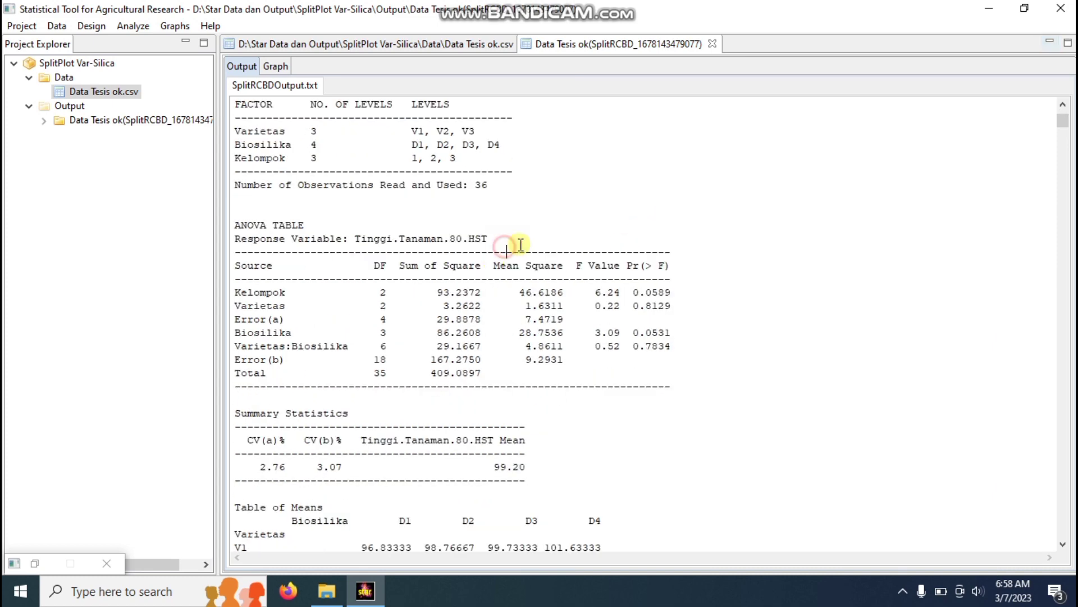
- Bring the complete Tinggi.Tanaman.80.HST ANOVA table into view and capture the screen
scroll(548, 232, down, 1)
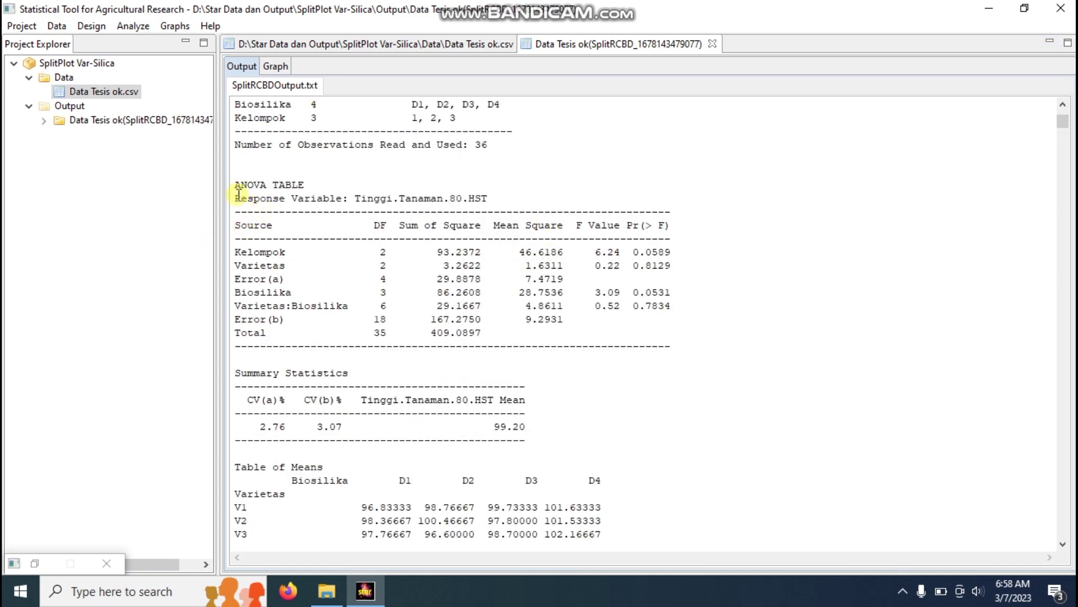
drag(234, 186, 685, 332)
click(784, 302)
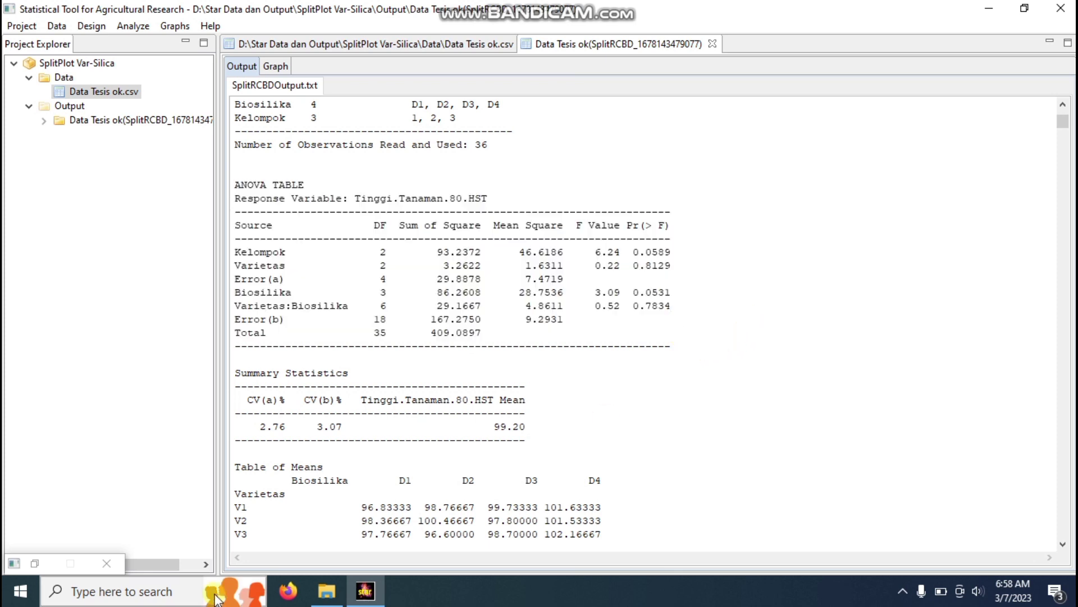
- Switch to Word and create a new blank document
click(165, 585)
text(word)
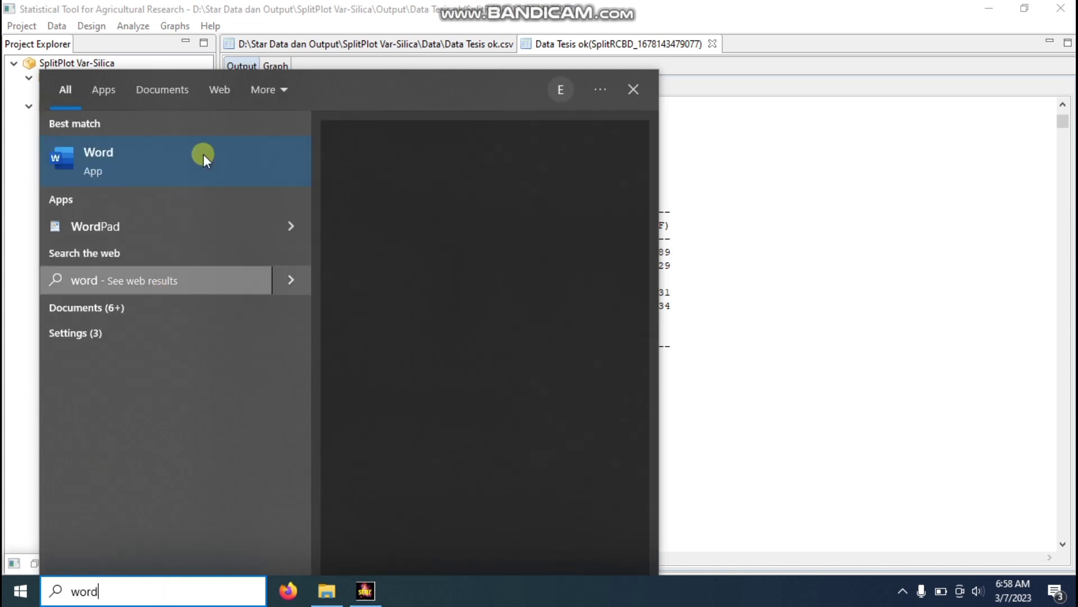
click(140, 155)
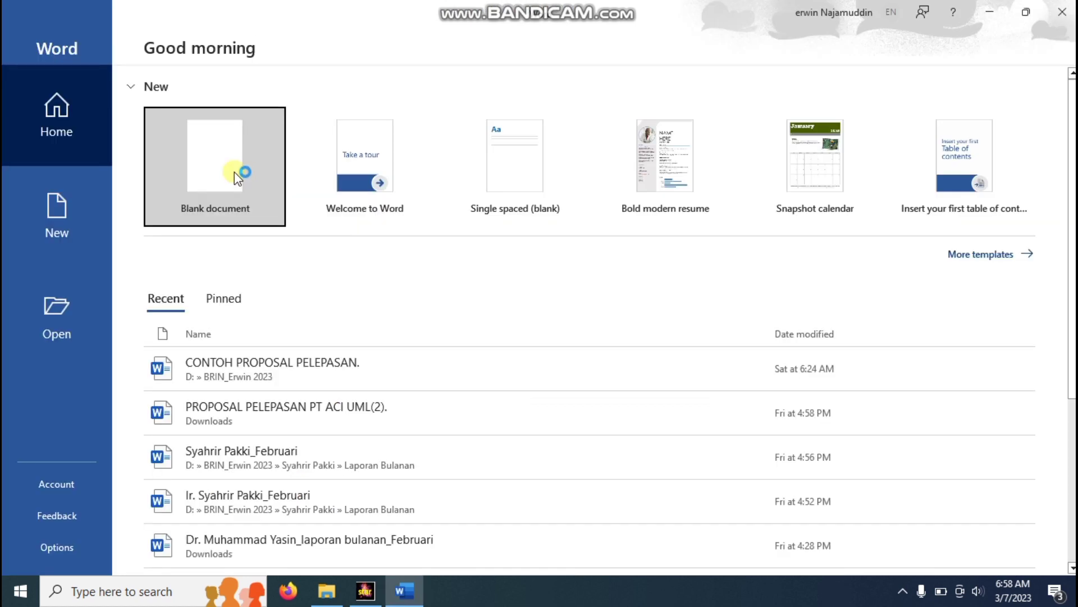
click(234, 171)
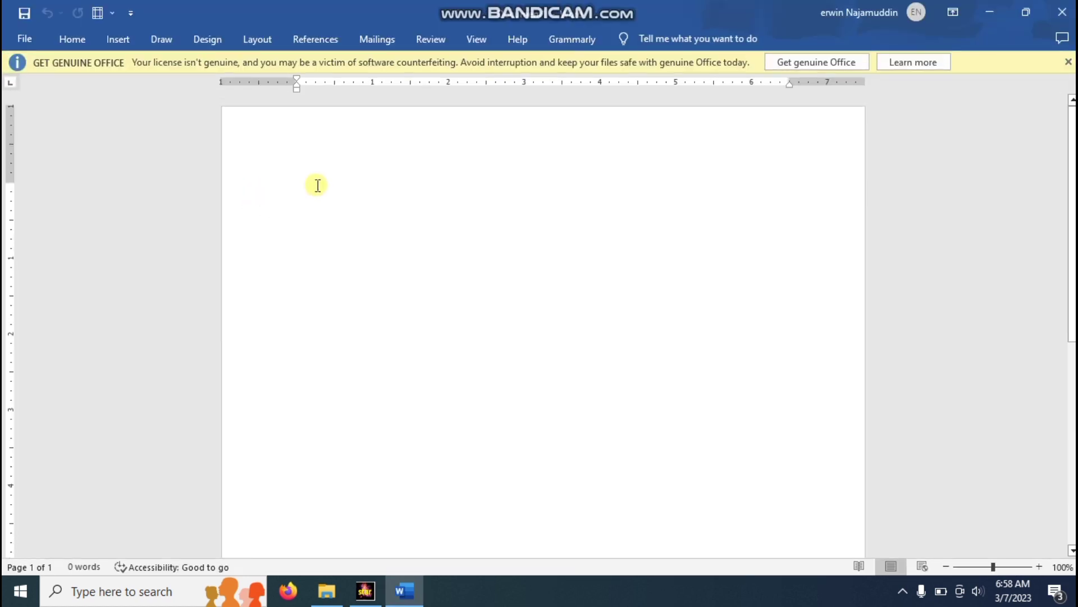
- Write the heading "LAMPIRAN I. ANALISI DATA" on the first line of the document
text(LAMPIRAN )
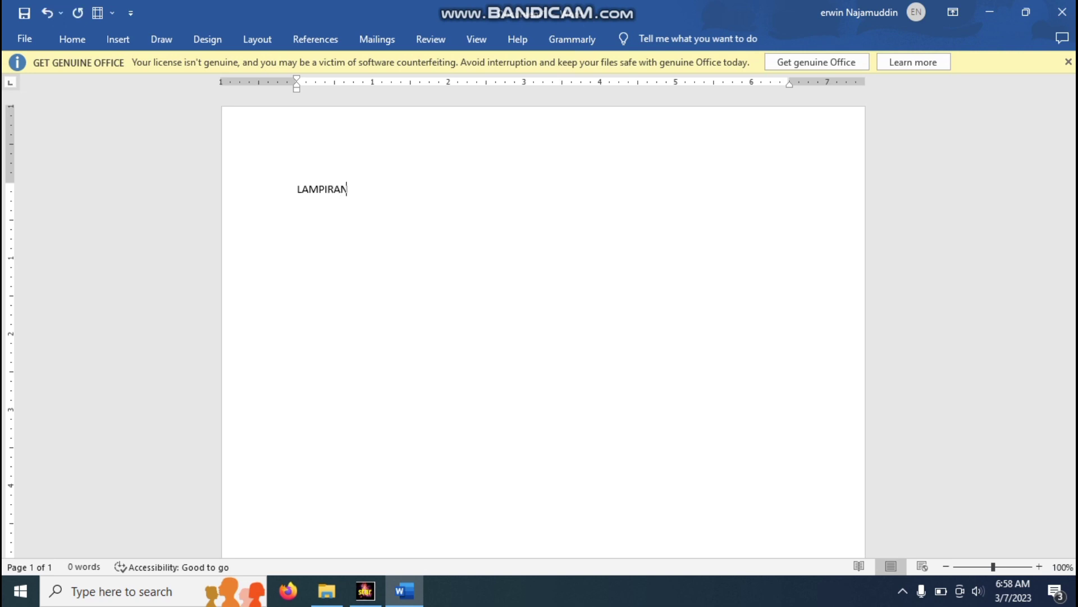
text(I. ANAL)
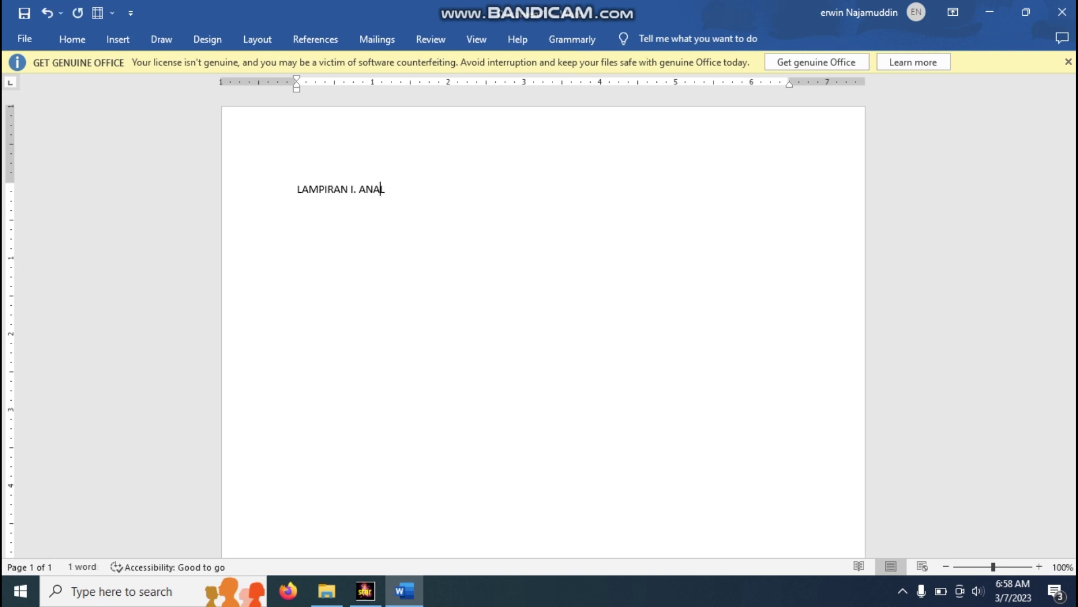
text(ISI DAT)
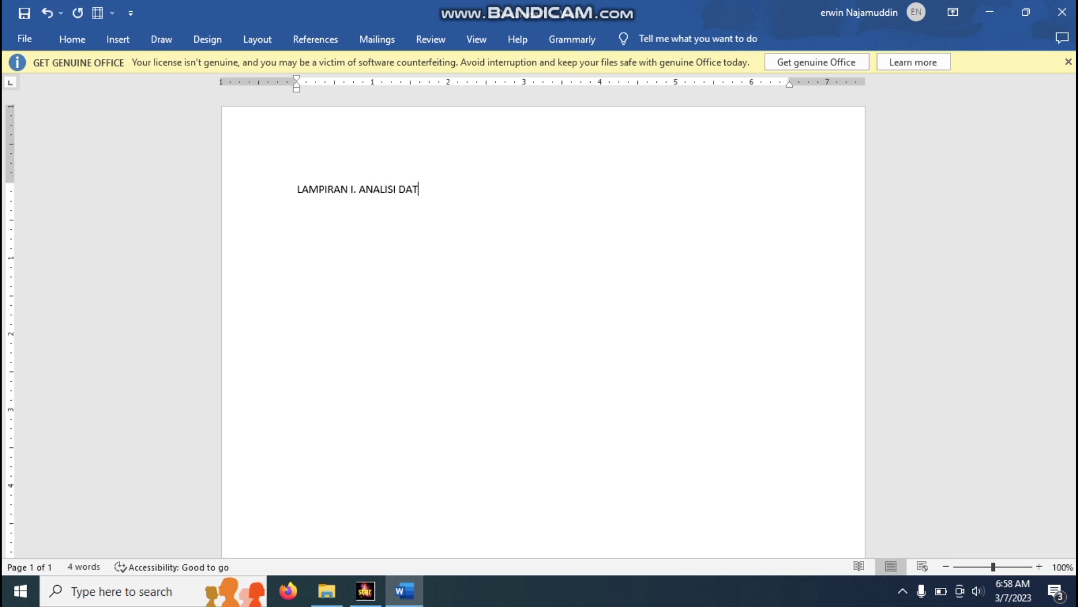
text(A)
- Paste the captured screenshot on a new line below the heading and dismiss the licence notice
key(Return)
key(ctrl+v)
click(517, 300)
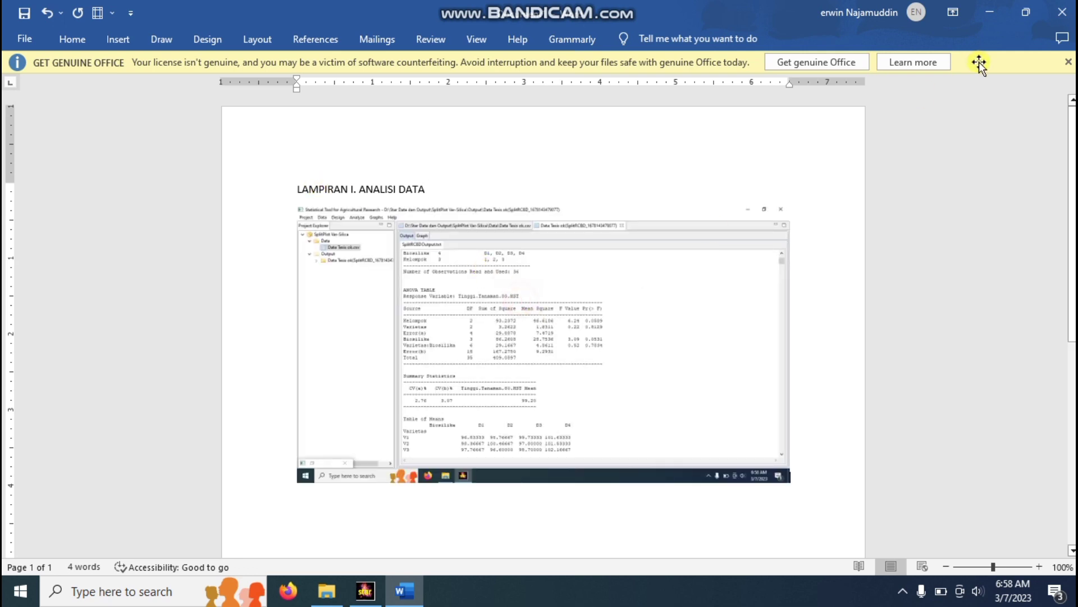
click(1068, 62)
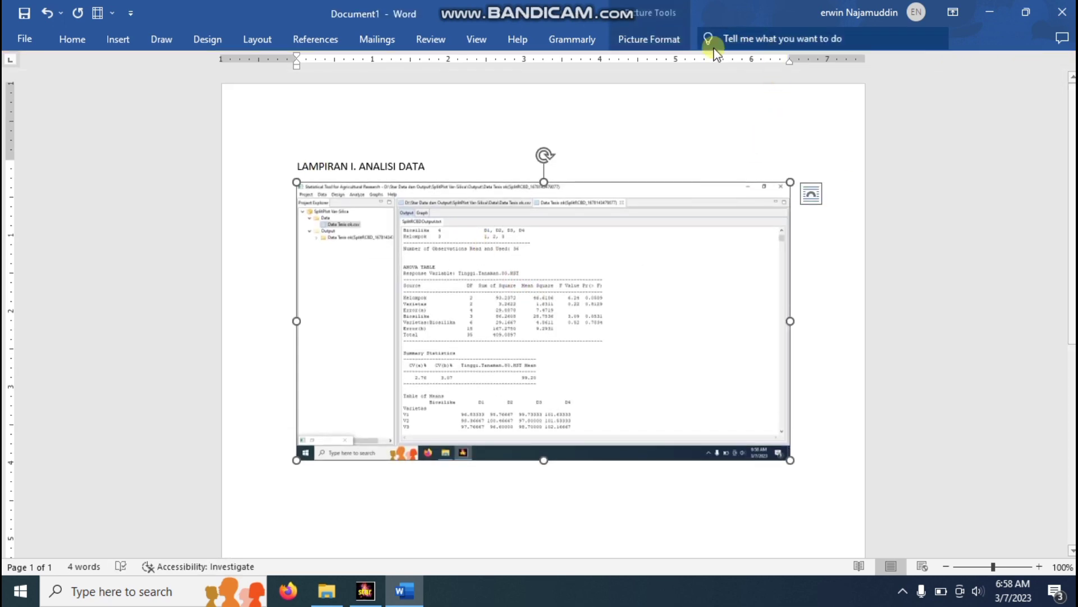
- Crop the pasted screenshot to only the ANOVA table and enlarge it to about the full text width
click(672, 40)
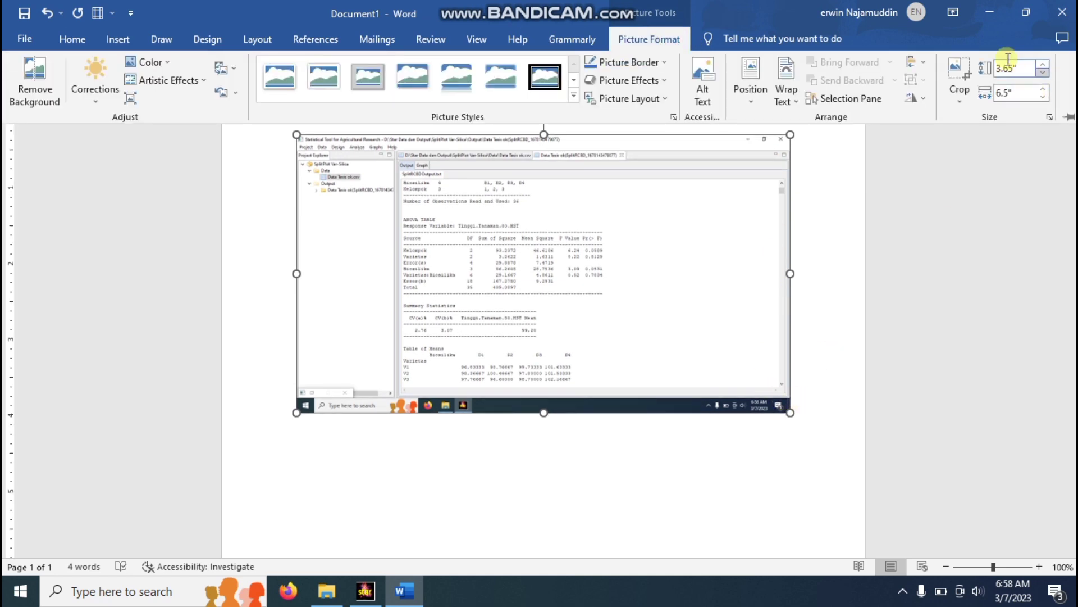
click(962, 70)
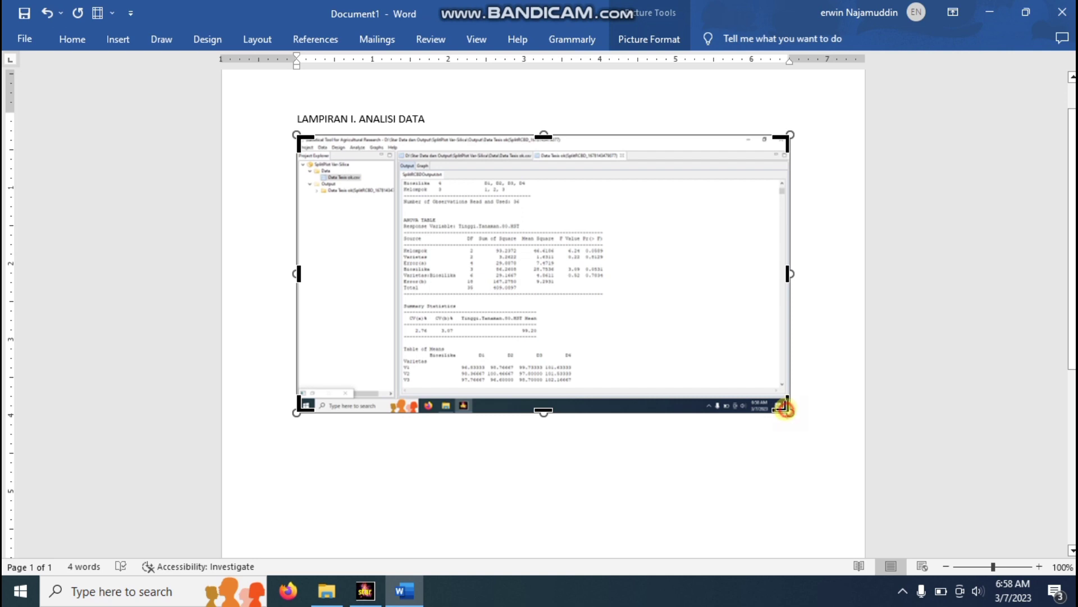
drag(787, 409, 610, 296)
drag(296, 135, 399, 214)
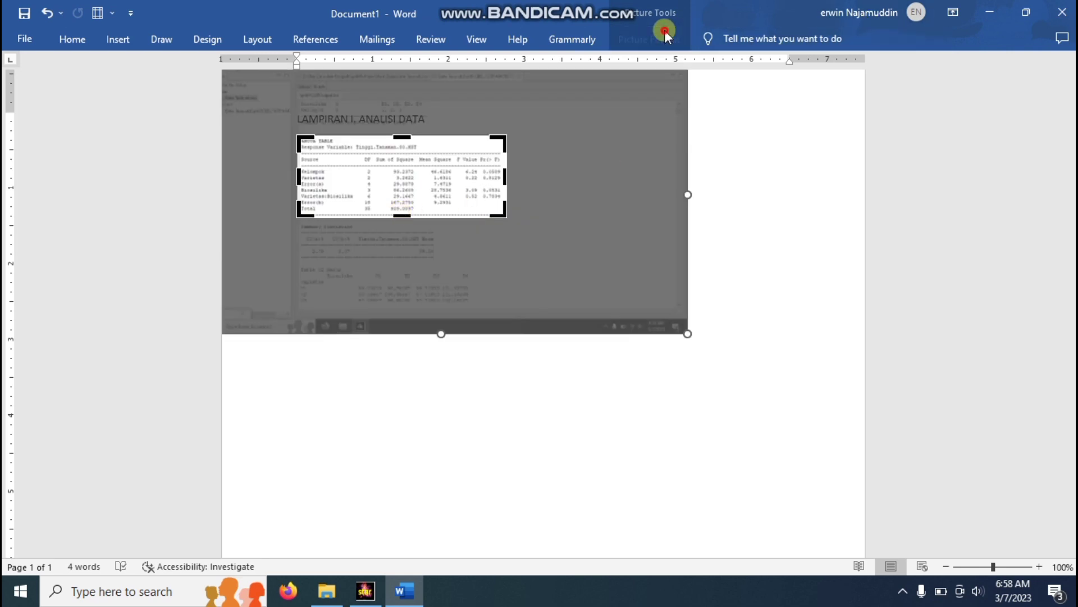
click(650, 39)
click(955, 76)
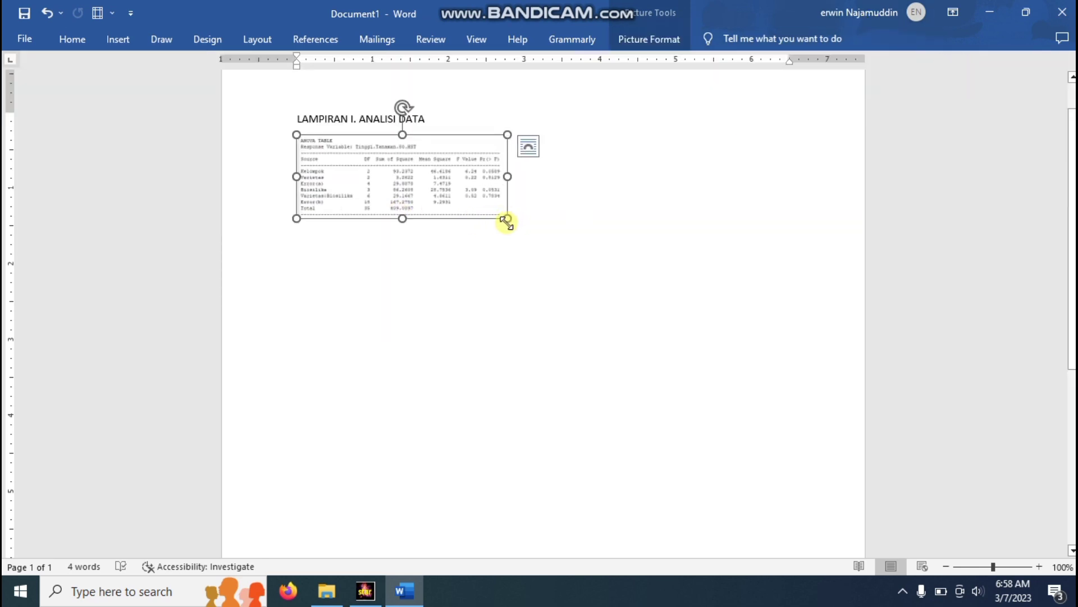
drag(505, 220, 697, 335)
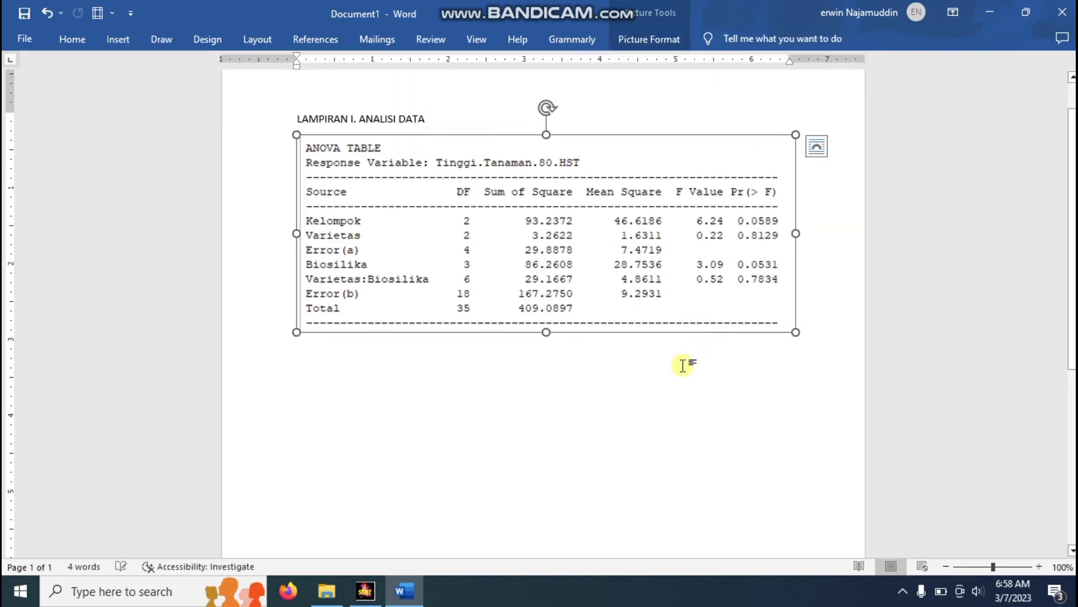
- Correct the word ANALISI in the heading to ANALISIS
click(397, 119)
text(s)
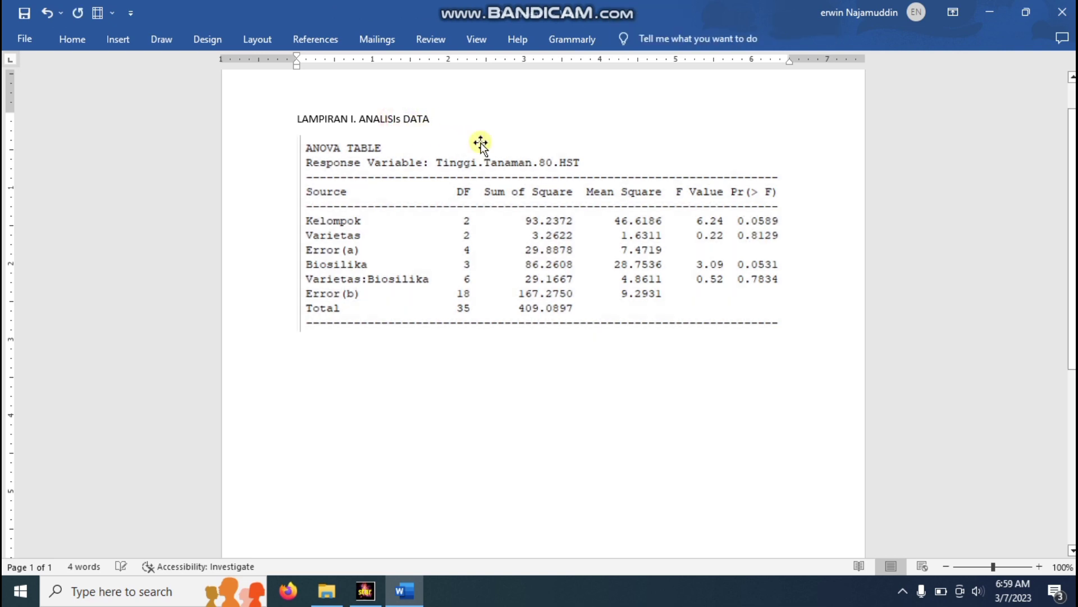
key(BackSpace)
text(S)
- Add the line "A. TABEL ANOVA TINGGI TANAMAN 80 HST" between the heading and the table picture
click(479, 120)
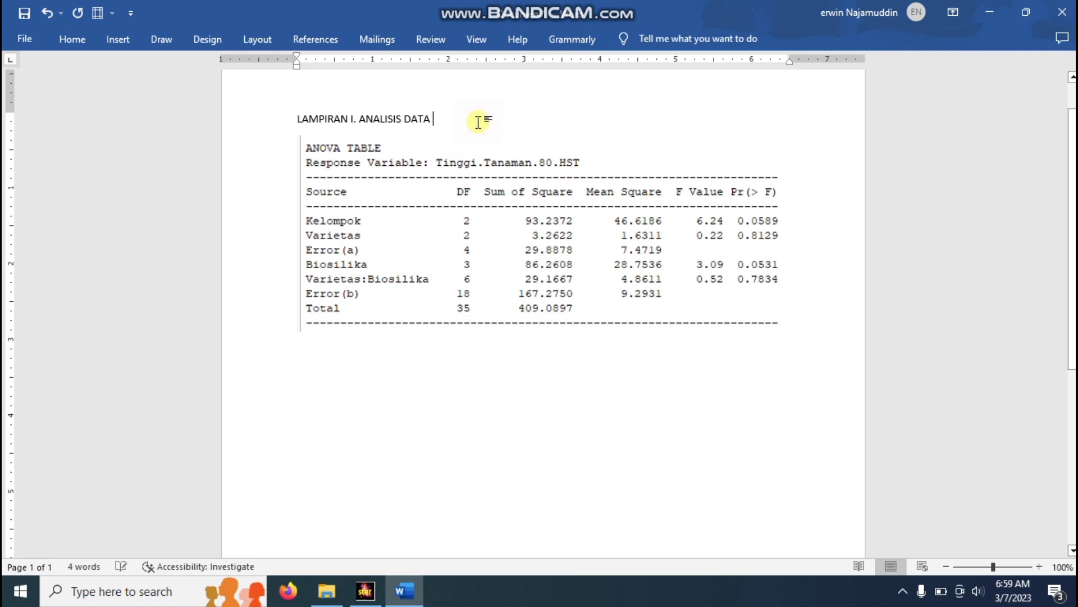
key(Return)
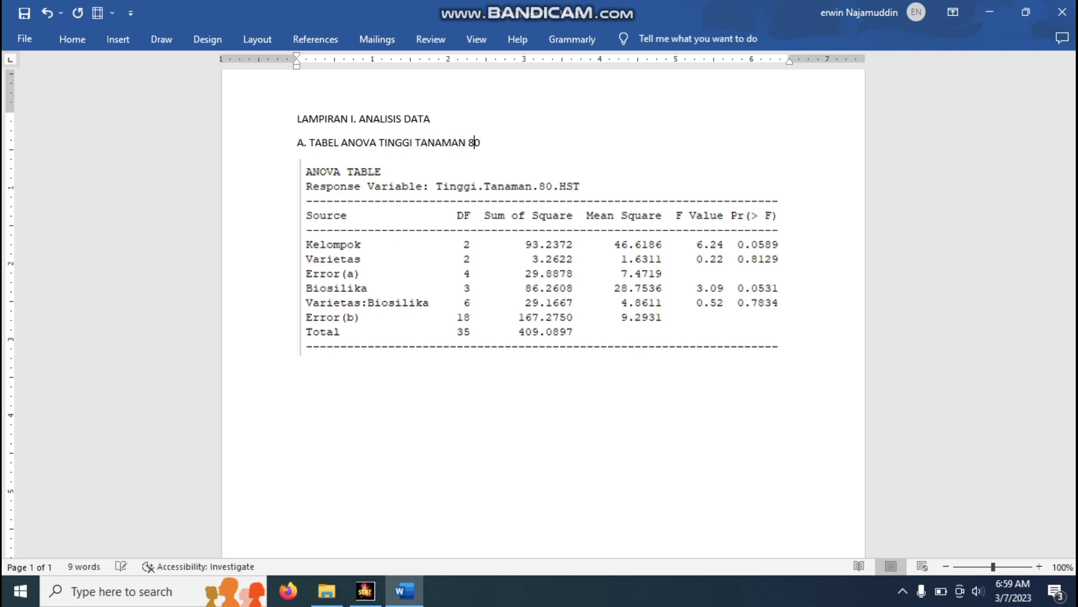
text(N)
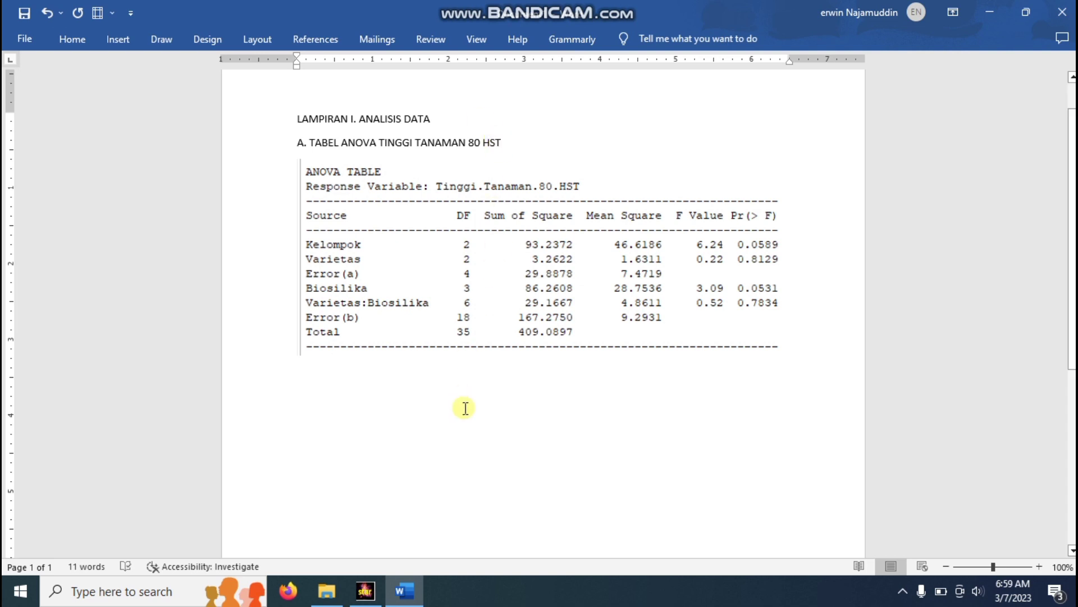
click(466, 343)
- Switch back to STAR and examine the F values and probabilities of each source in the Tinggi.Tanaman.80.HST ANOVA table
click(365, 590)
scroll(547, 366, down, 3)
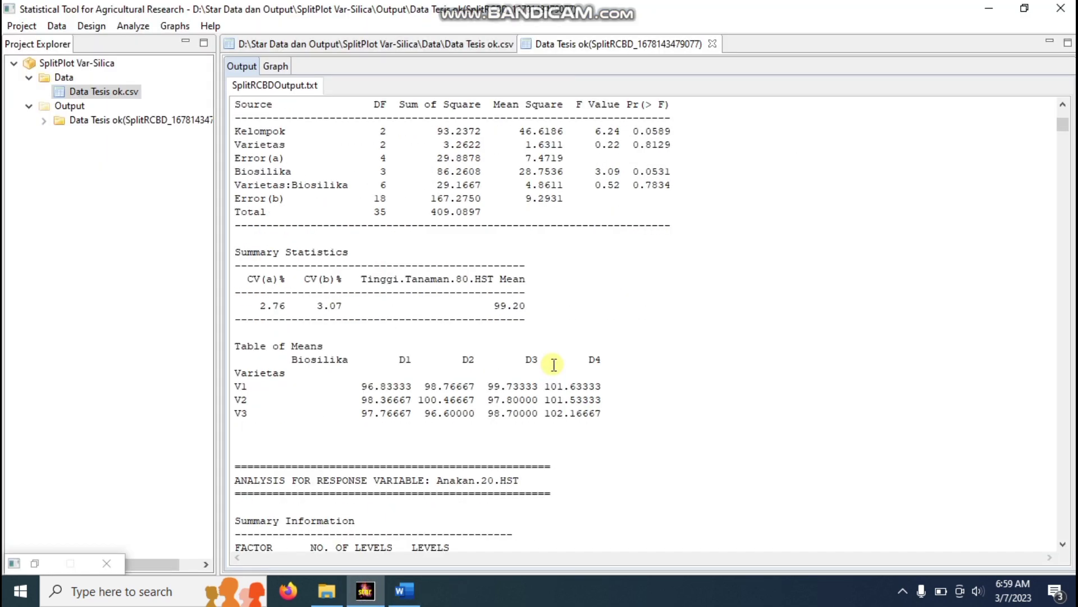
scroll(555, 362, down, 3)
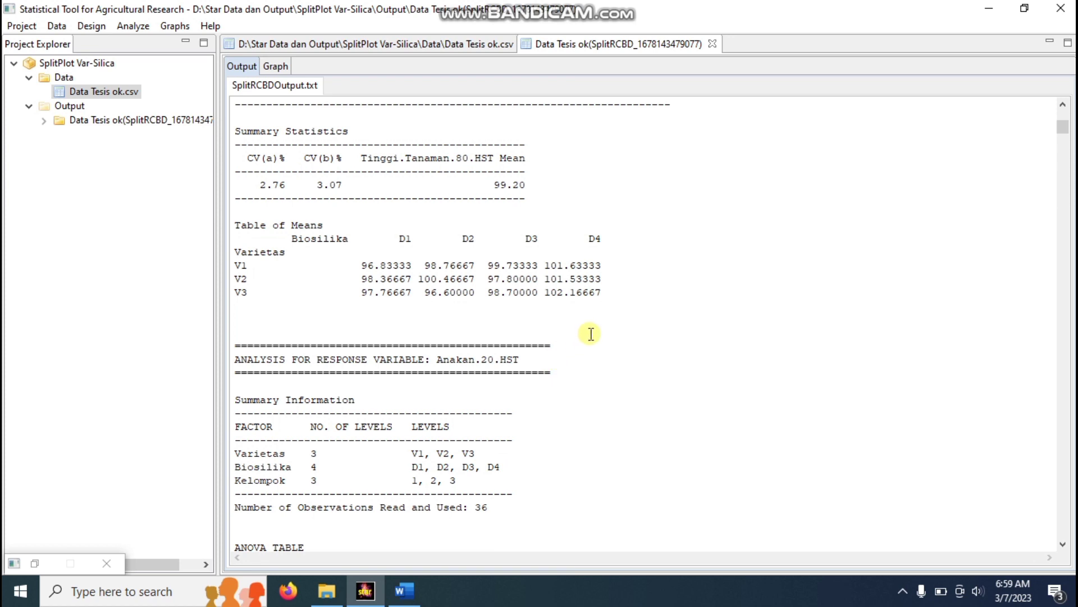
scroll(591, 334, up, 4)
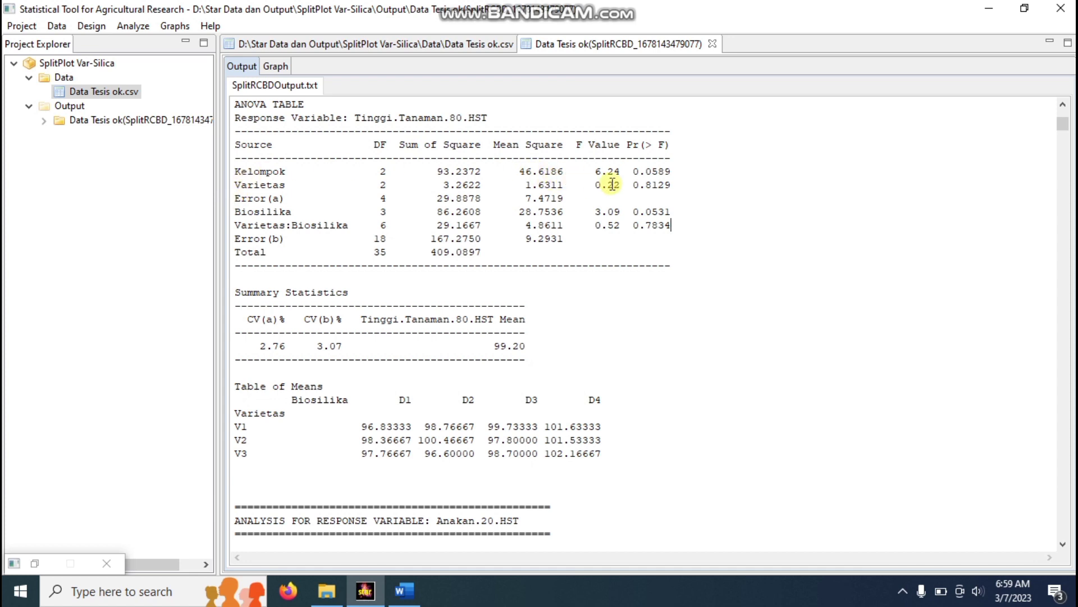
drag(596, 185, 627, 185)
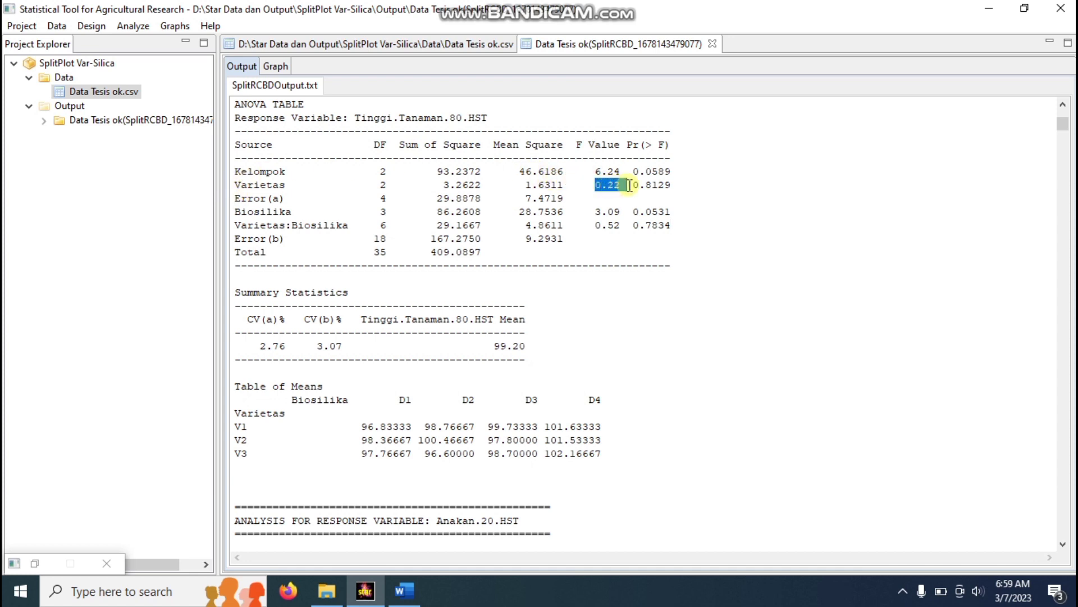
drag(235, 170, 366, 174)
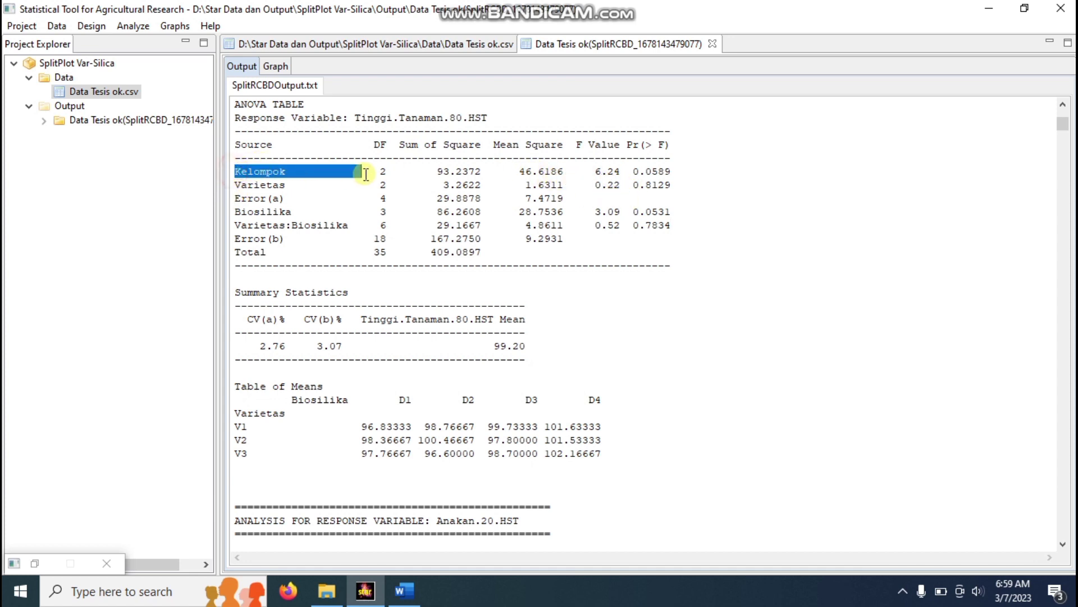
click(281, 186)
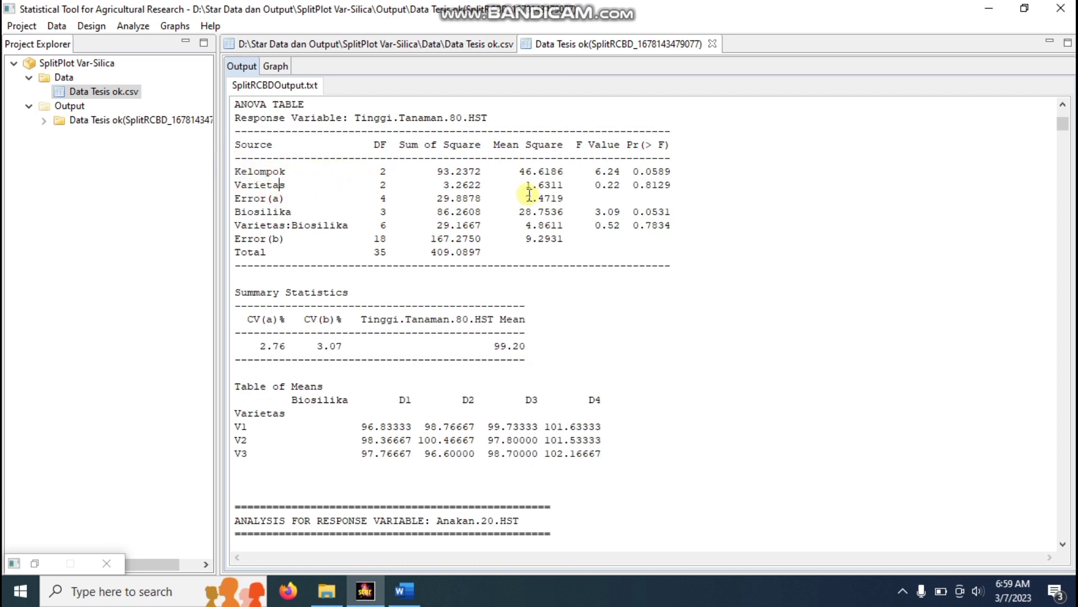
drag(634, 171, 674, 172)
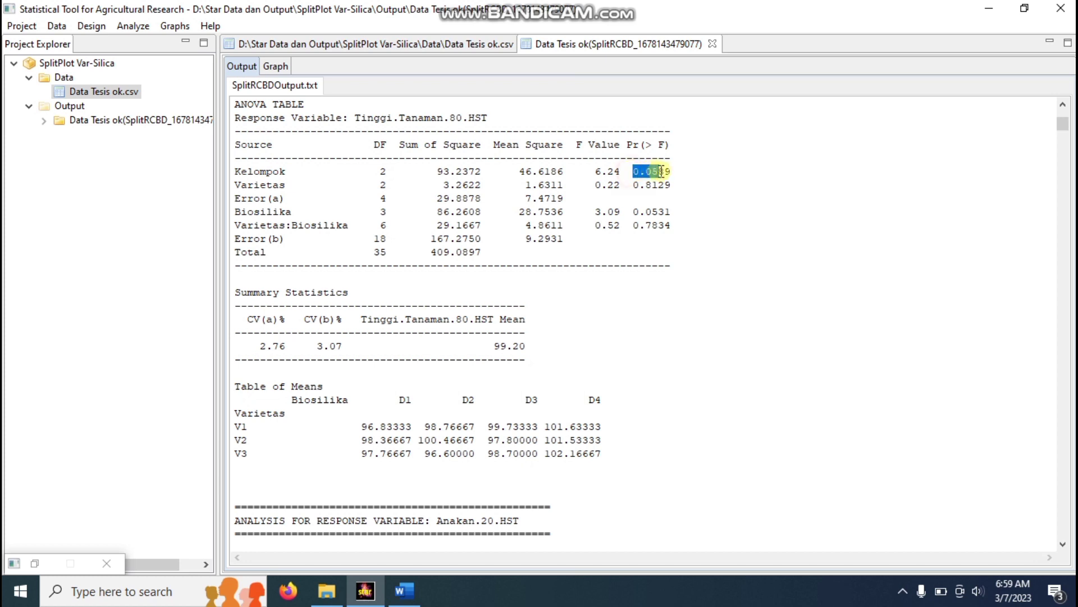
click(679, 212)
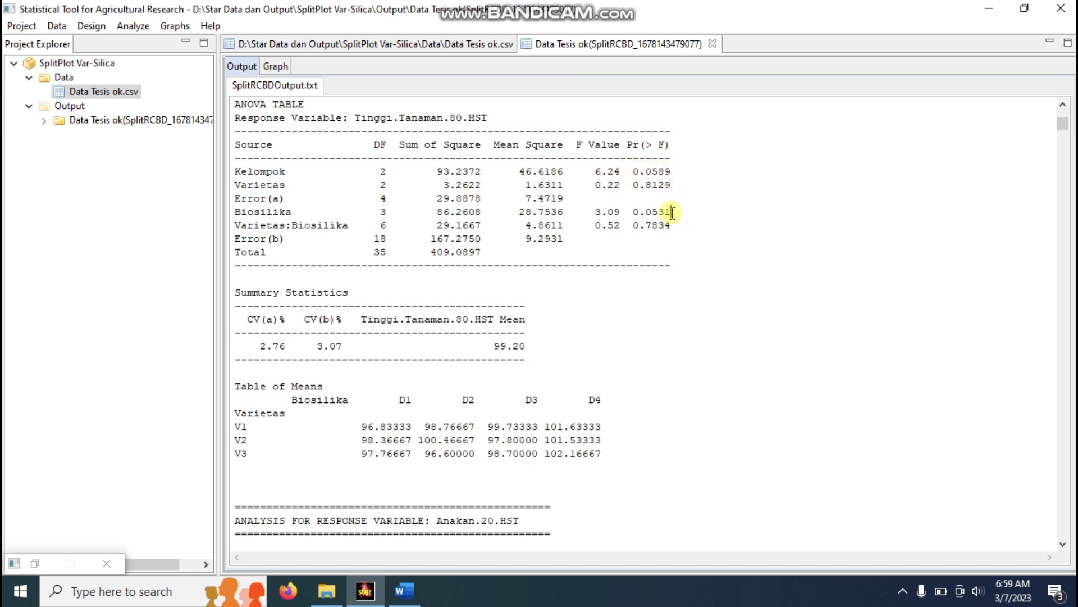
scroll(497, 178, up, 3)
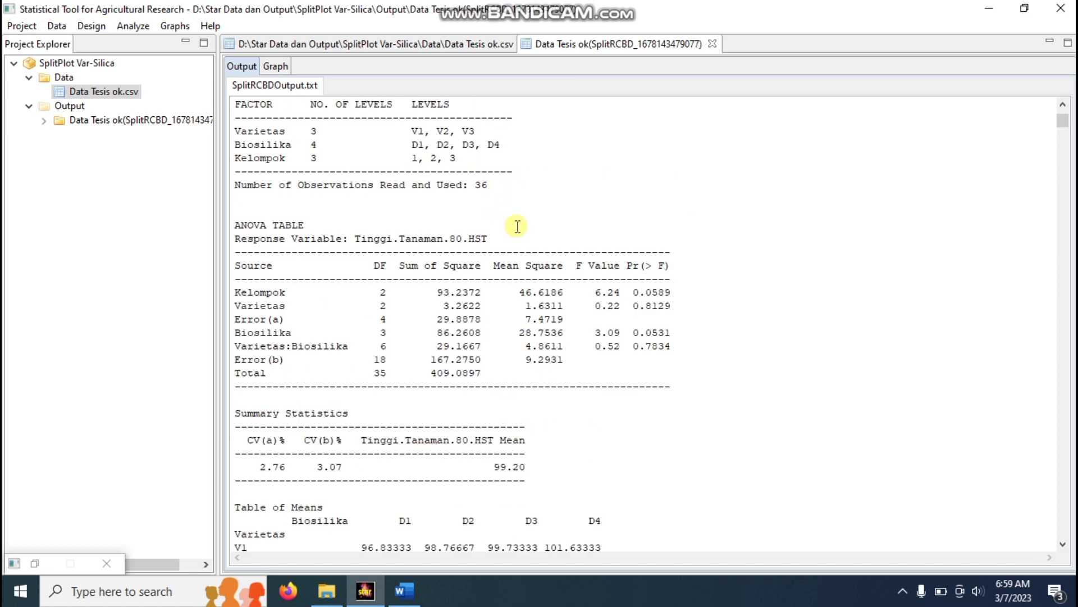
drag(487, 238, 241, 239)
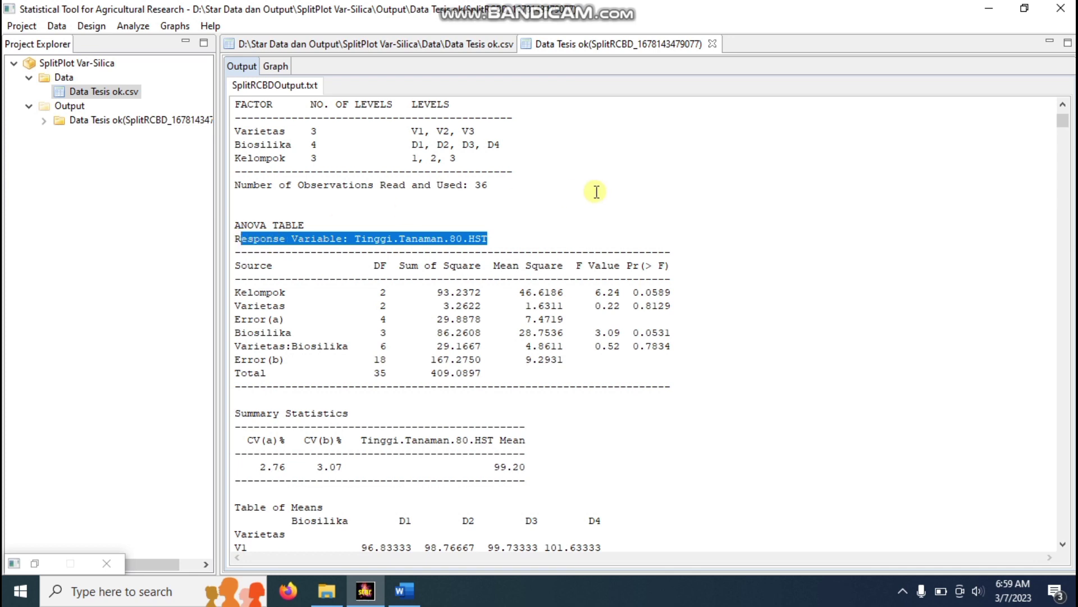
click(628, 188)
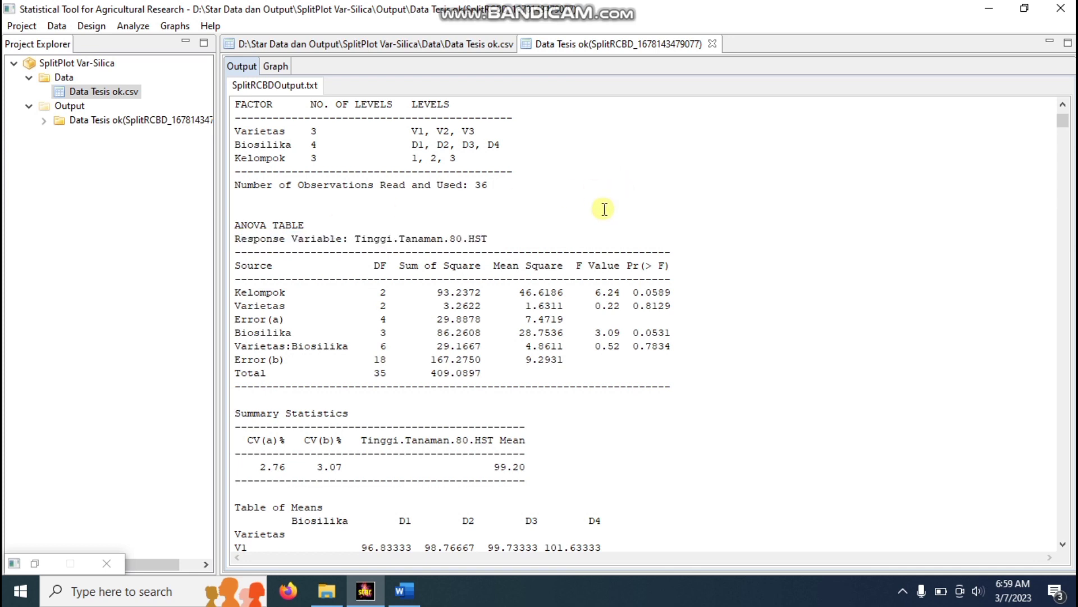
- Find the Anakan.40.HST ANOVA table in the output and examine its Varietas row
scroll(586, 281, down, 6)
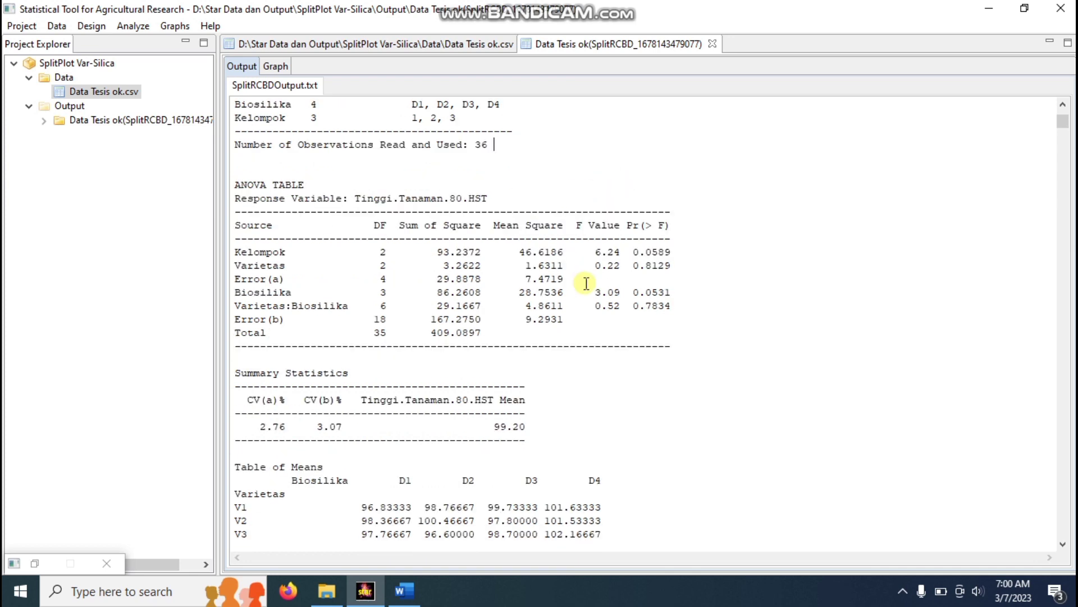
scroll(586, 281, down, 9)
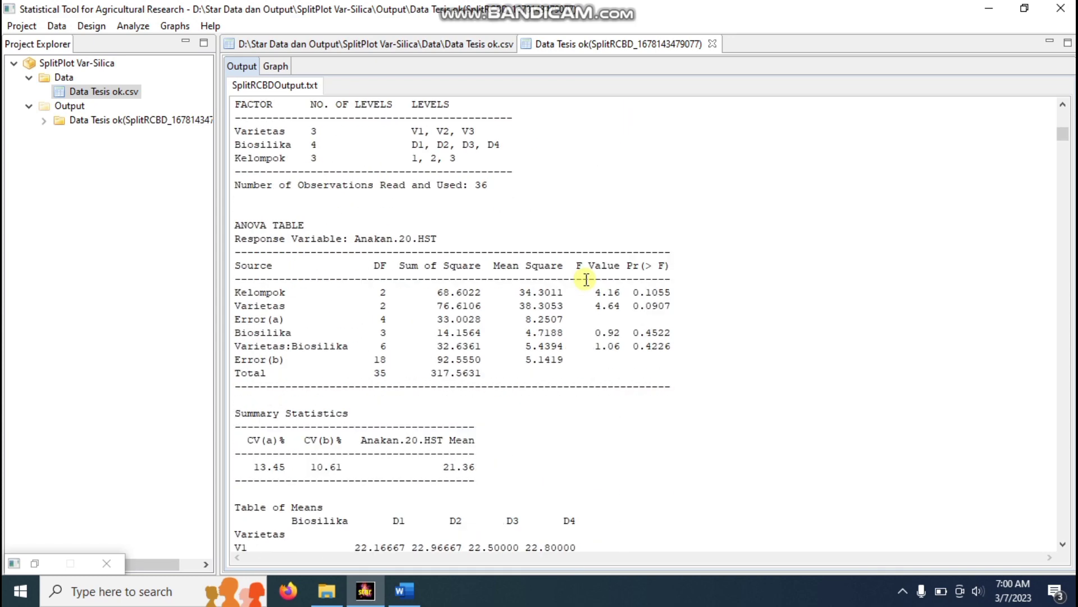
scroll(586, 279, down, 20)
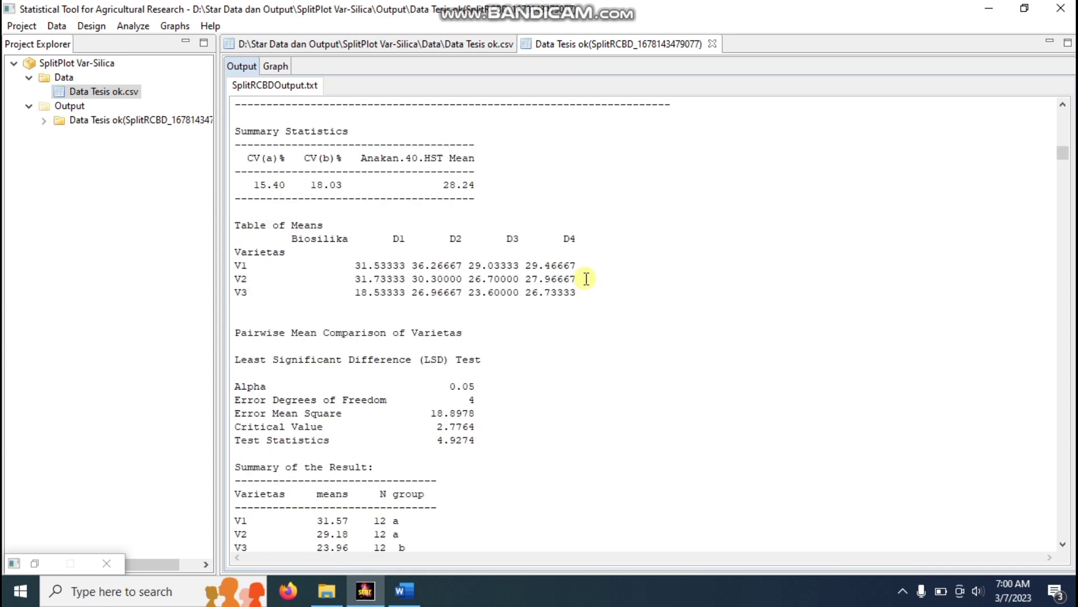
scroll(586, 279, up, 7)
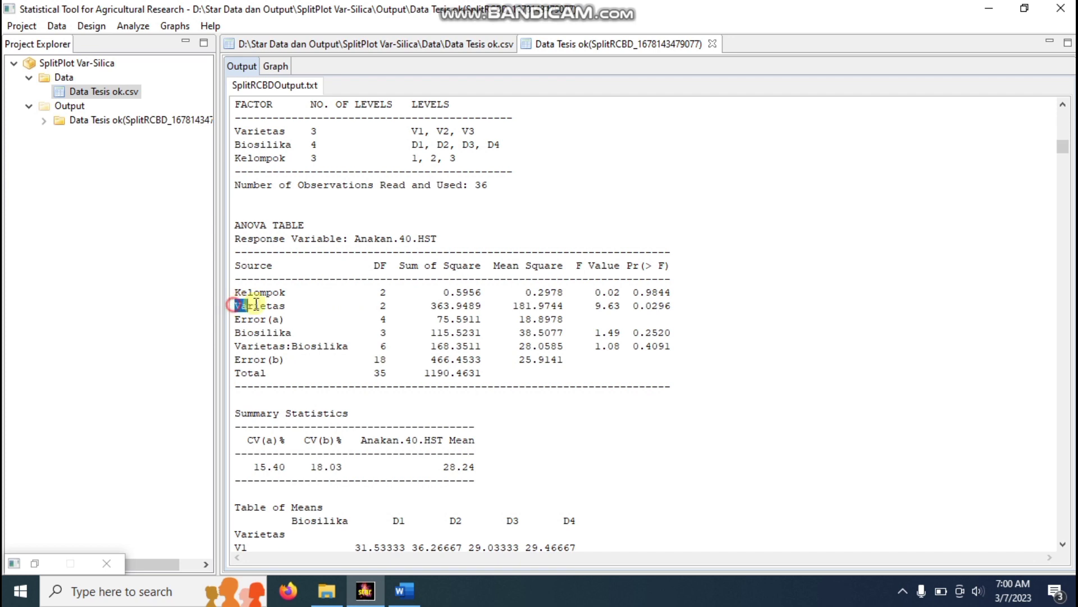
drag(256, 303, 677, 306)
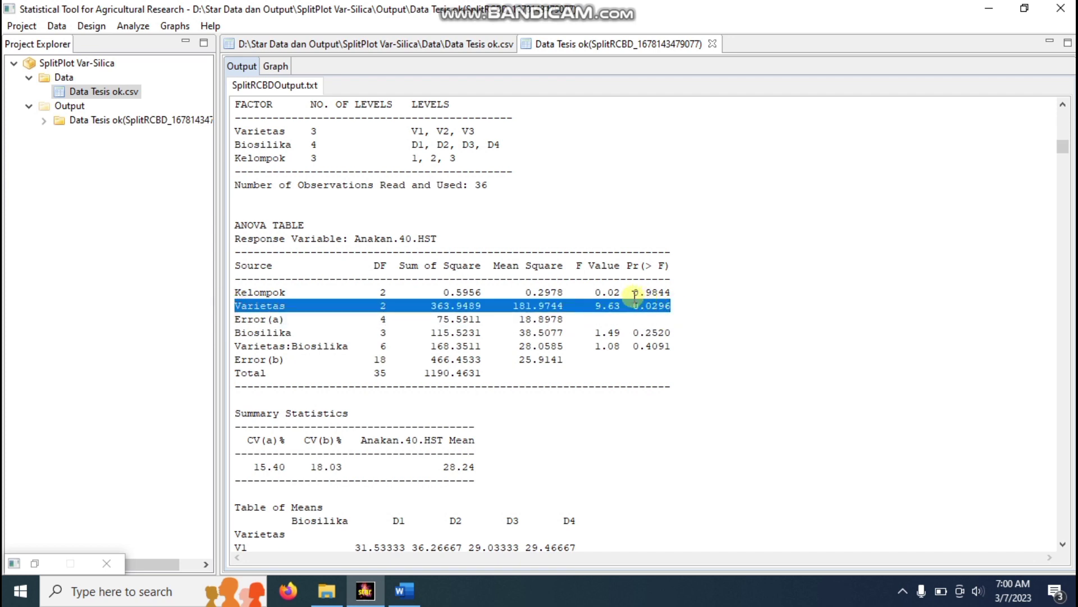
- Examine the response variable name and the Varietas row of the Anakan.40.HST ANOVA table
drag(355, 239, 438, 239)
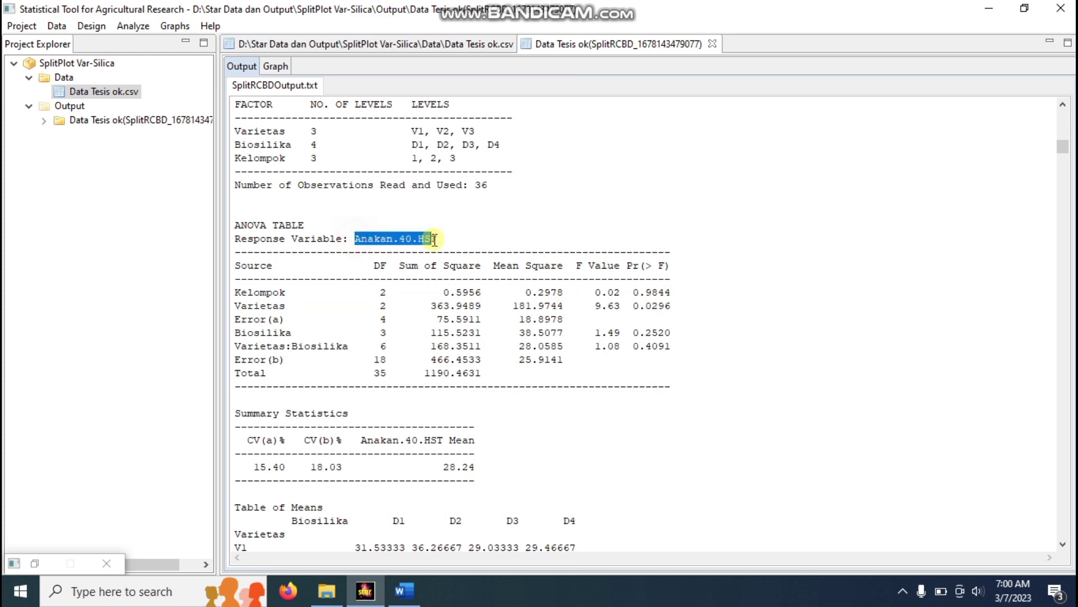
click(842, 241)
scroll(847, 240, down, 2)
scroll(846, 239, down, 4)
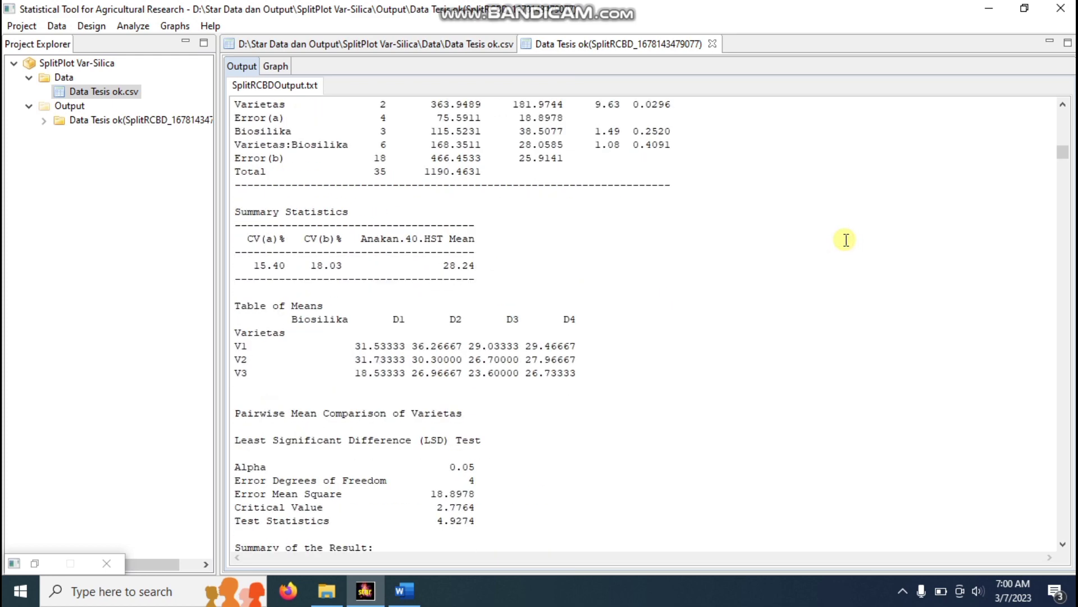
scroll(844, 239, up, 3)
drag(671, 191, 241, 190)
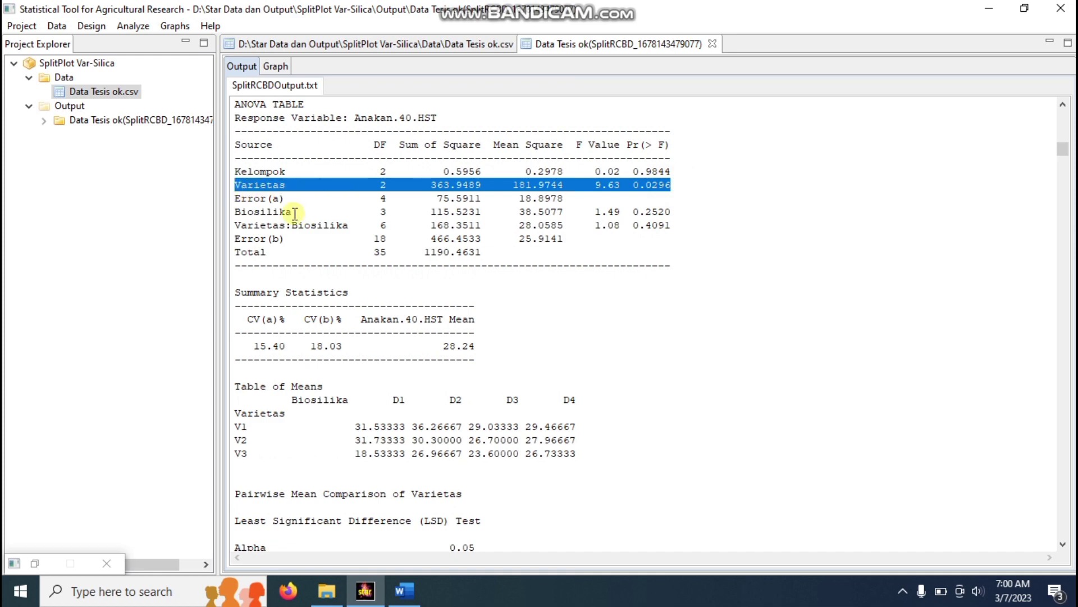
- Examine the LSD mean comparison of Varietas for Anakan.40.HST, including its result summary, and return to the ANOVA table
scroll(714, 297, down, 1)
scroll(715, 297, down, 2)
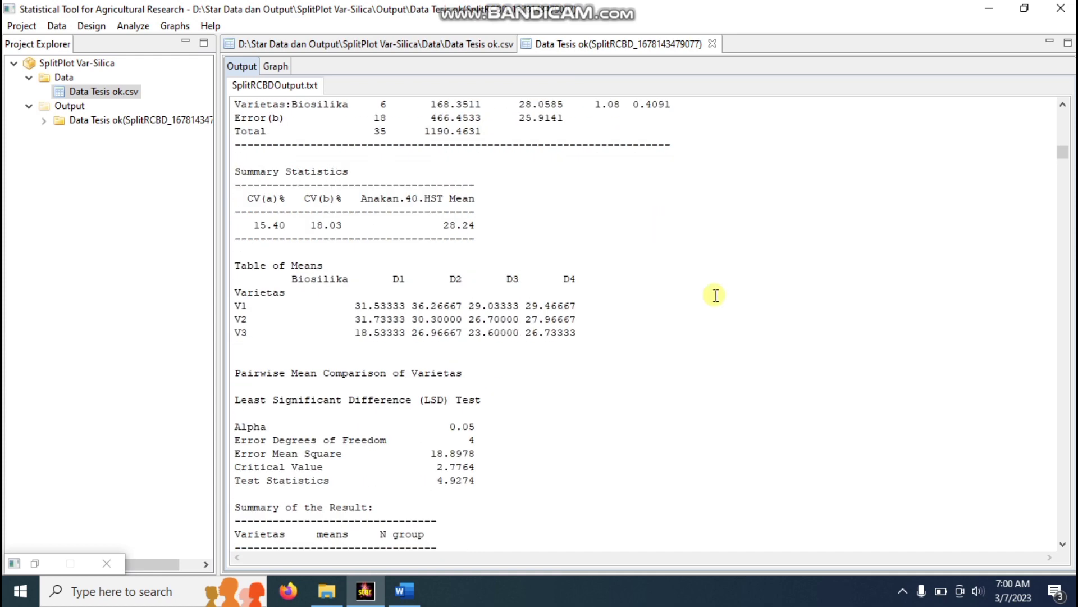
scroll(711, 281, down, 6)
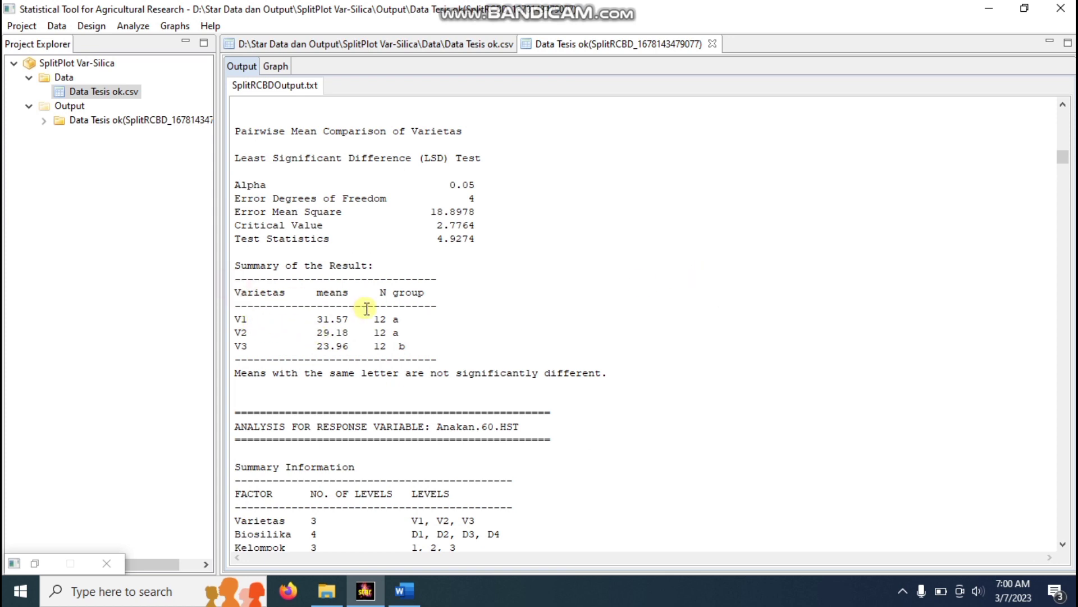
drag(234, 264, 440, 361)
click(645, 273)
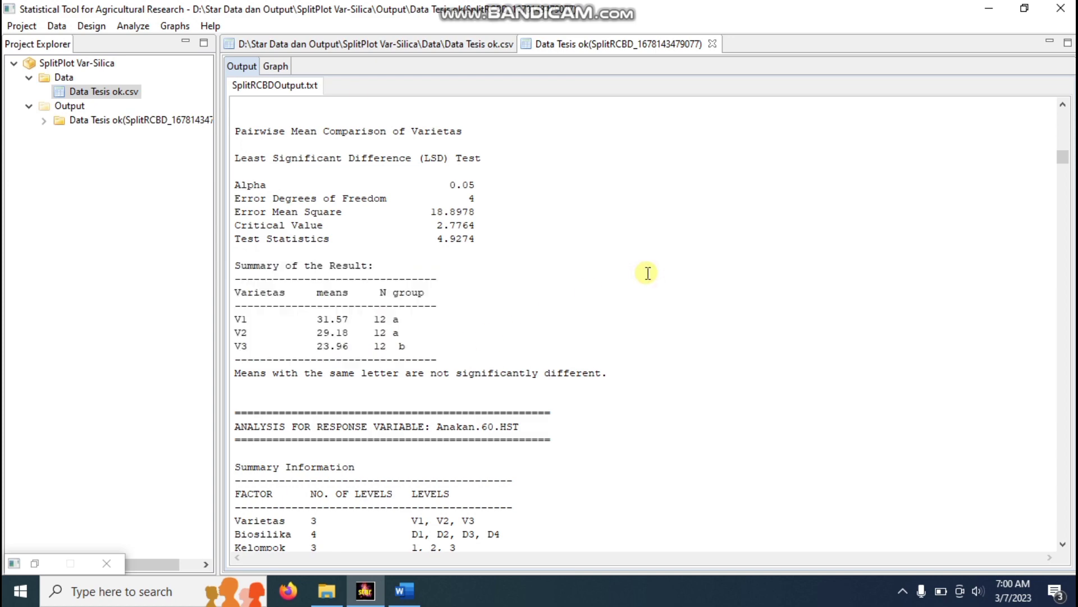
scroll(647, 273, up, 10)
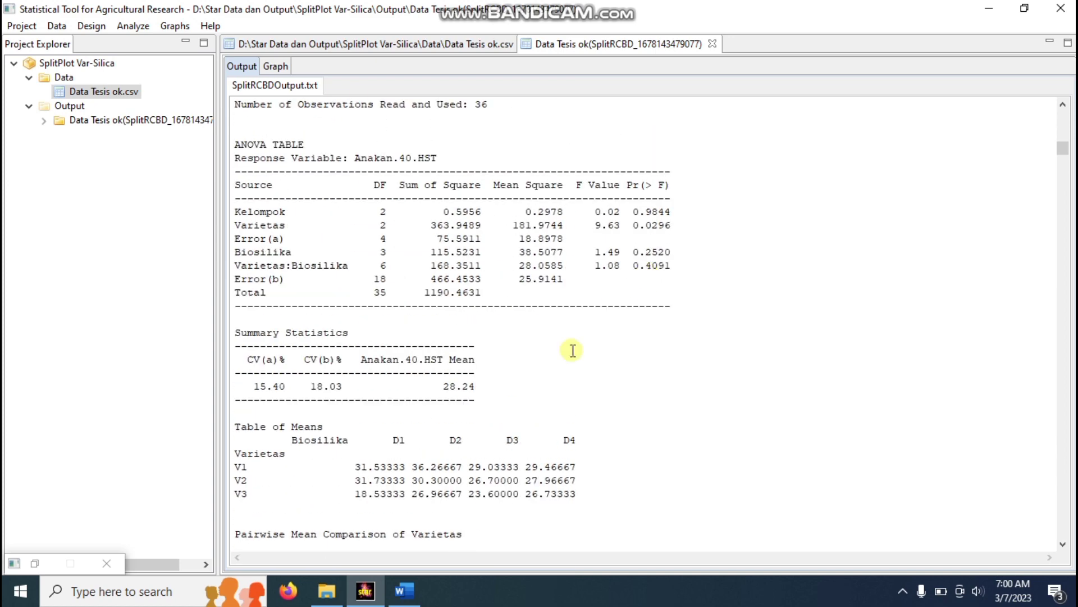
- Switch to Word and start a "D." line below the table picture with a copy of the text "TABEL ANOVA TINGGI TANAMAN 80 HST"
click(400, 590)
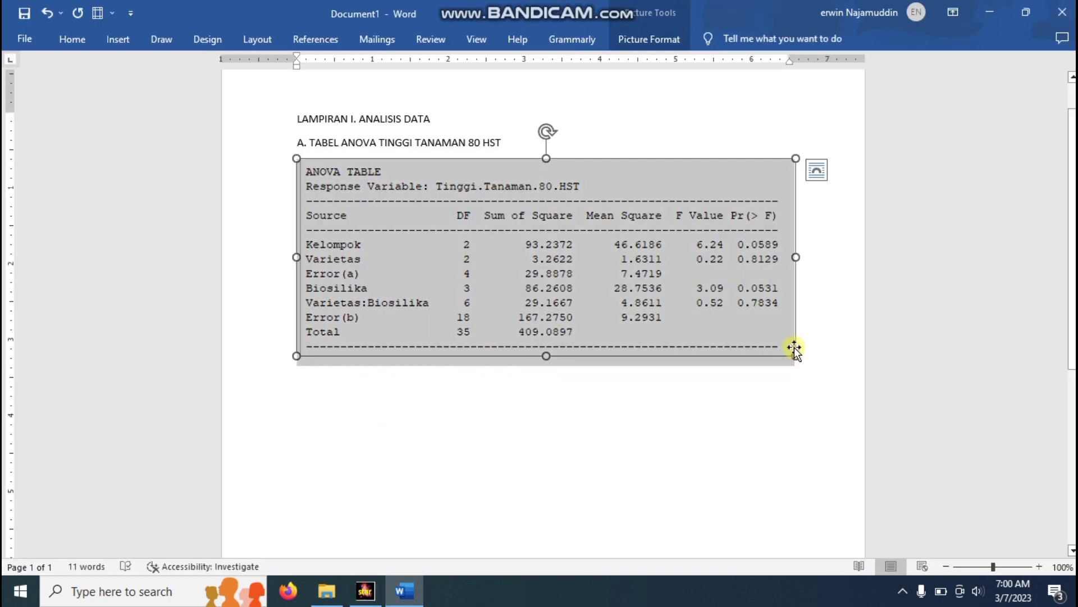
click(838, 352)
key(Return)
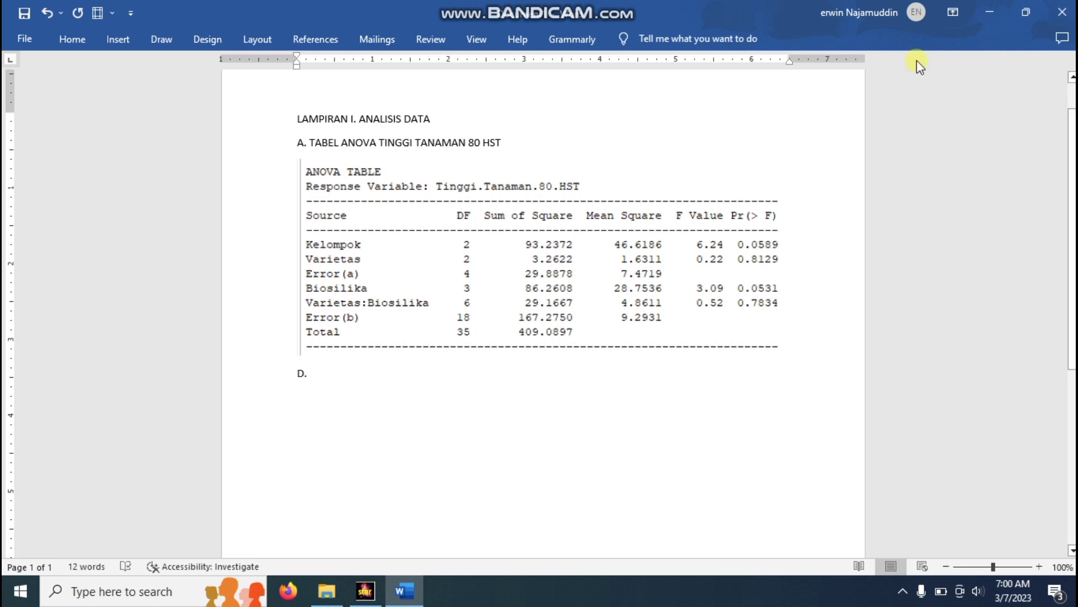
drag(313, 143, 508, 141)
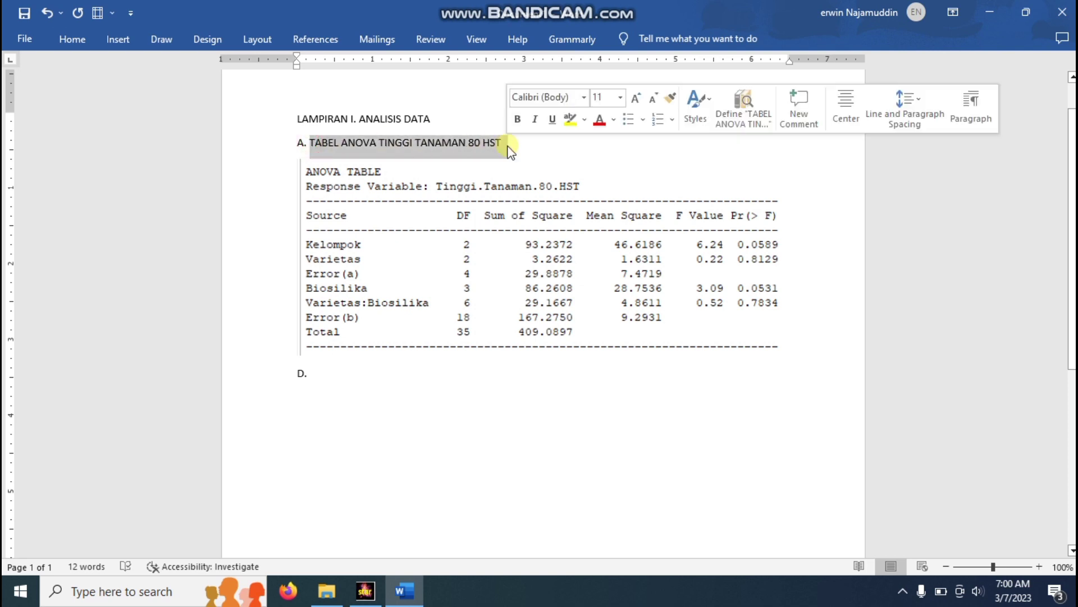
key(ctrl+c)
click(348, 370)
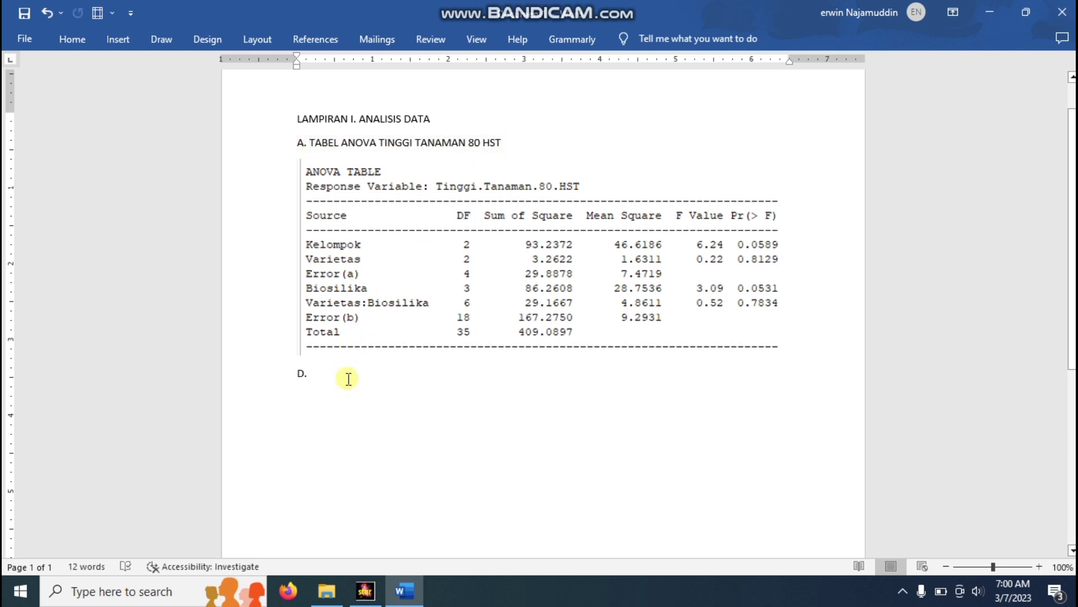
key(ctrl+v)
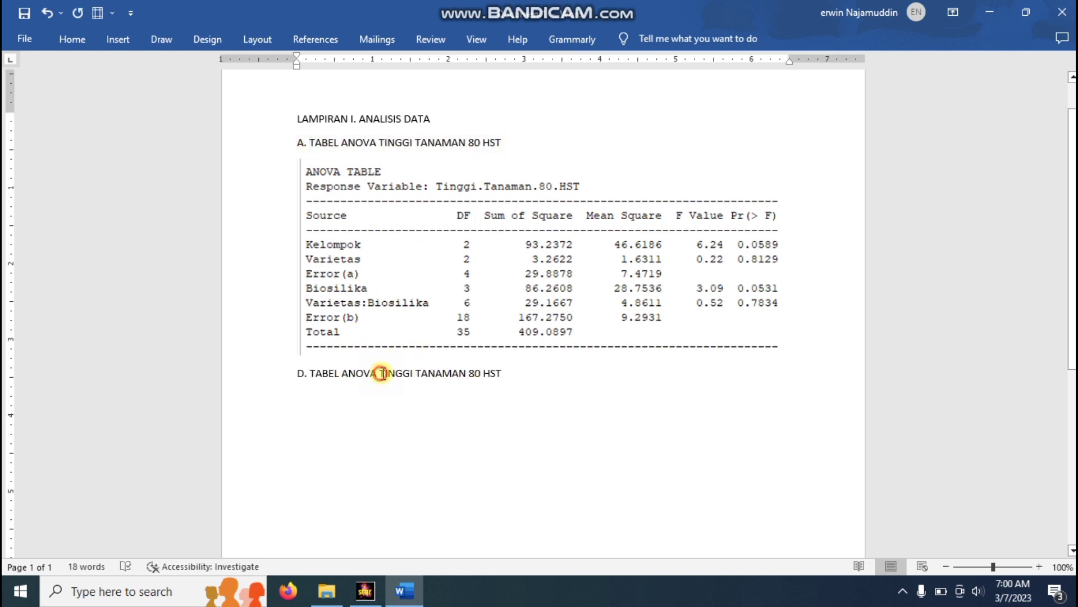
- Change the copied title on line D to "TABEL ANOVA JUMLAH ANAKAN 20 HST"
drag(382, 373, 449, 373)
text(JUMLAH)
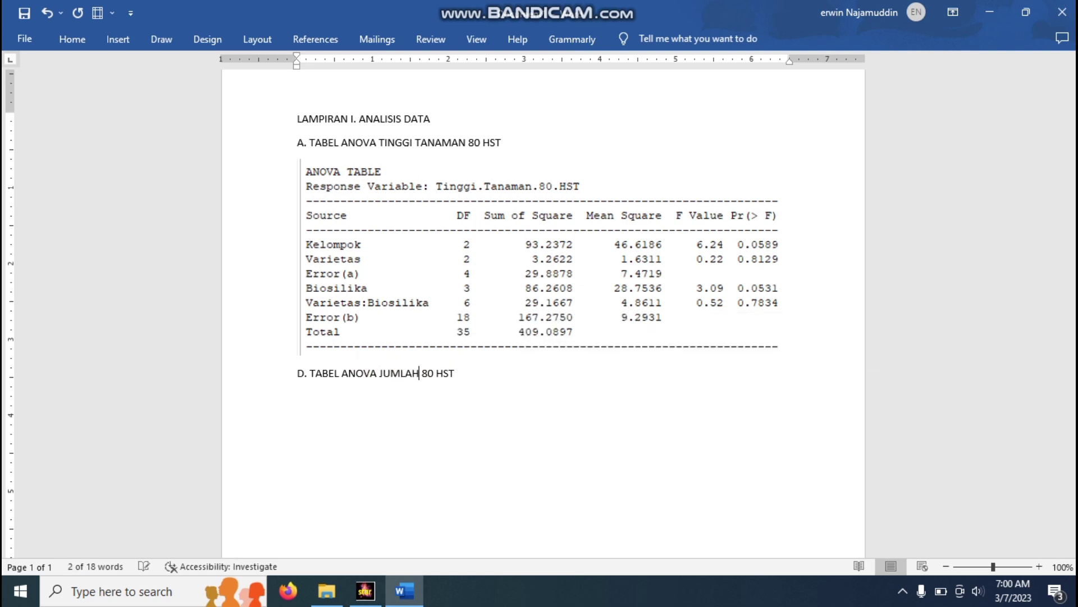
text( ANAK)
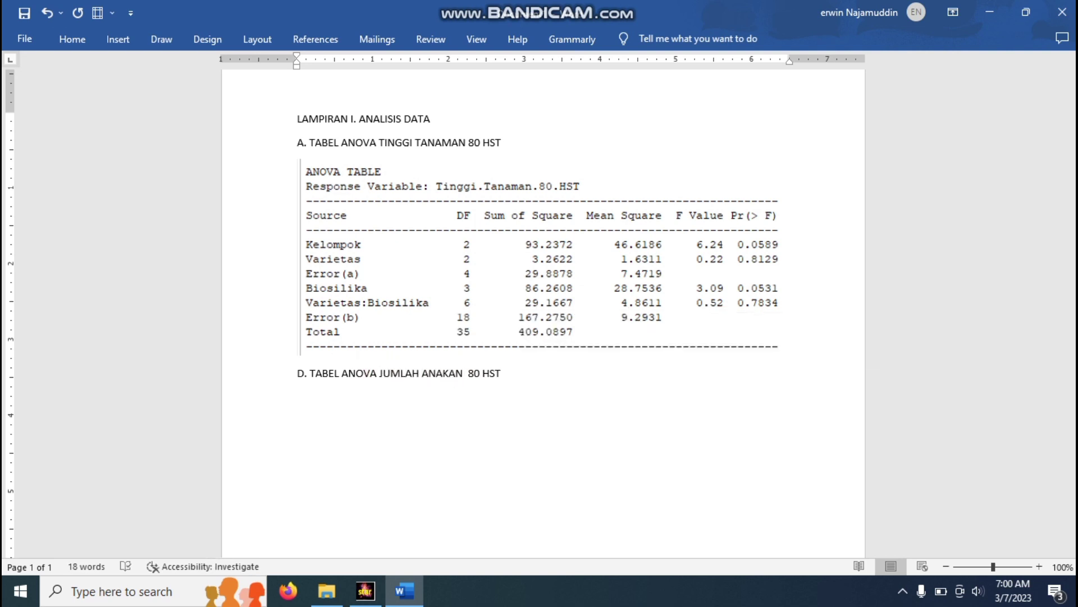
text(AN)
key(Delete)
key(Delete)
text(4)
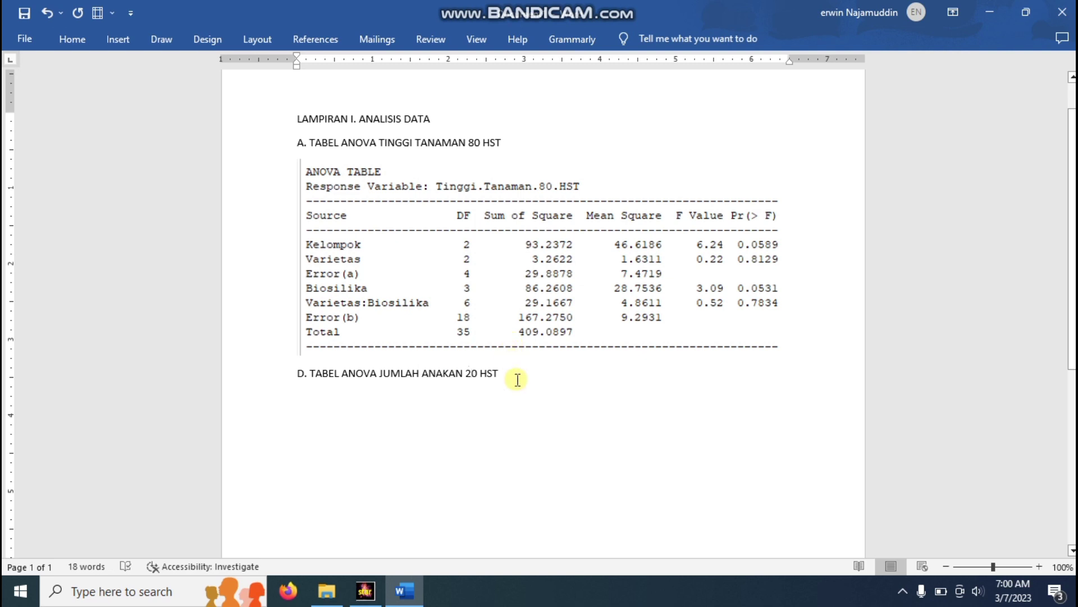
- Switch back to STAR and examine the Anakan.20.HST ANOVA table in the output
click(365, 591)
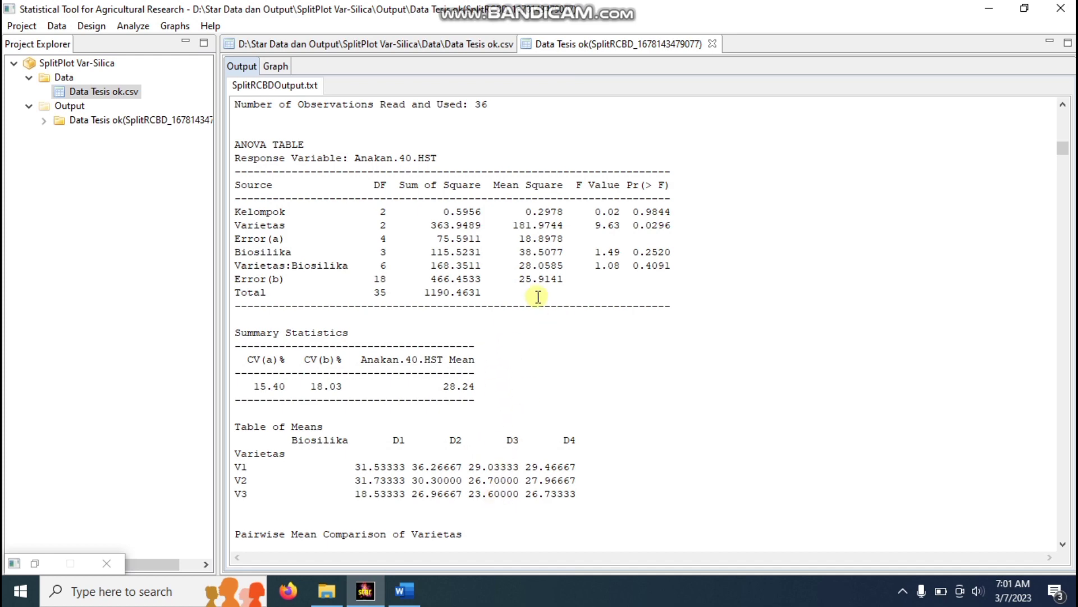
scroll(564, 284, down, 6)
scroll(567, 284, up, 1)
scroll(567, 283, up, 7)
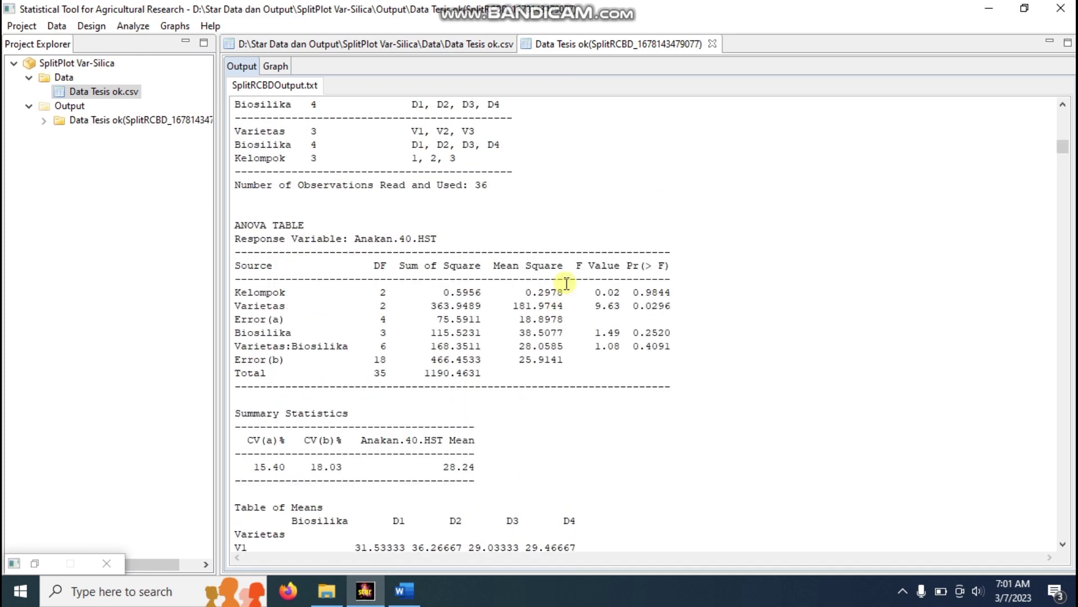
scroll(566, 284, up, 15)
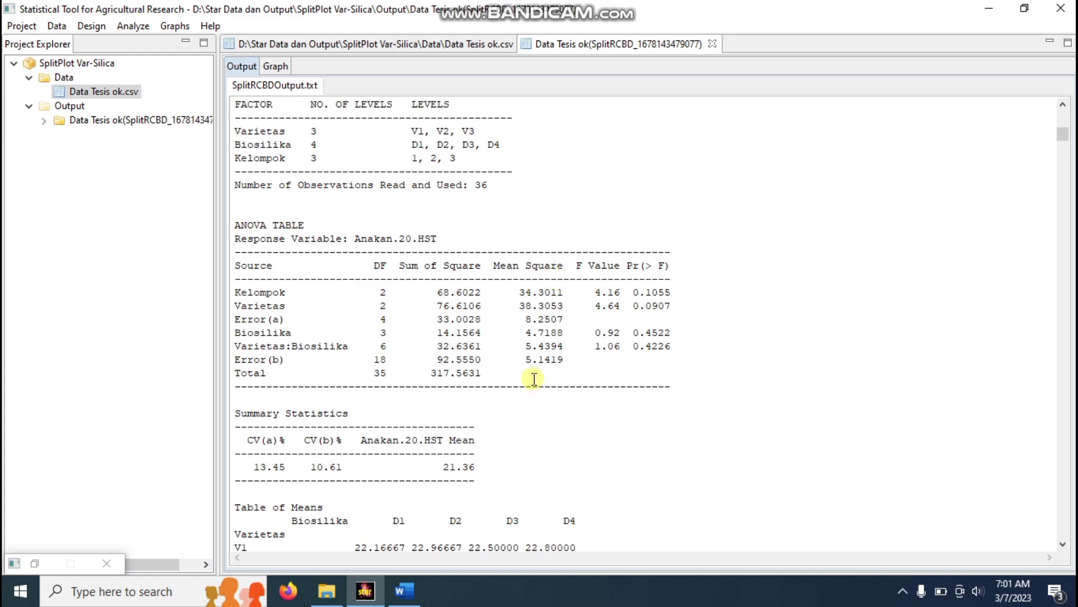
scroll(512, 344, up, 1)
- Find the complete Anakan.40.HST ANOVA table in the output and capture the screen
scroll(513, 344, down, 9)
scroll(516, 346, down, 4)
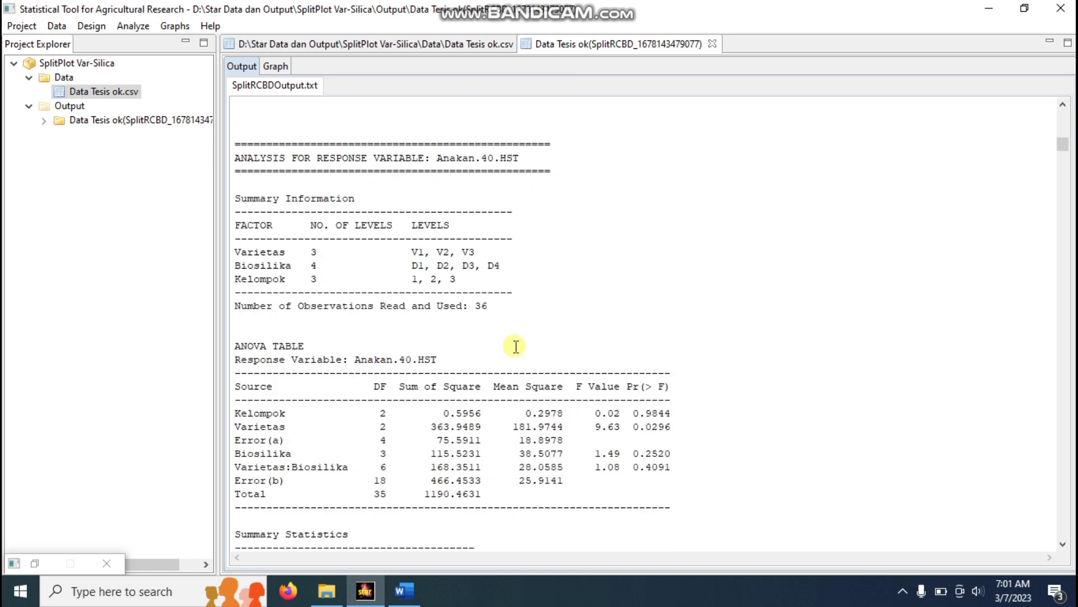
scroll(515, 347, down, 1)
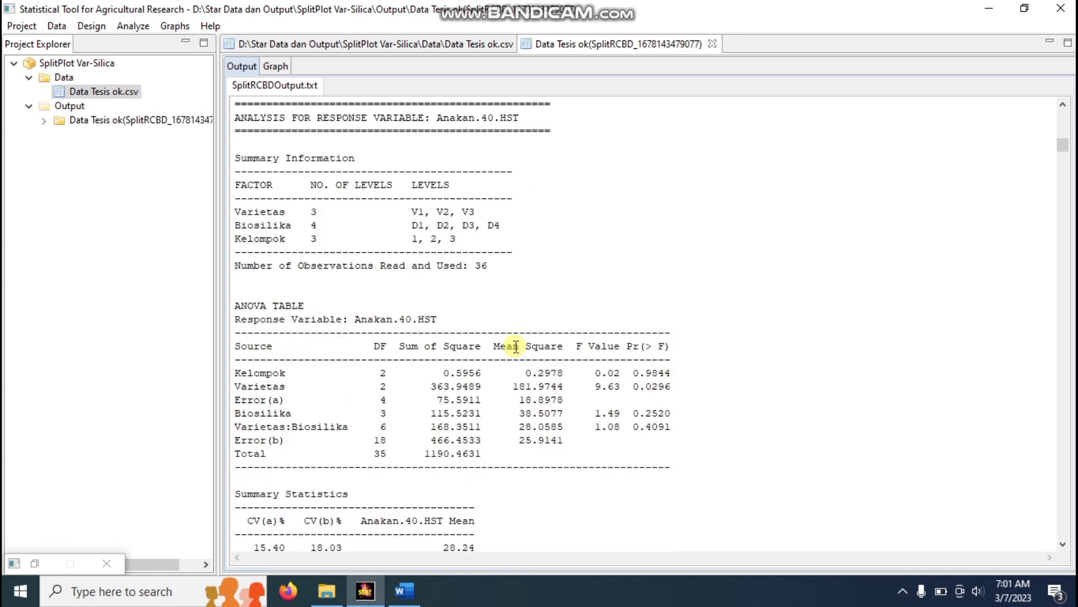
scroll(515, 346, down, 2)
scroll(515, 347, up, 1)
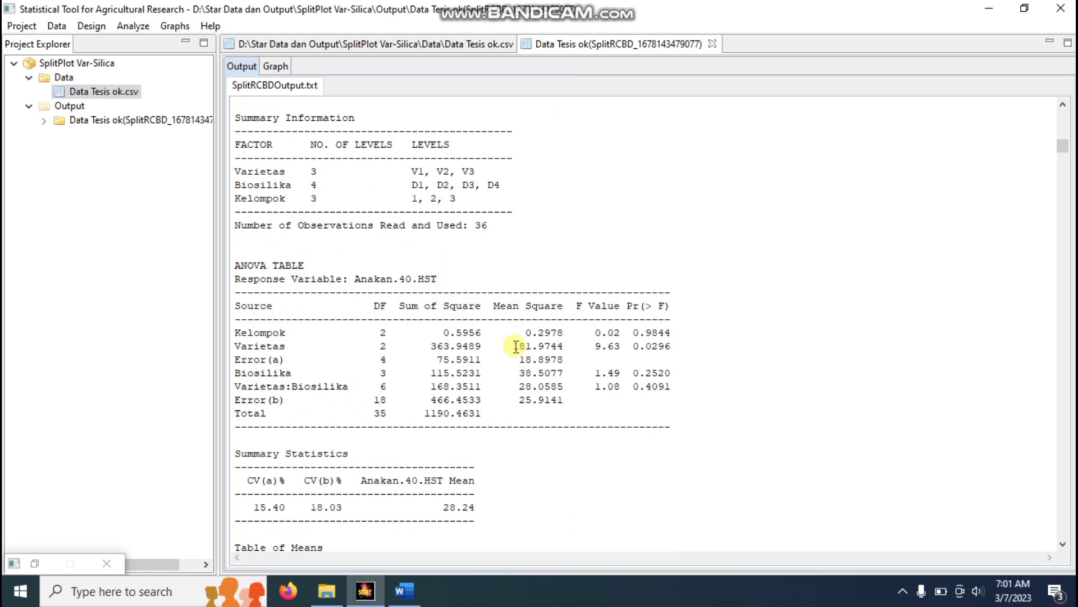
- Switch to Word, correct title D to read 40 HST and paste the captured screen on a new line below it
click(405, 590)
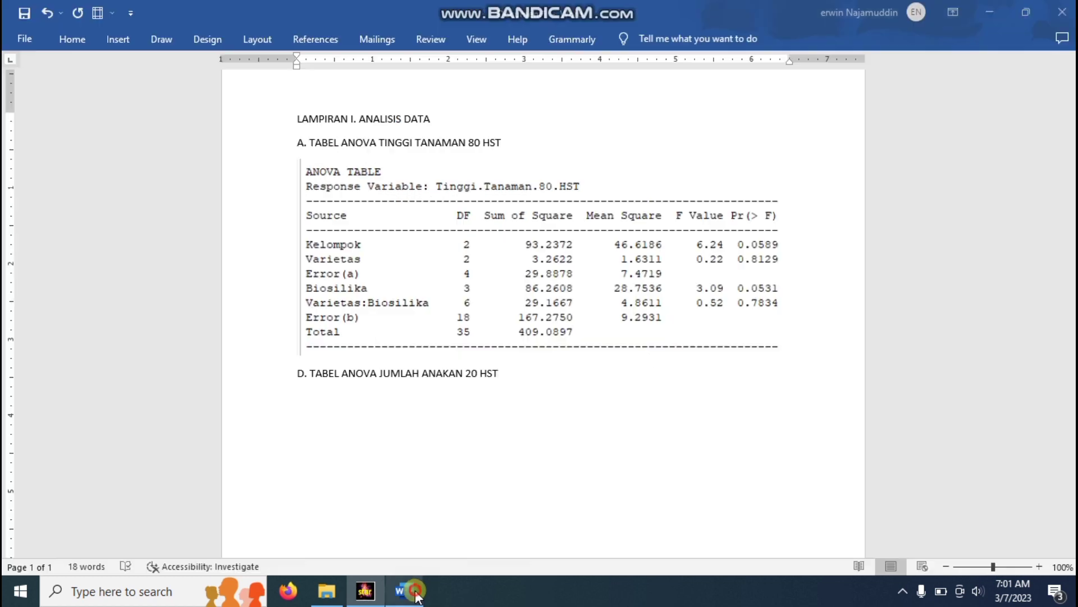
click(472, 377)
key(BackSpace)
text(4)
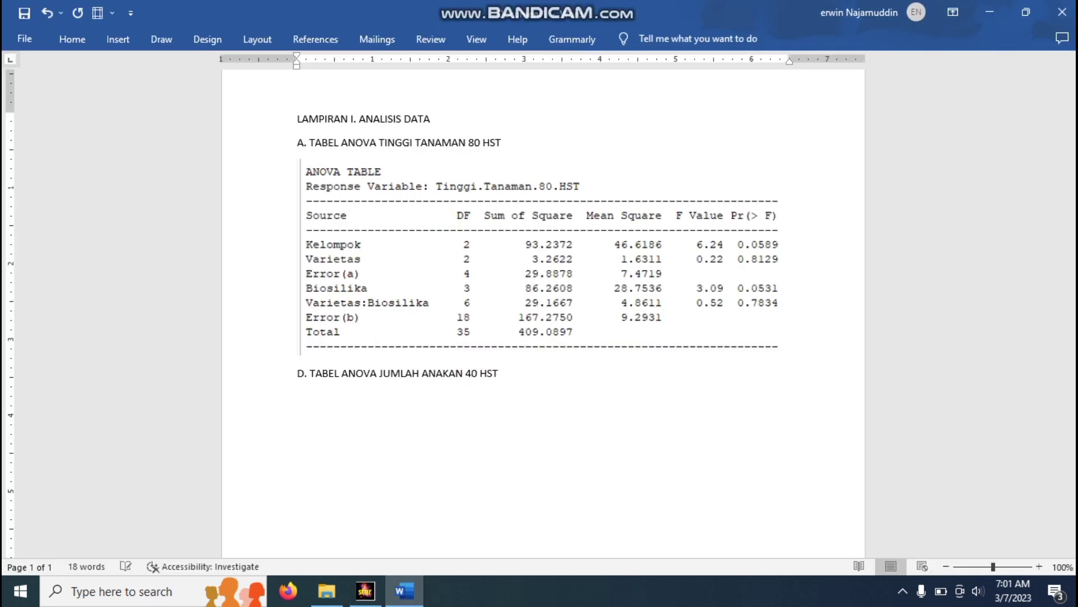
key(Return)
key(ctrl+v)
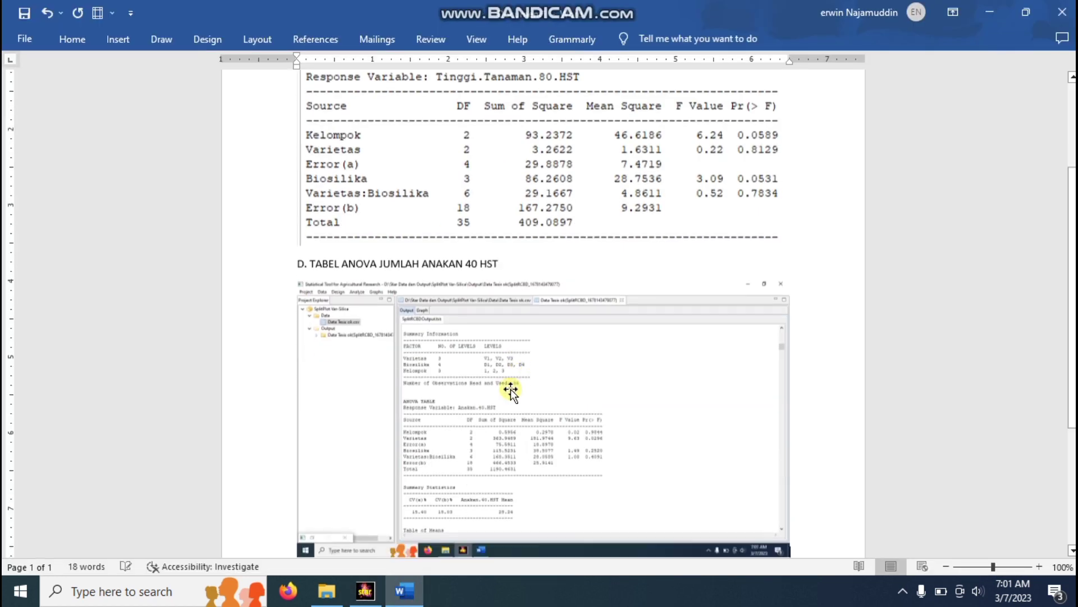
- Crop the pasted screenshot to the Anakan.40.HST ANOVA table and enlarge it to nearly the full text width
click(549, 361)
click(649, 39)
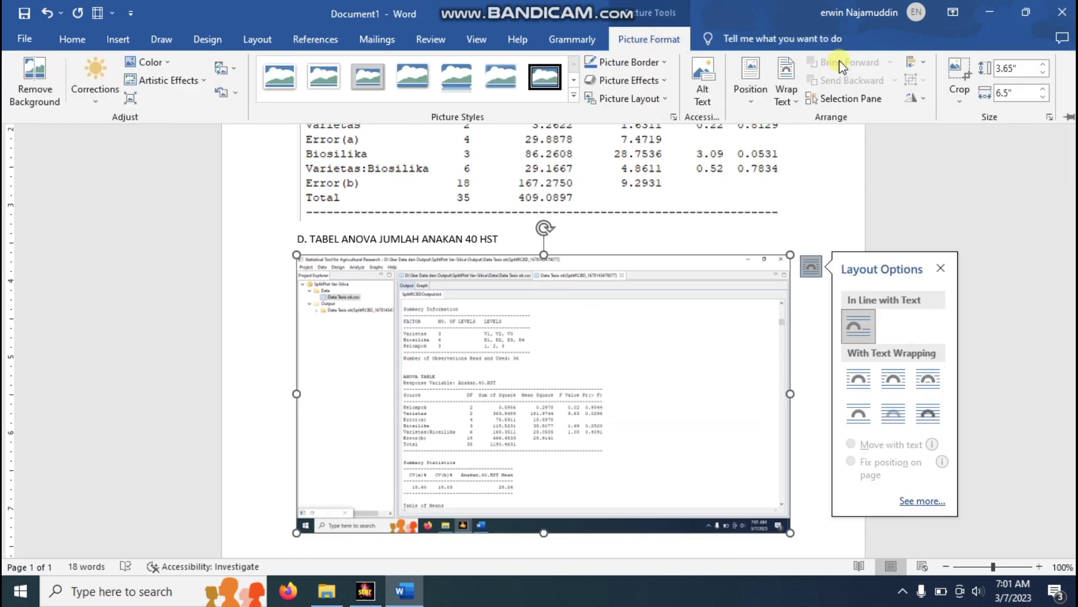
click(958, 70)
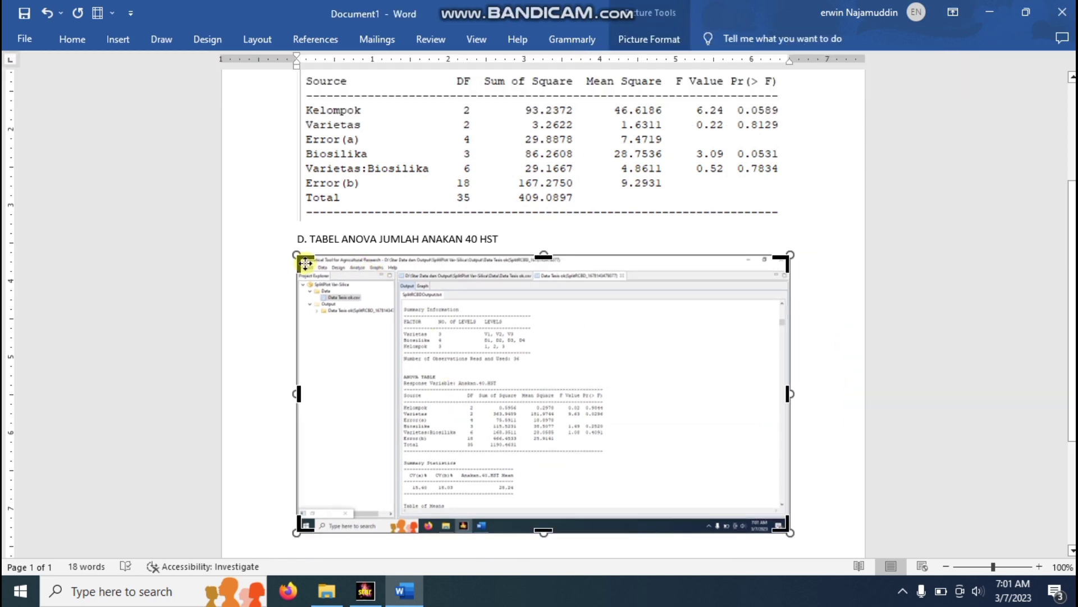
drag(308, 271, 400, 371)
drag(678, 416, 510, 338)
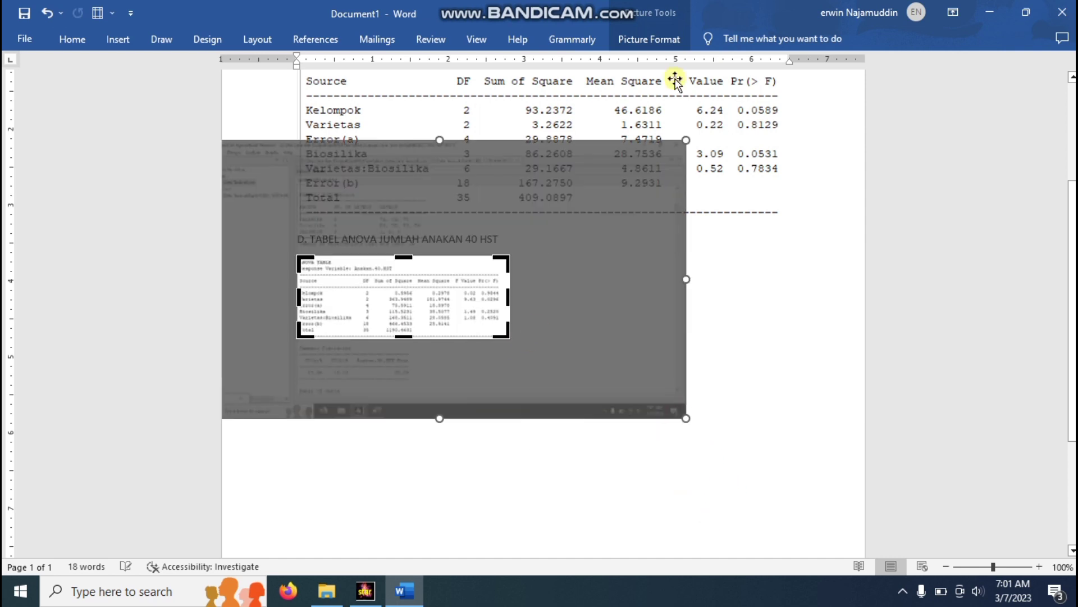
click(668, 37)
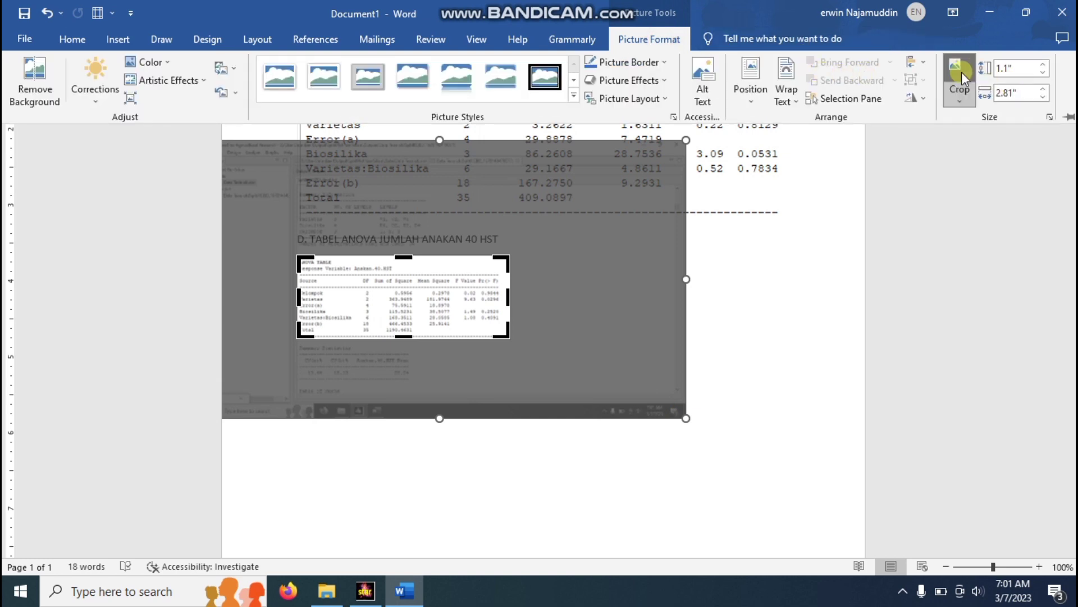
click(962, 72)
drag(511, 339, 770, 440)
click(802, 320)
- Capture the Varietas LSD result summary for Anakan.40.HST in STAR and paste it into Word below the ANOVA table picture
click(364, 591)
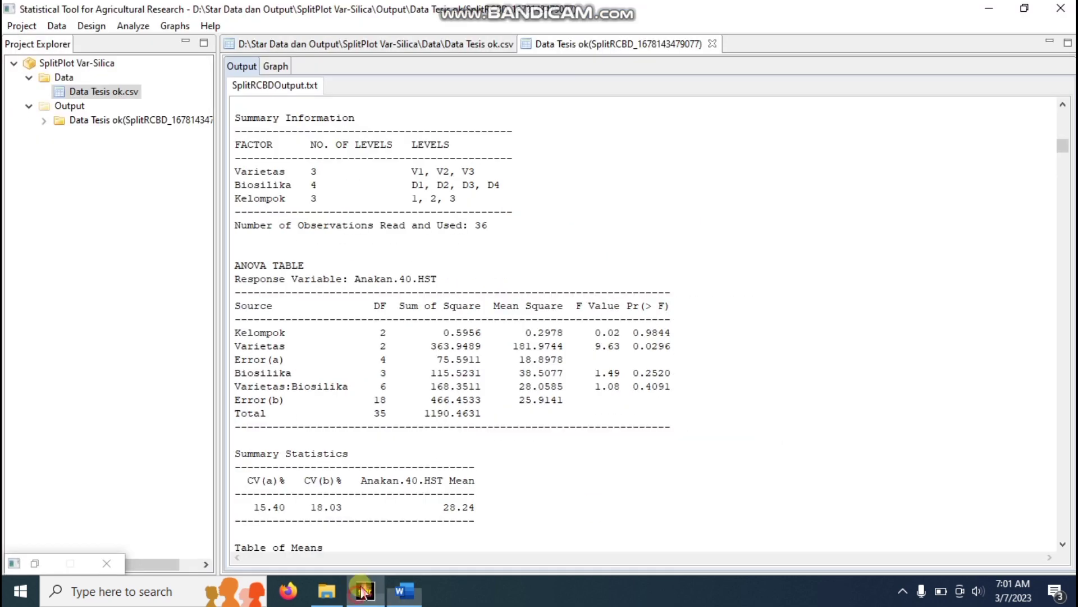
scroll(415, 414, down, 12)
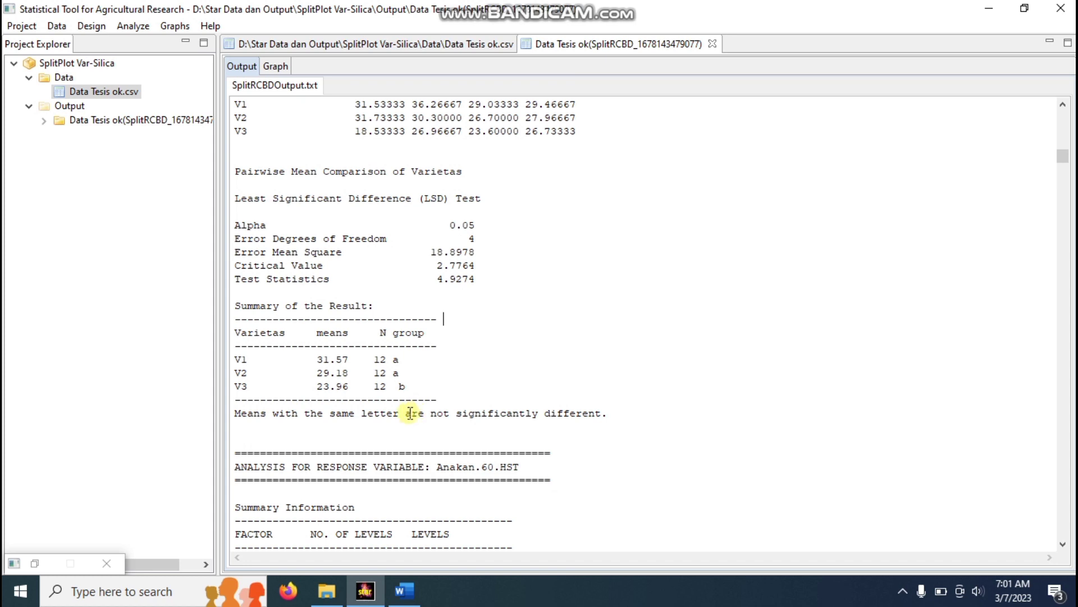
click(404, 591)
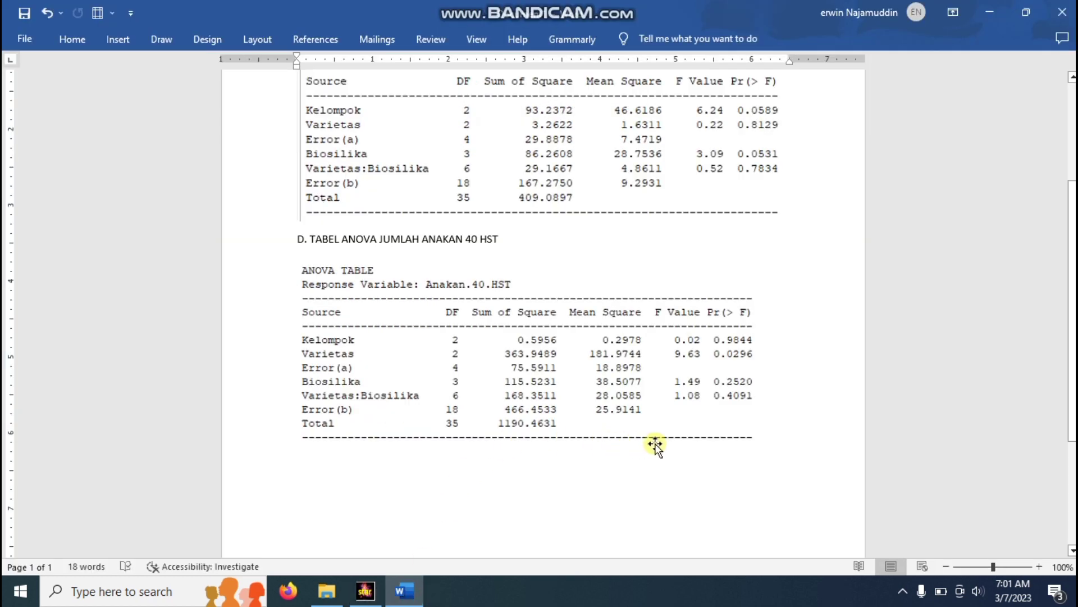
key(ctrl+v)
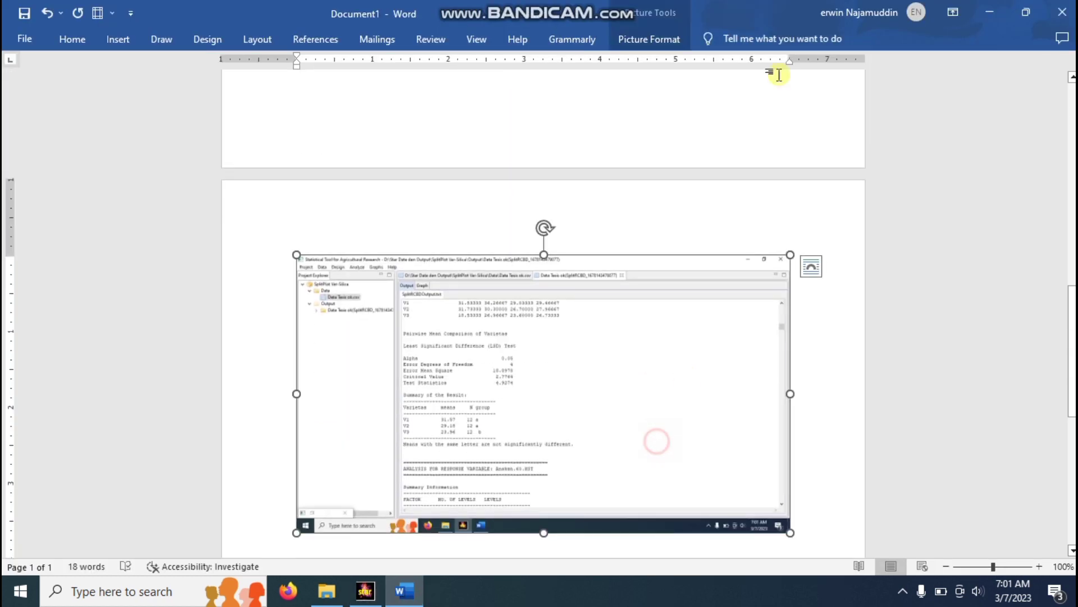
- Crop the pasted screenshot to the Varietas LSD result summary and enlarge it to the width of the Anakan.40.HST ANOVA table above
click(676, 37)
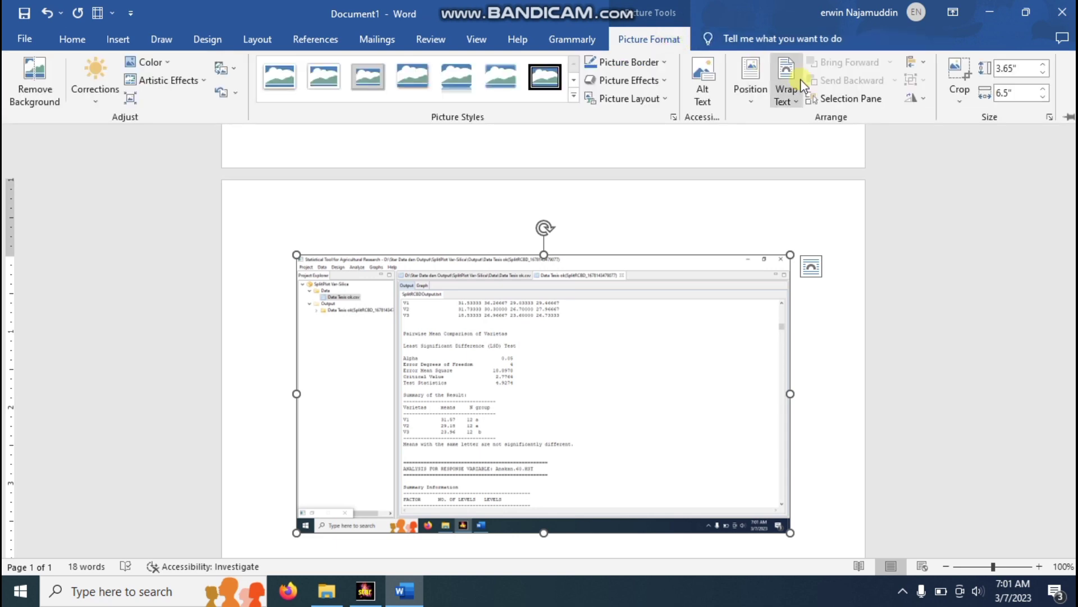
click(951, 67)
drag(298, 256, 402, 392)
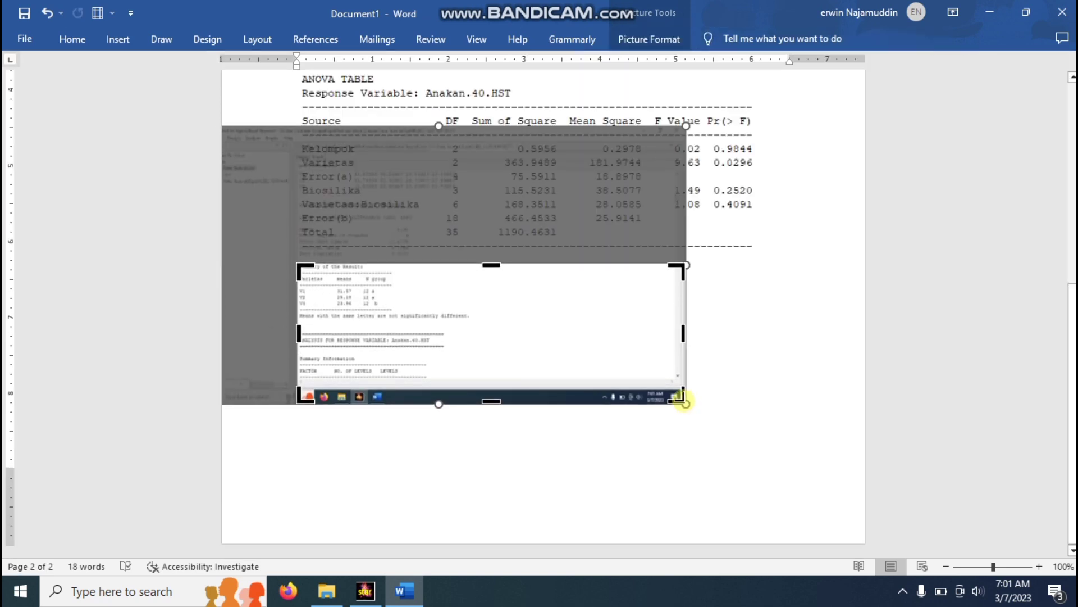
drag(684, 400, 478, 322)
click(649, 39)
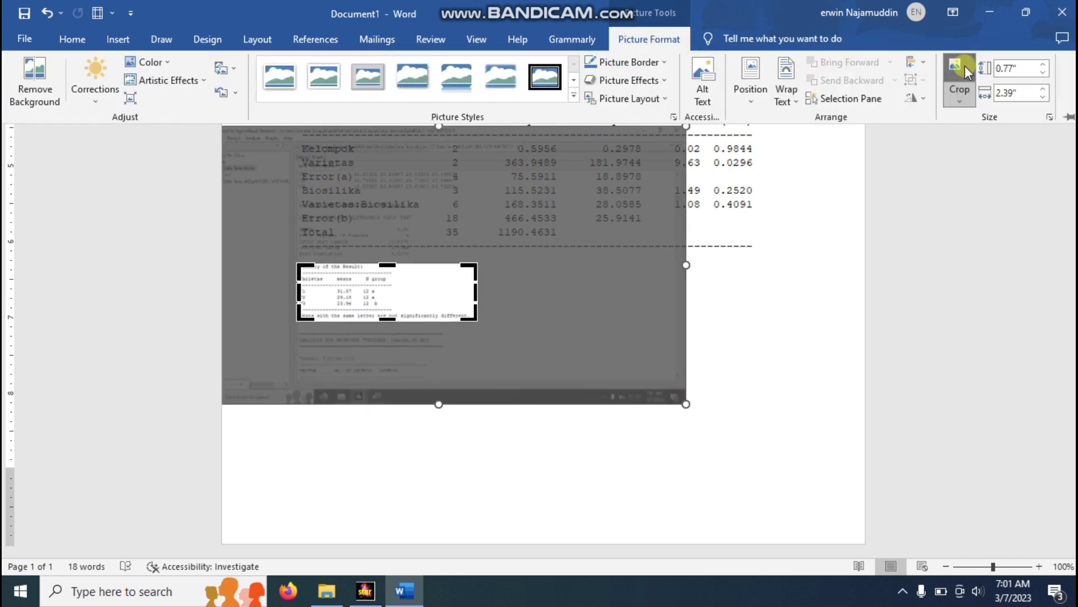
click(961, 72)
drag(477, 321, 679, 406)
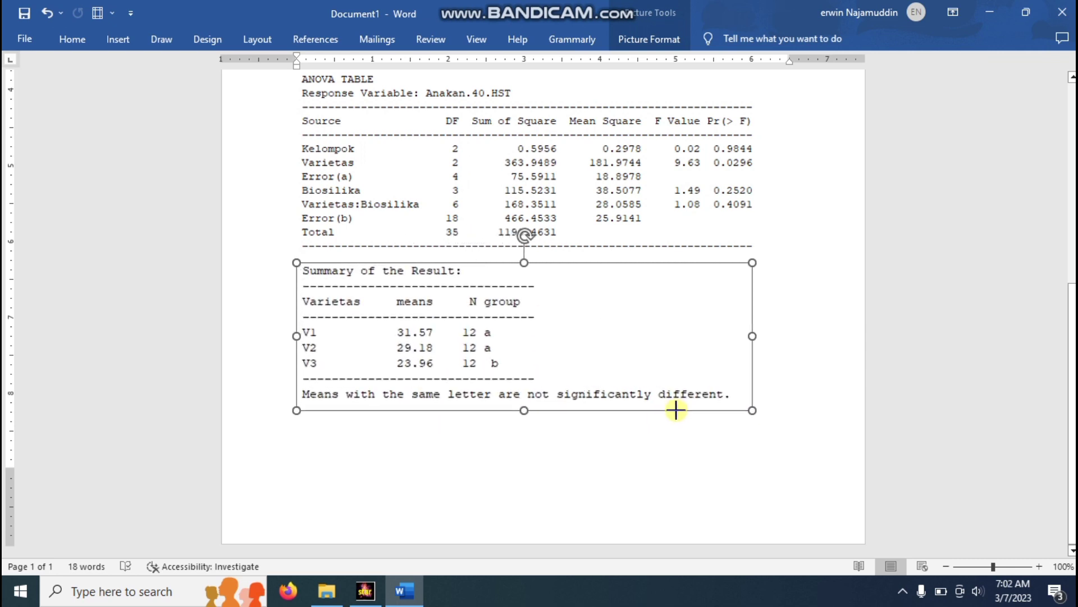
click(789, 293)
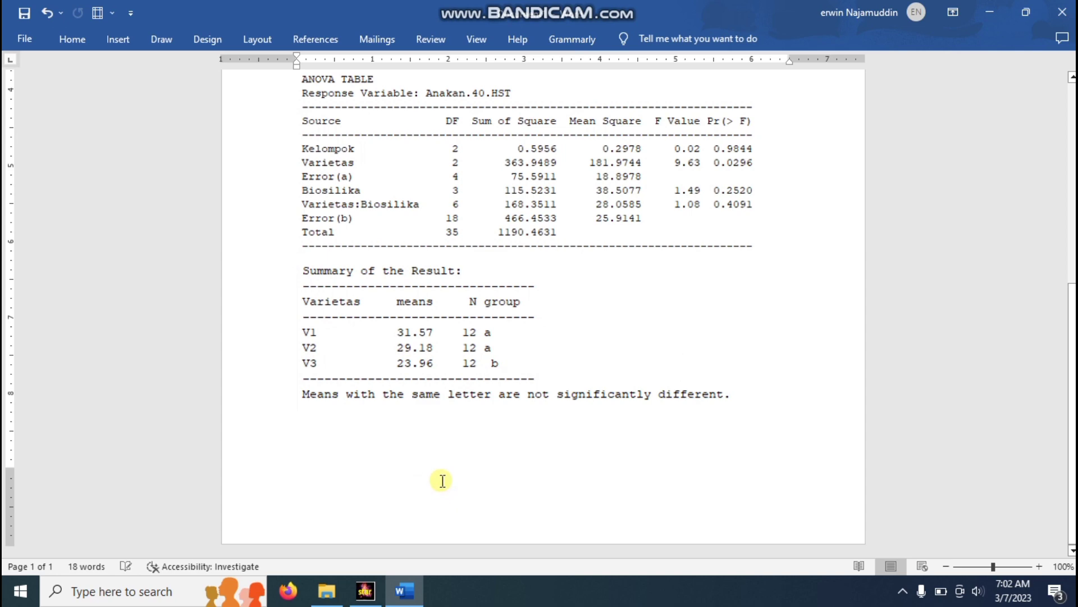
scroll(453, 433, up, 2)
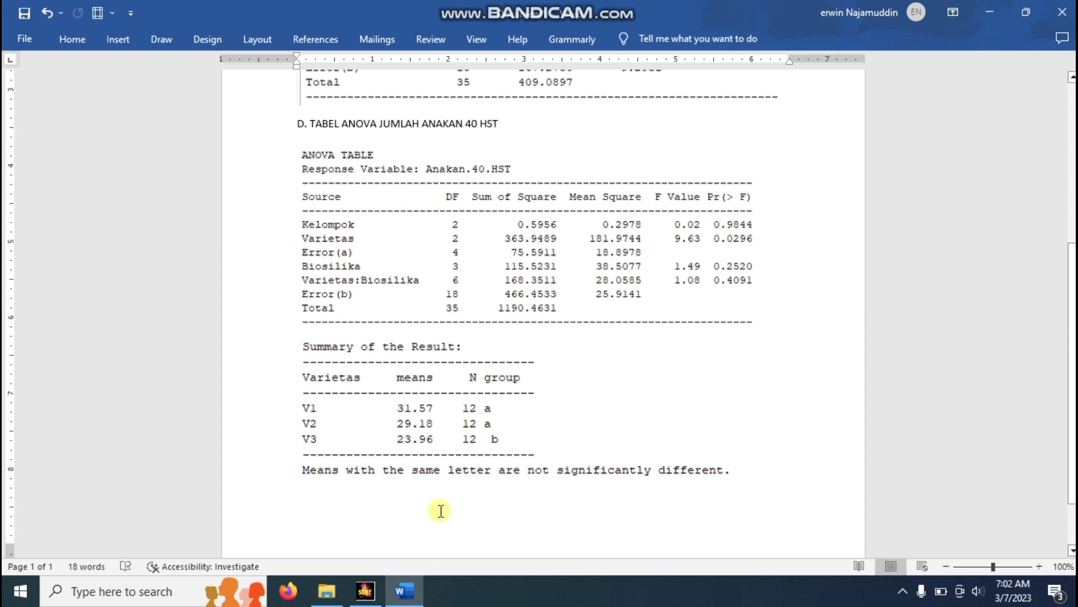
scroll(432, 522, down, 2)
- Switch to STAR and examine the Pr(> F) values of Varietas:Biosilika and Biosilika in the Sudut.Daun.Bendera ANOVA table
click(366, 589)
scroll(427, 474, down, 9)
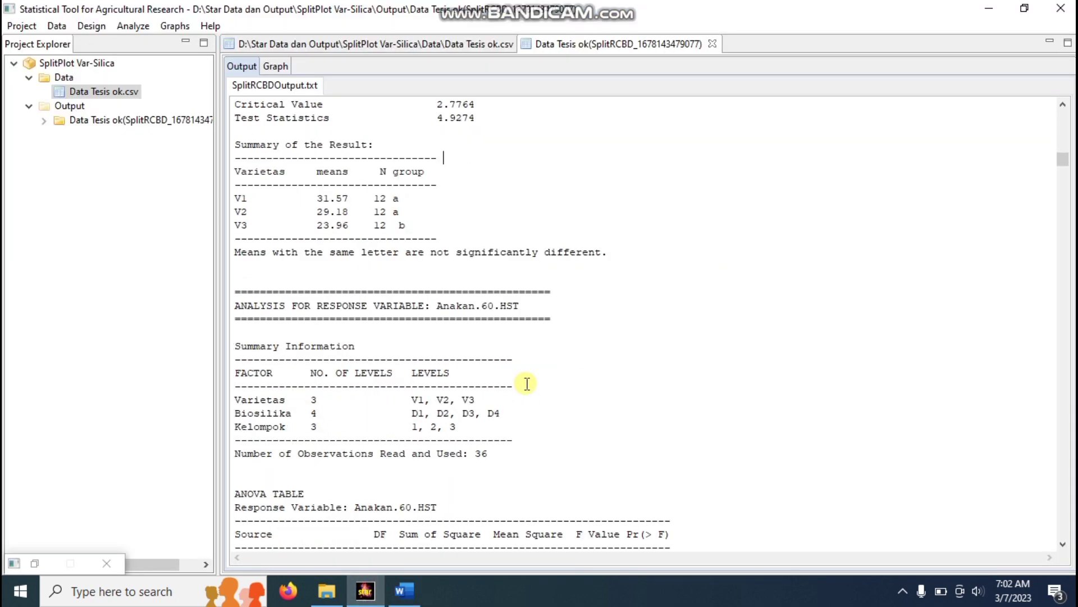
drag(1064, 169, 1063, 228)
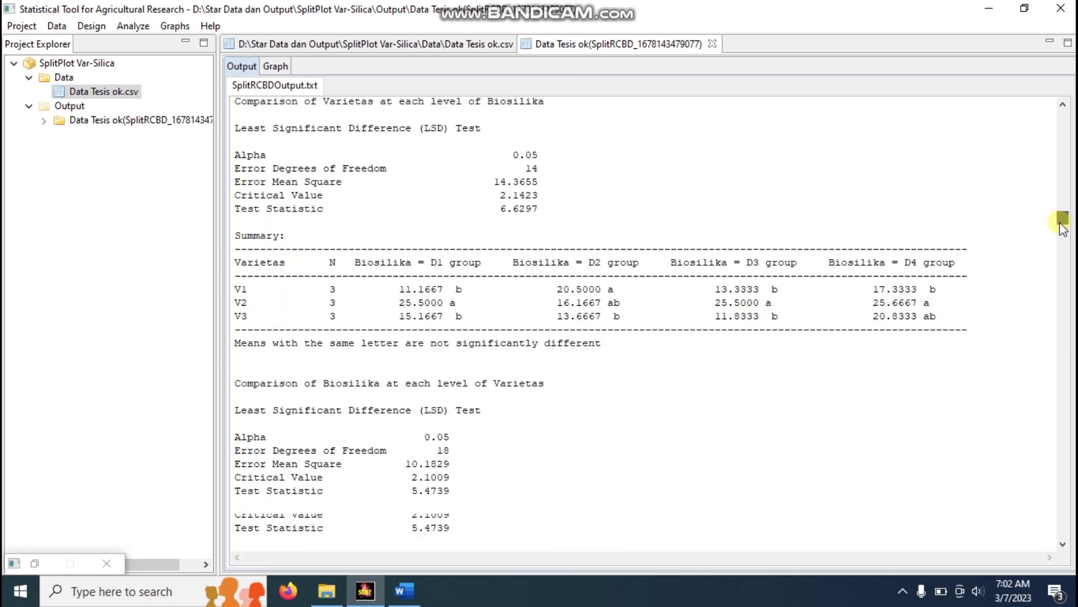
scroll(494, 236, up, 7)
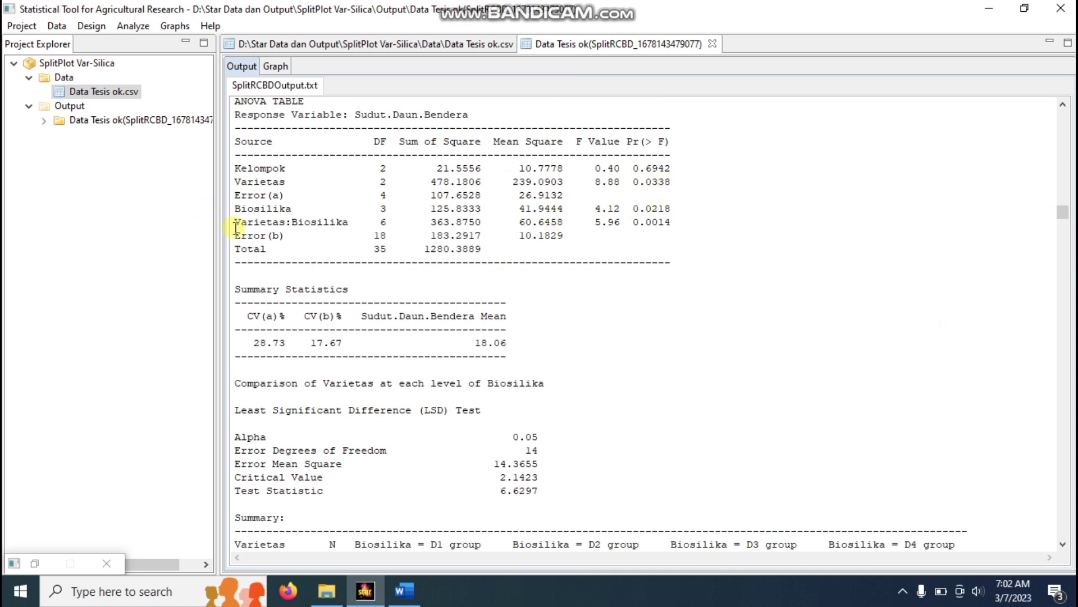
drag(236, 223, 349, 224)
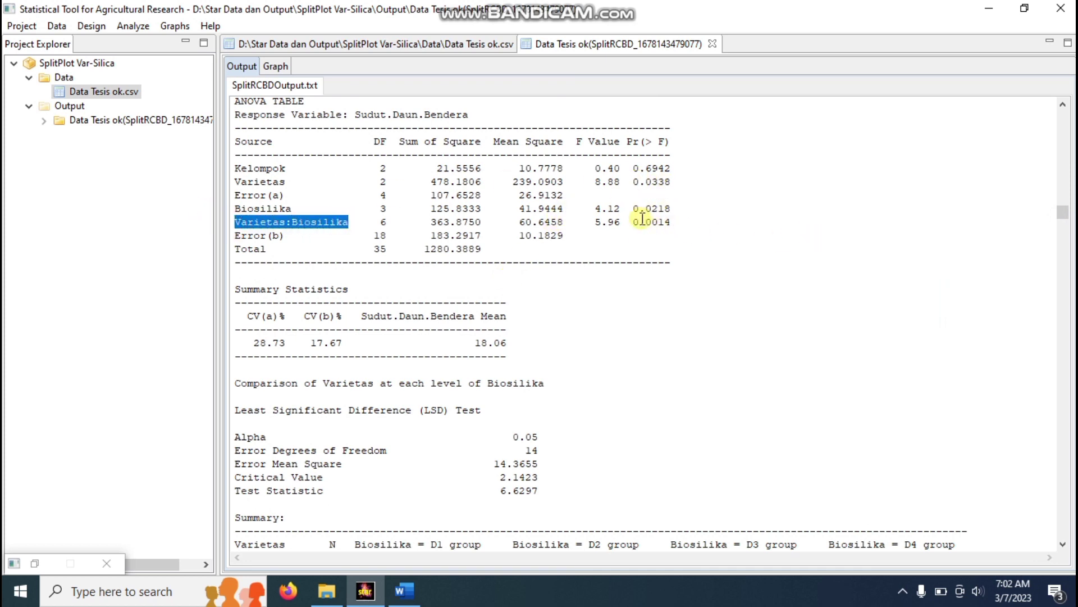
drag(635, 210, 672, 210)
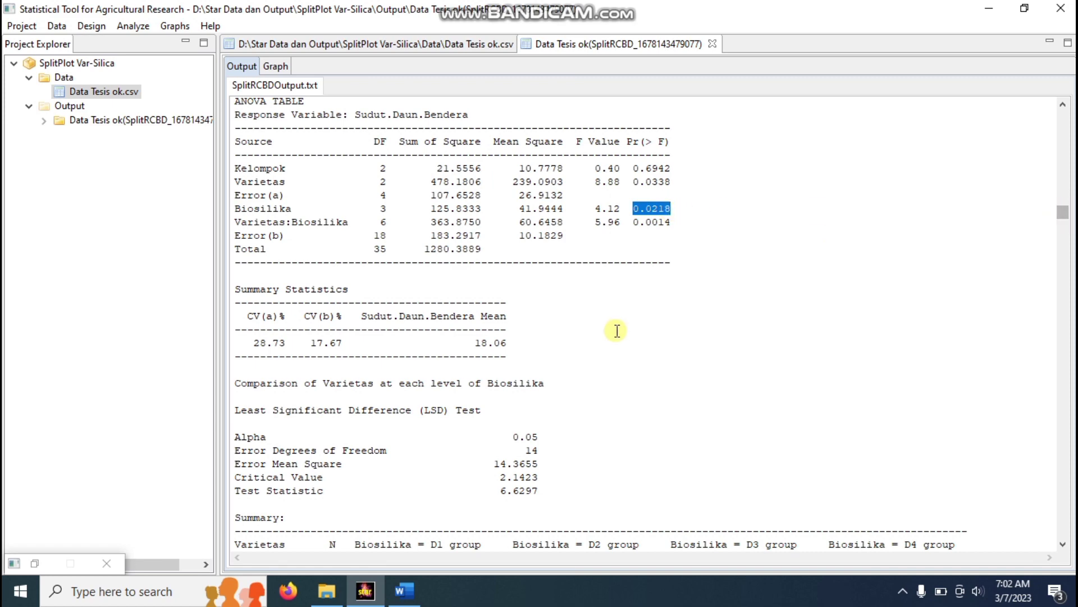
- Examine the Sudut.Daun.Bendera LSD summaries comparing Varietas at each level of Biosilika and Biosilika at each level of Varietas
scroll(616, 325, down, 8)
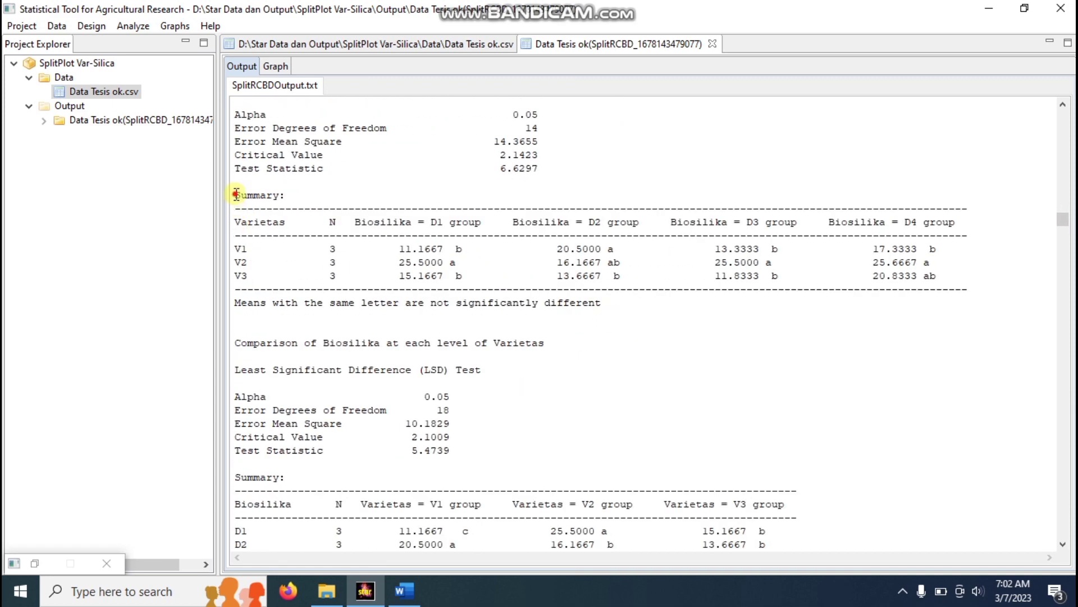
drag(236, 195, 962, 278)
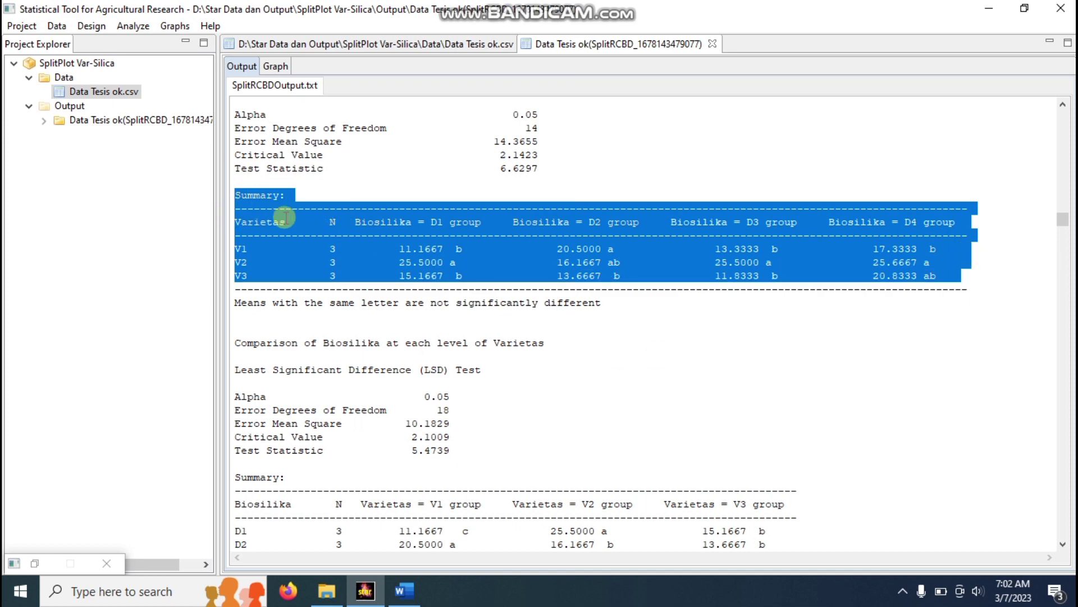
click(293, 260)
scroll(299, 256, down, 5)
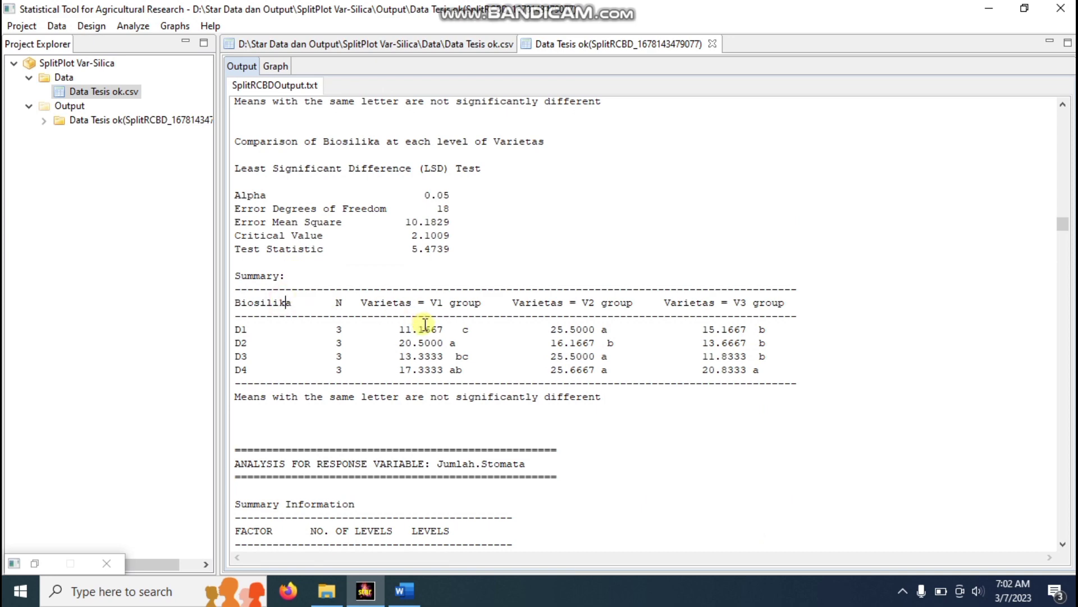
scroll(444, 306, up, 6)
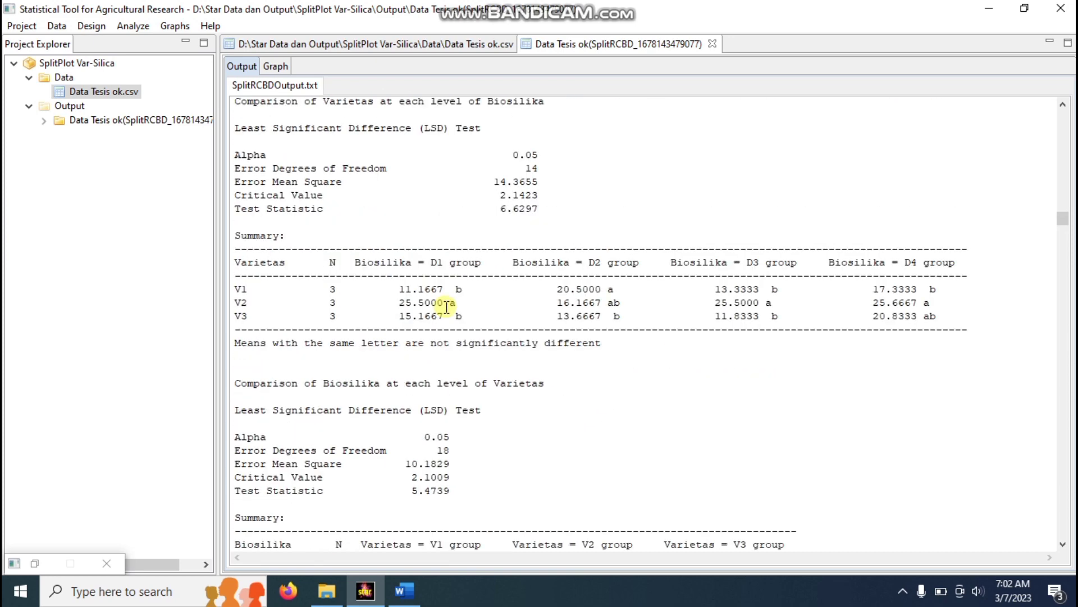
scroll(446, 306, up, 8)
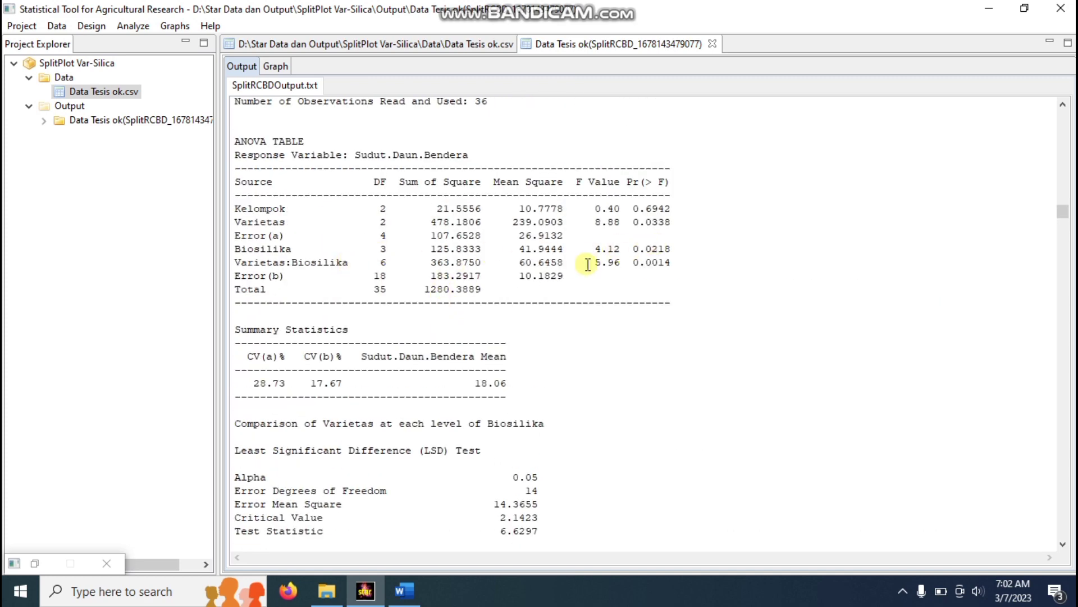
scroll(590, 266, down, 4)
scroll(590, 265, down, 7)
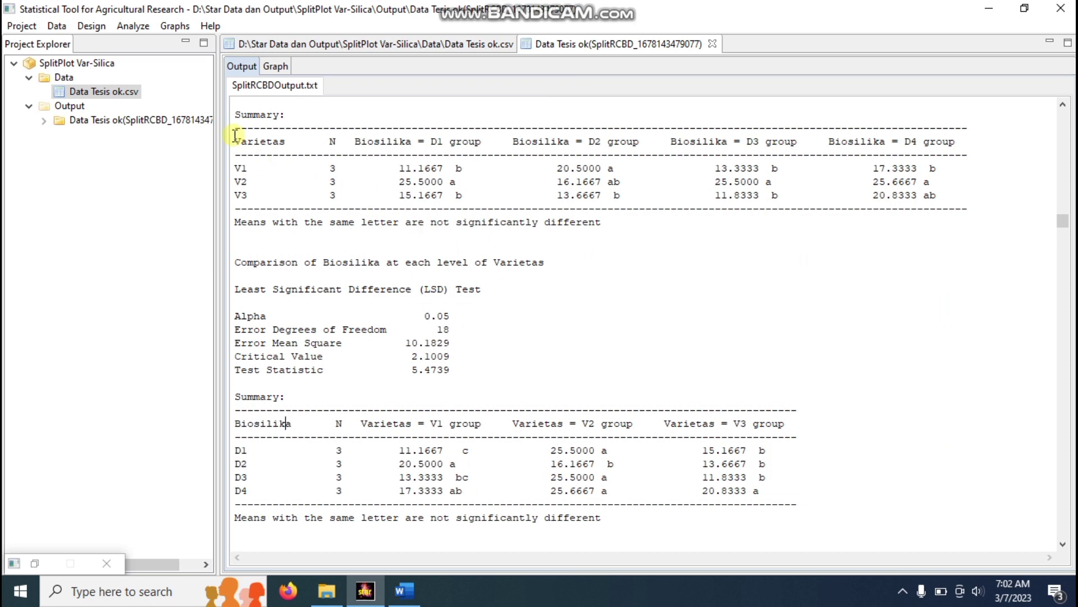
drag(235, 135, 949, 195)
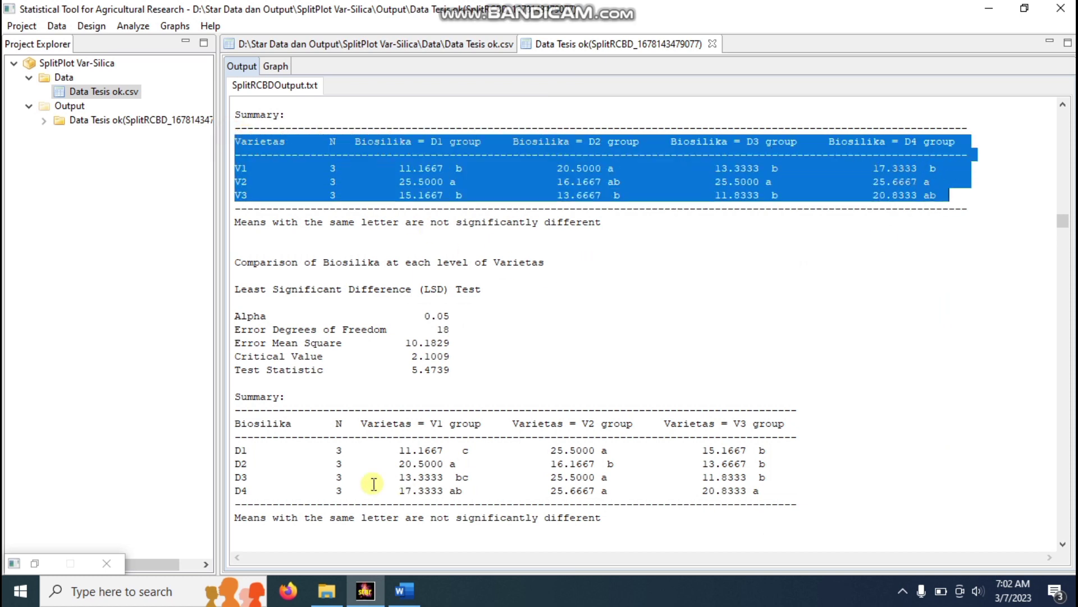
drag(239, 425, 777, 491)
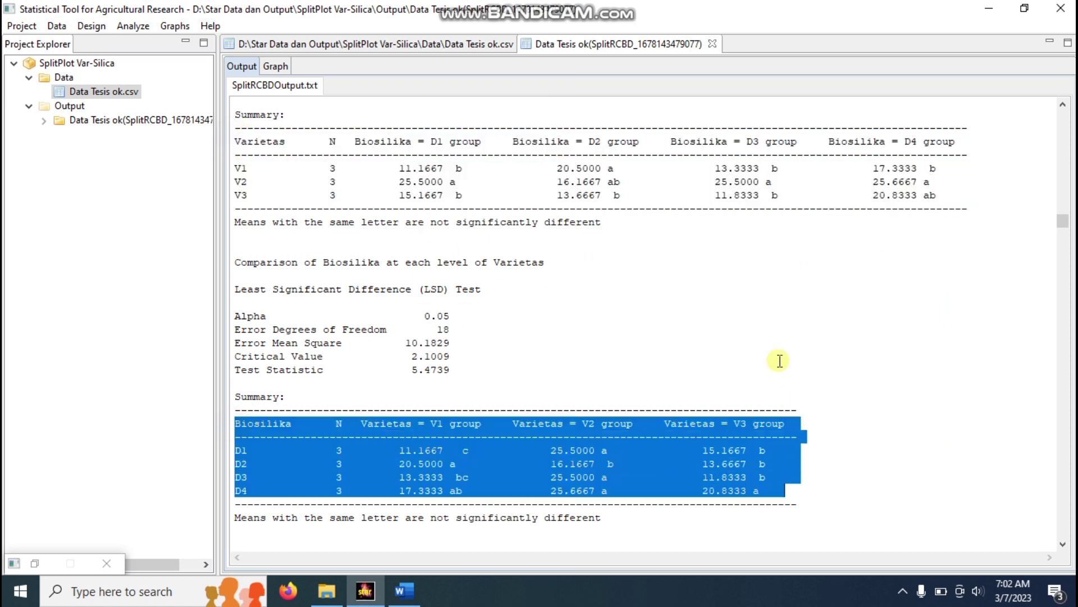
click(814, 309)
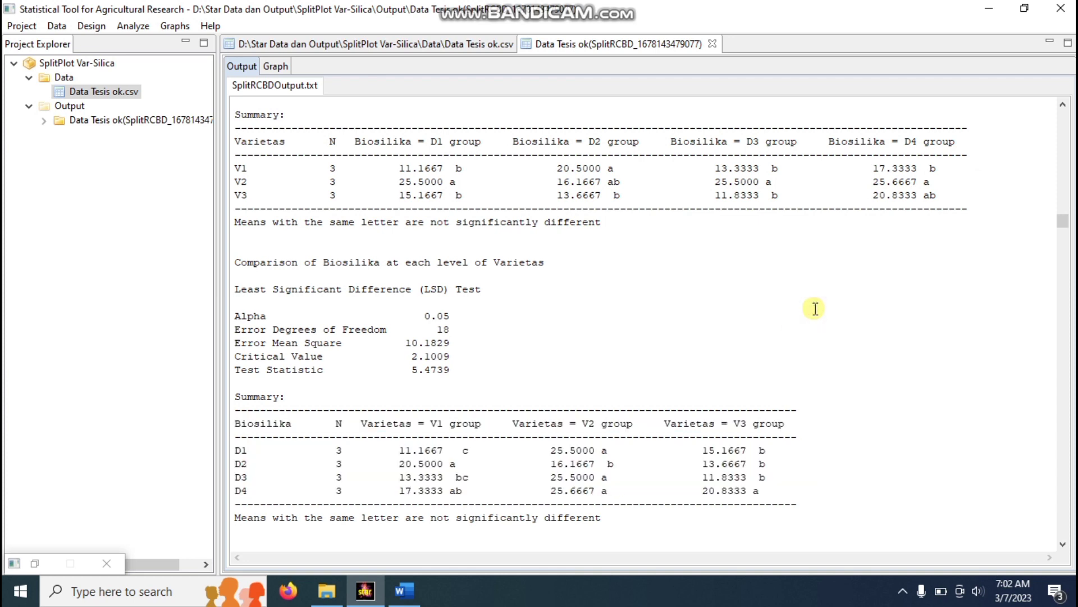